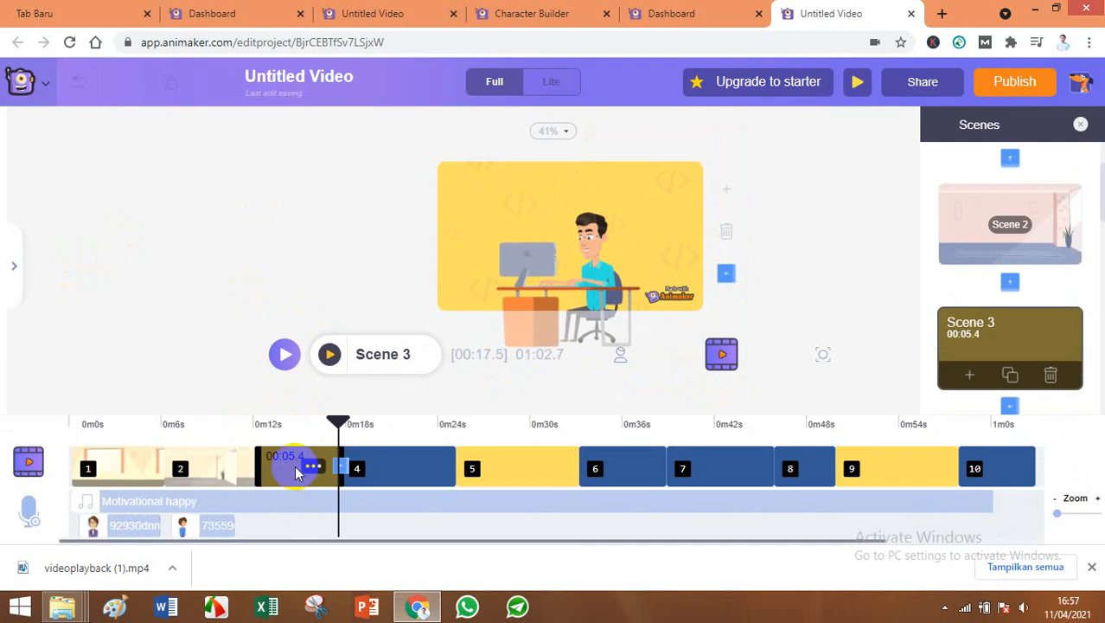
Delete the character working at the computer desk from scene 3.
{"action": "left_click_drag", "start_coordinate": [338, 422], "coordinate": [277, 421]}
{"action": "left_click", "coordinate": [285, 478]}
{"action": "left_click", "coordinate": [526, 271]}
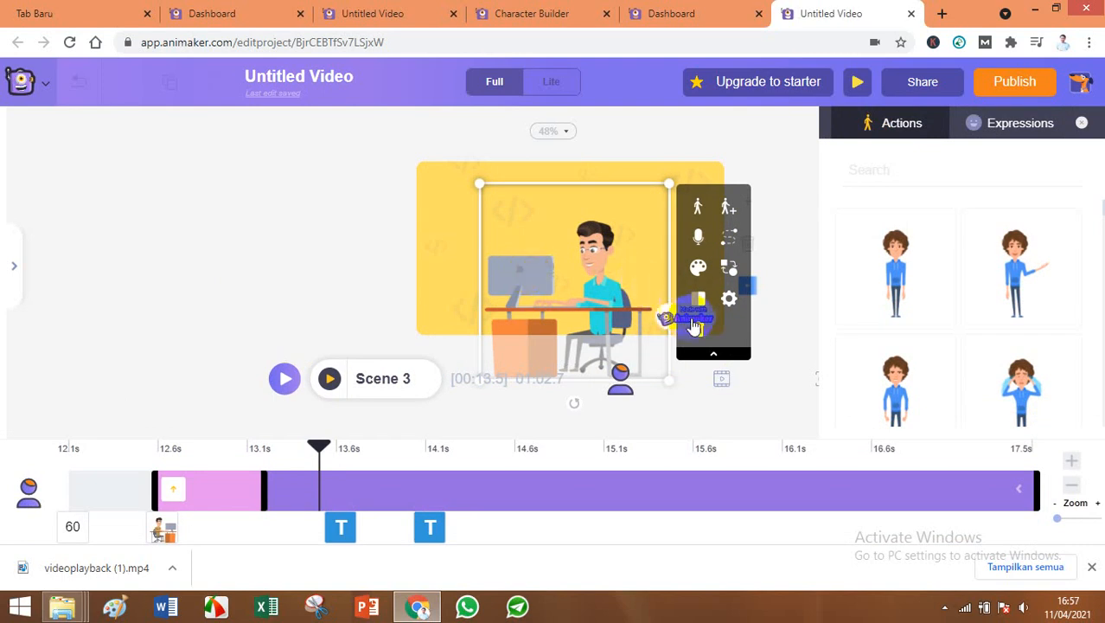
{"action": "left_click", "coordinate": [699, 337]}
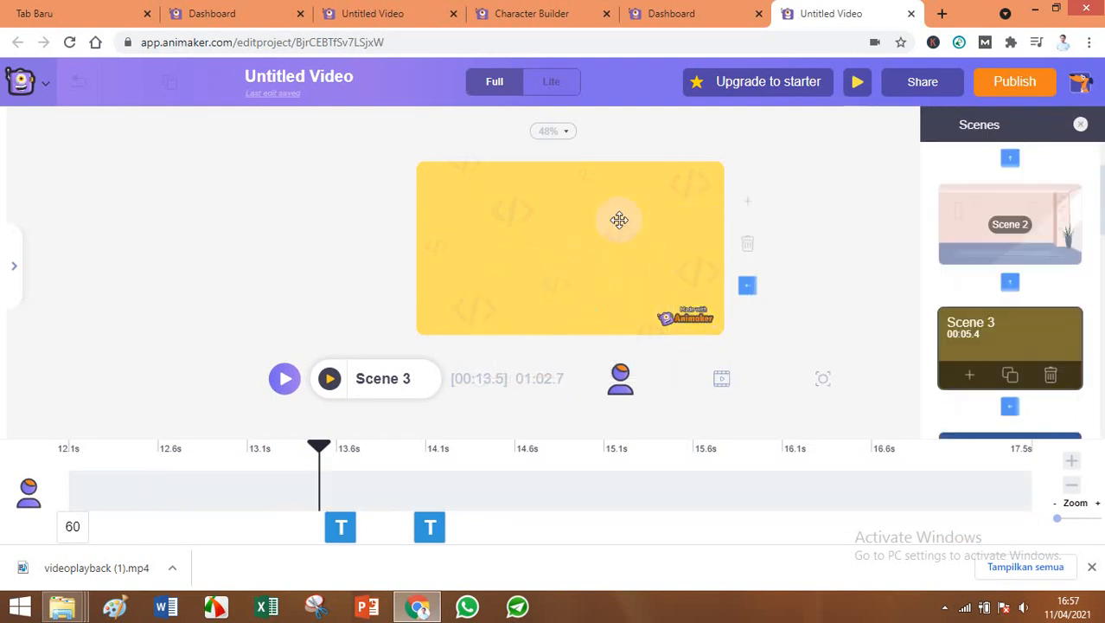
Delete the code-symbol pattern covering the yellow background of scene 3.
{"action": "left_click", "coordinate": [686, 177]}
{"action": "left_click_drag", "start_coordinate": [687, 172], "coordinate": [694, 199]}
{"action": "left_click", "coordinate": [737, 251]}
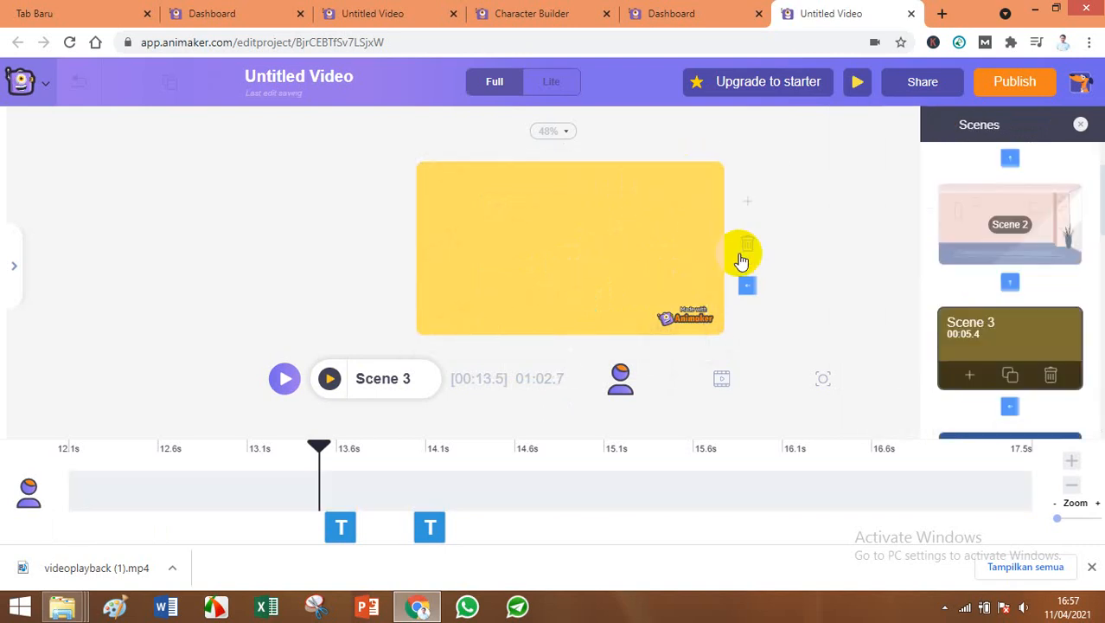
Replace scene 3's plain yellow background with the dark blue to beige gradient from the Gradient Backgrounds collection.
{"action": "left_click", "coordinate": [255, 220]}
{"action": "left_click", "coordinate": [16, 268]}
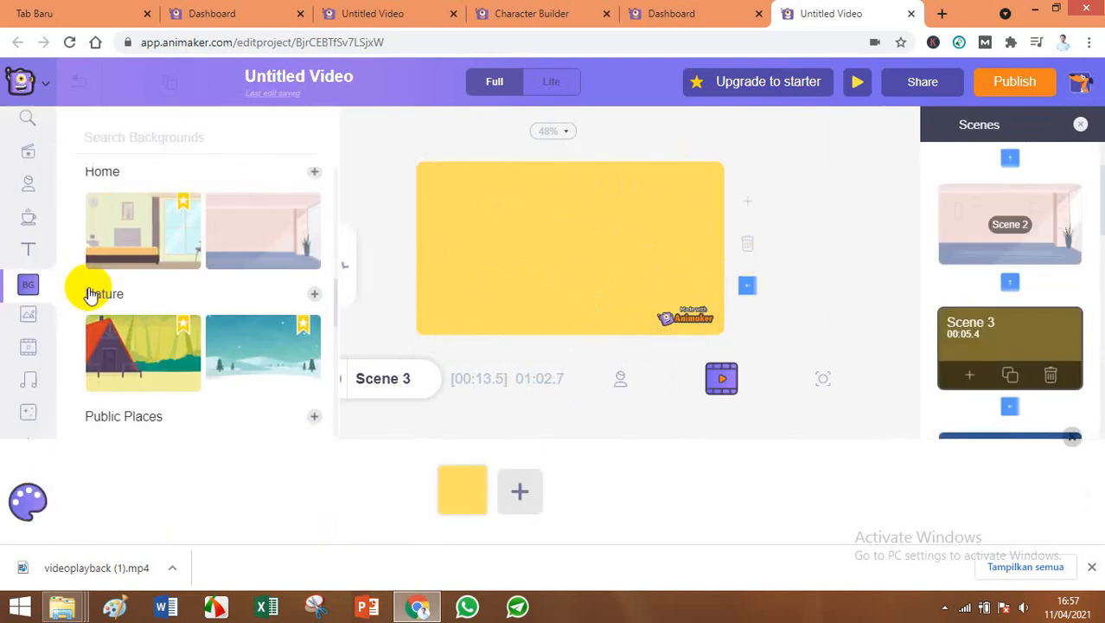
{"action": "scroll", "coordinate": [233, 277], "scroll_direction": "down", "scroll_amount": 5}
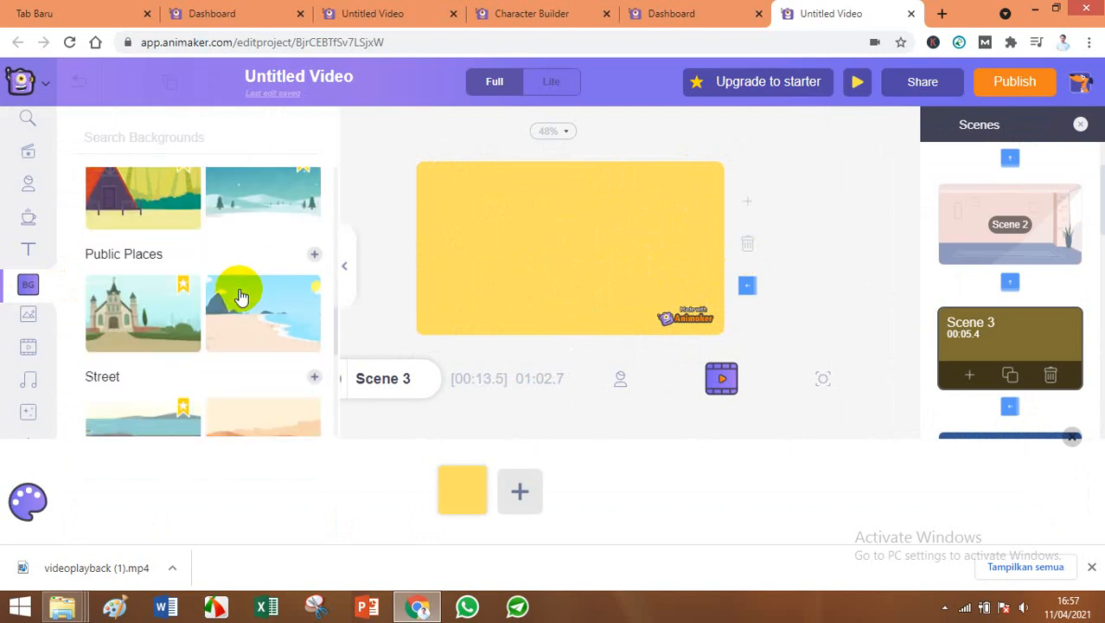
{"action": "scroll", "coordinate": [281, 295], "scroll_direction": "down", "scroll_amount": 4}
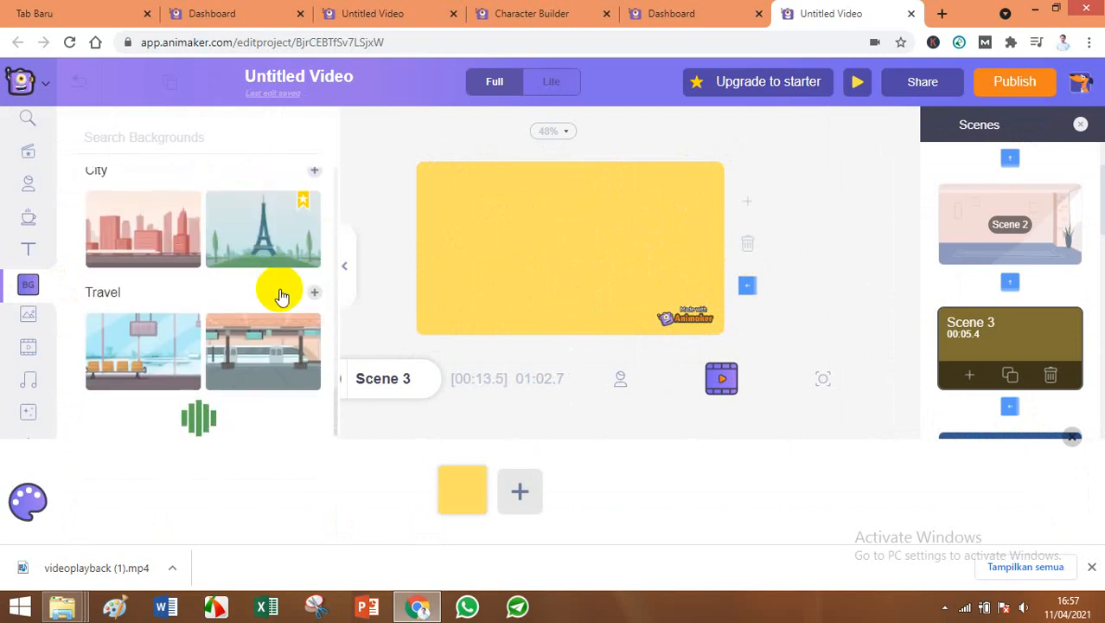
{"action": "scroll", "coordinate": [209, 291], "scroll_direction": "up", "scroll_amount": 5}
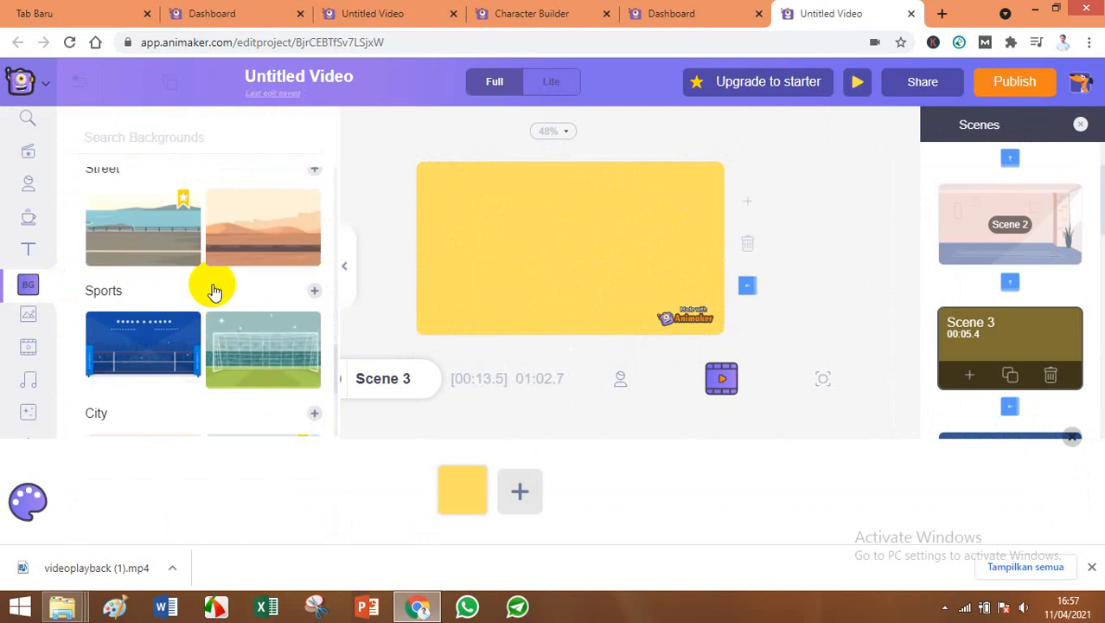
{"action": "scroll", "coordinate": [213, 291], "scroll_direction": "up", "scroll_amount": 3}
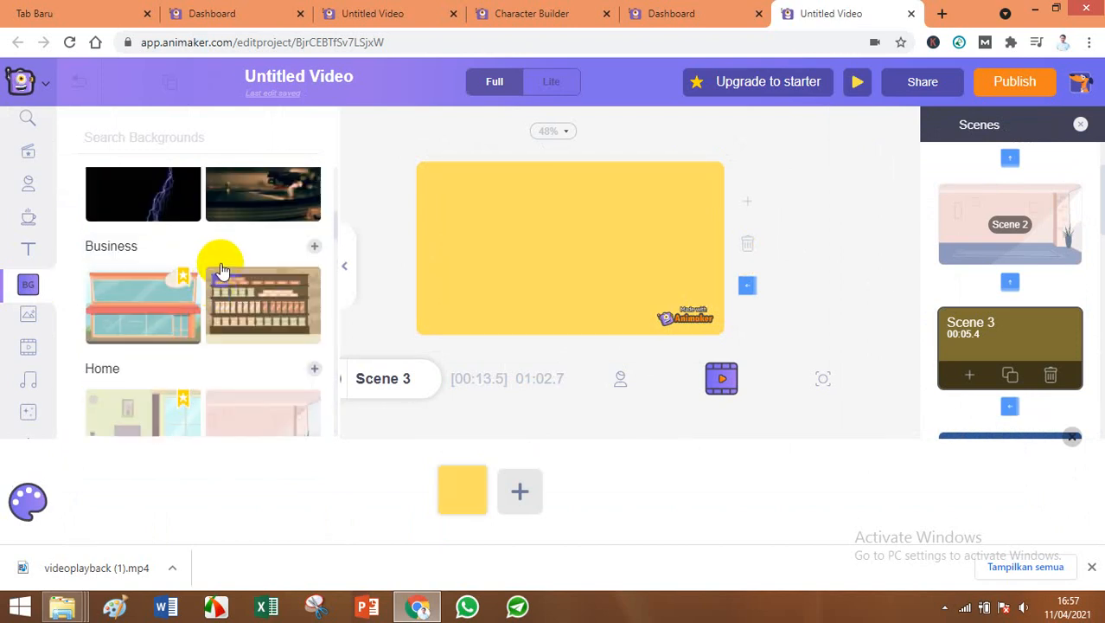
{"action": "scroll", "coordinate": [223, 273], "scroll_direction": "down", "scroll_amount": 2}
{"action": "scroll", "coordinate": [229, 273], "scroll_direction": "up", "scroll_amount": 3}
{"action": "scroll", "coordinate": [230, 276], "scroll_direction": "up", "scroll_amount": 4}
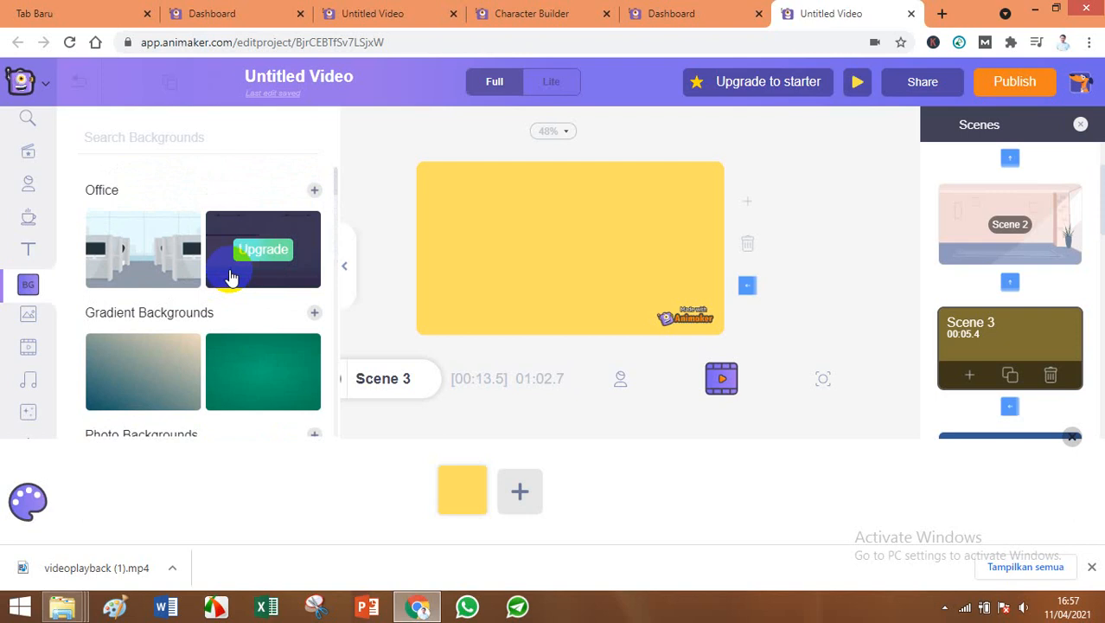
{"action": "left_click", "coordinate": [158, 362]}
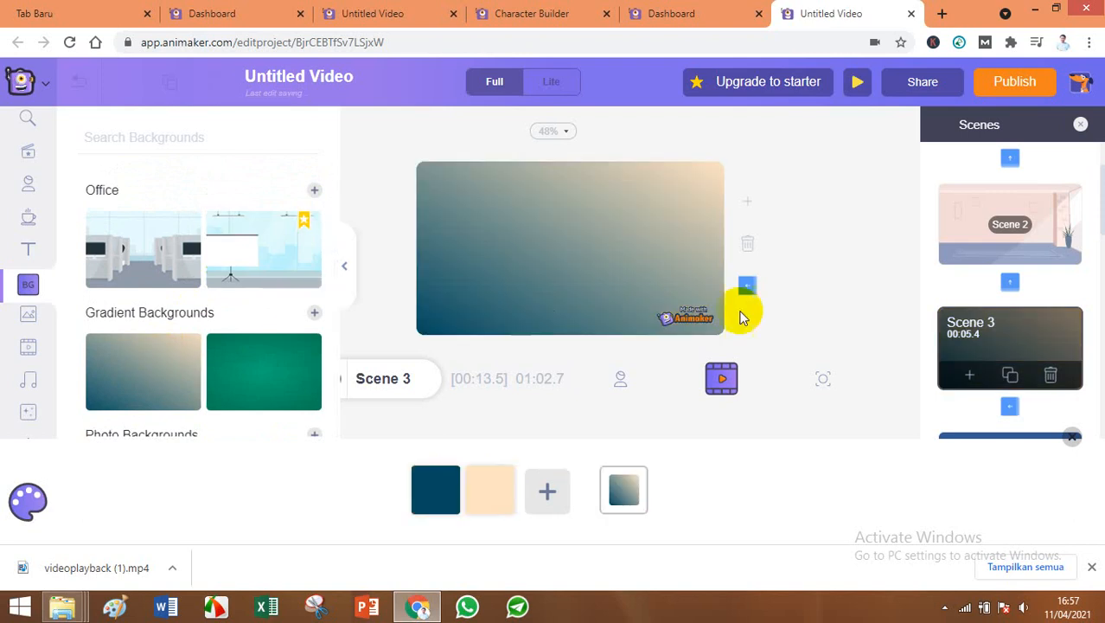
{"action": "left_click", "coordinate": [624, 237]}
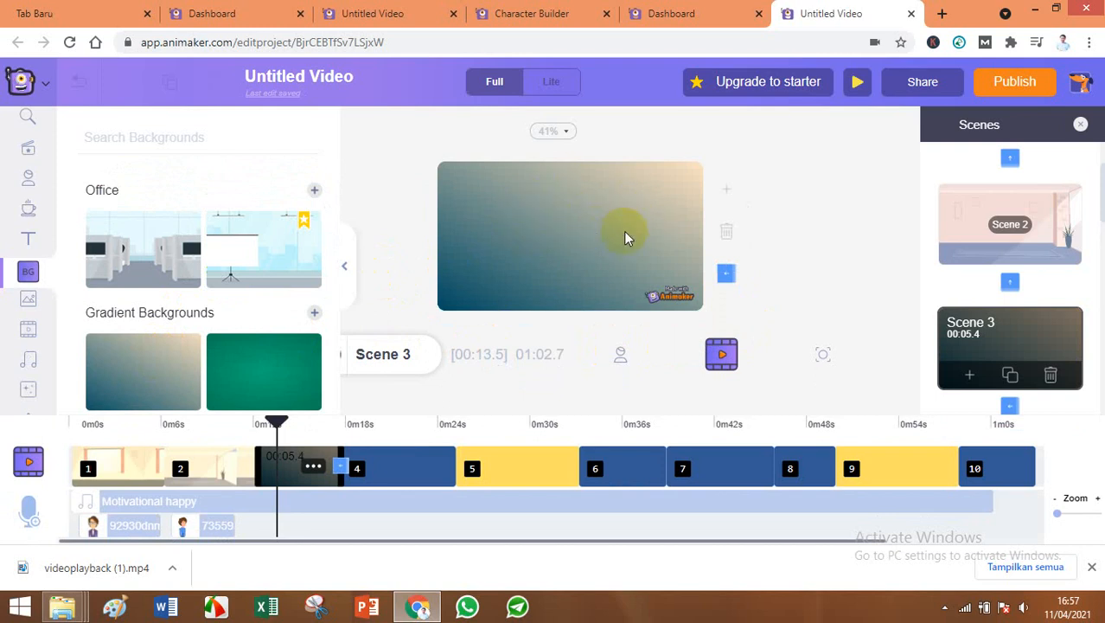
{"action": "left_click", "coordinate": [345, 266]}
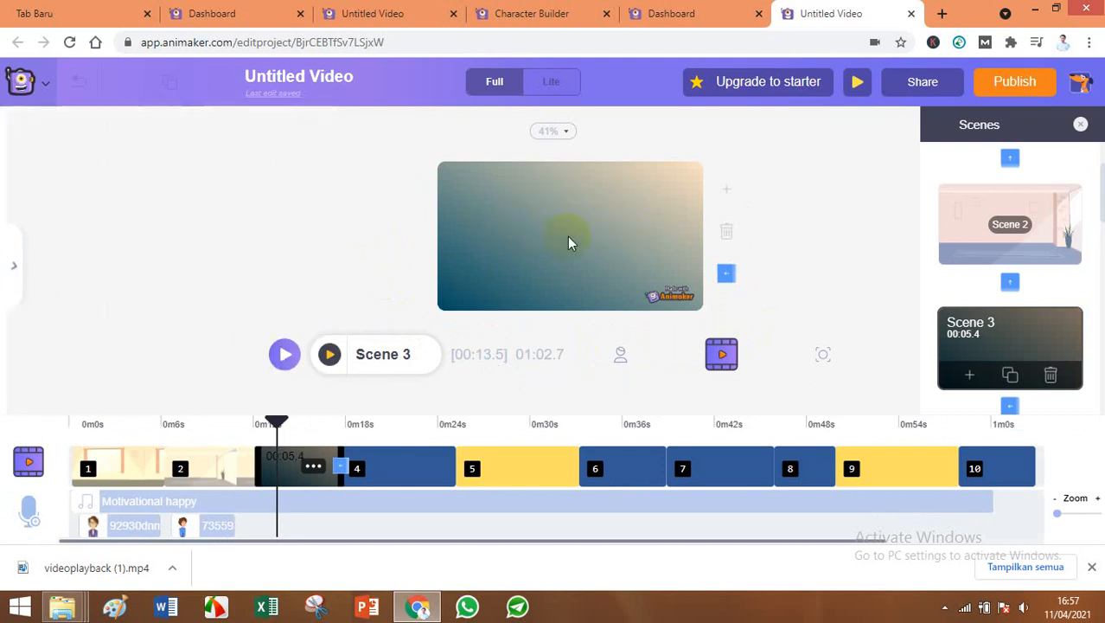
Add the rocky cliff photo from the All That Is Natural images to scene 3 and shrink it on the left half of the canvas.
{"action": "left_click", "coordinate": [15, 268]}
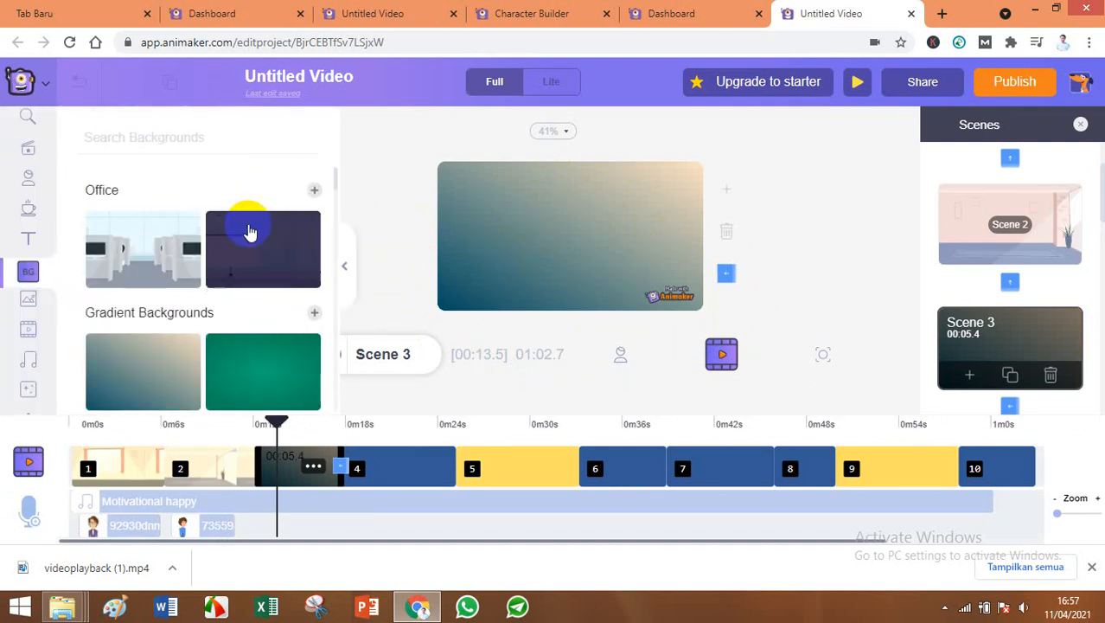
{"action": "left_click", "coordinate": [28, 299]}
{"action": "scroll", "coordinate": [180, 324], "scroll_direction": "down", "scroll_amount": 2}
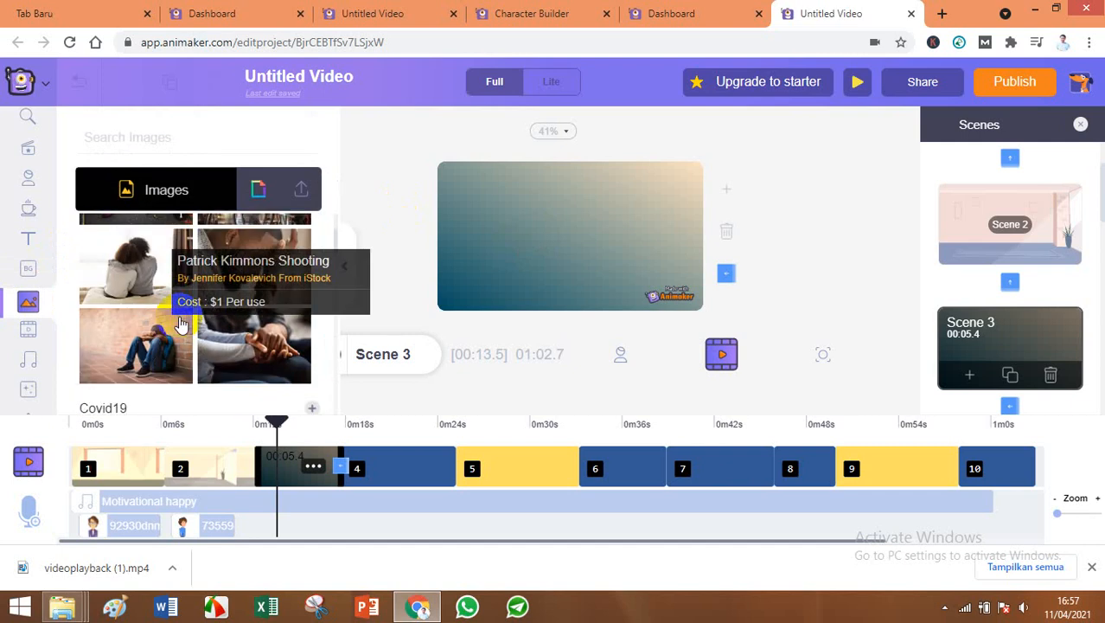
{"action": "scroll", "coordinate": [180, 324], "scroll_direction": "down", "scroll_amount": 5}
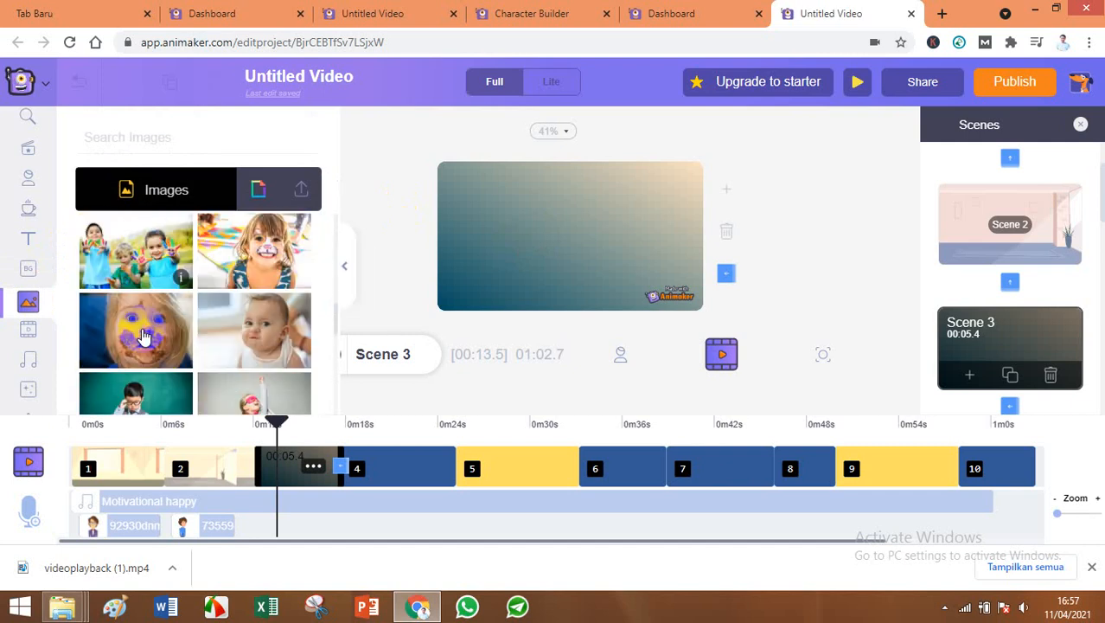
{"action": "scroll", "coordinate": [144, 337], "scroll_direction": "down", "scroll_amount": 1}
{"action": "scroll", "coordinate": [163, 323], "scroll_direction": "down", "scroll_amount": 2}
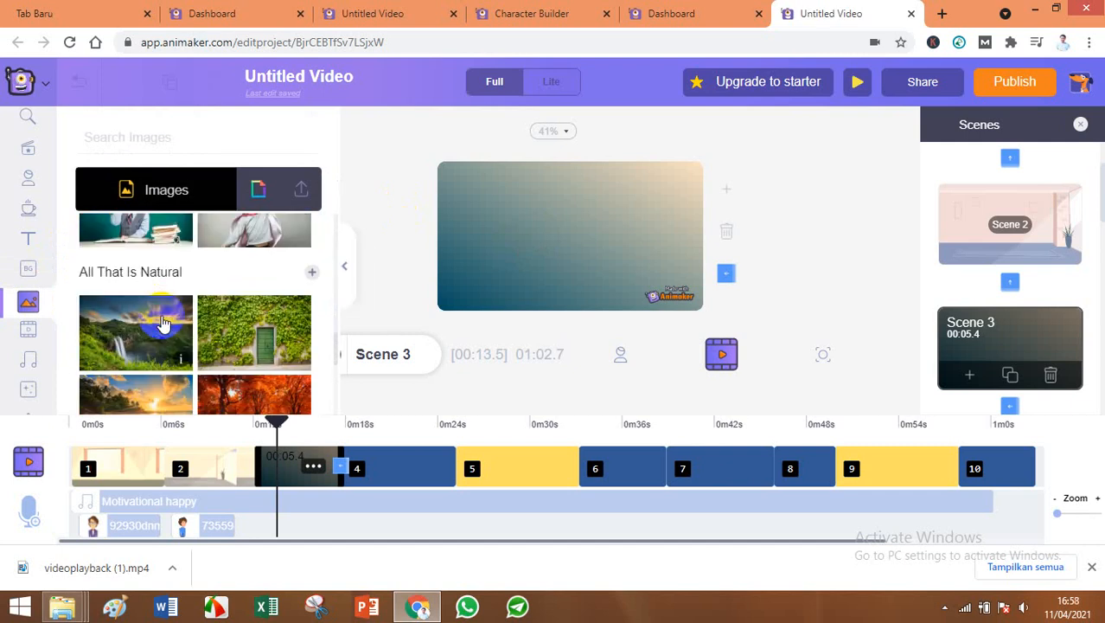
{"action": "scroll", "coordinate": [139, 337], "scroll_direction": "down", "scroll_amount": 10}
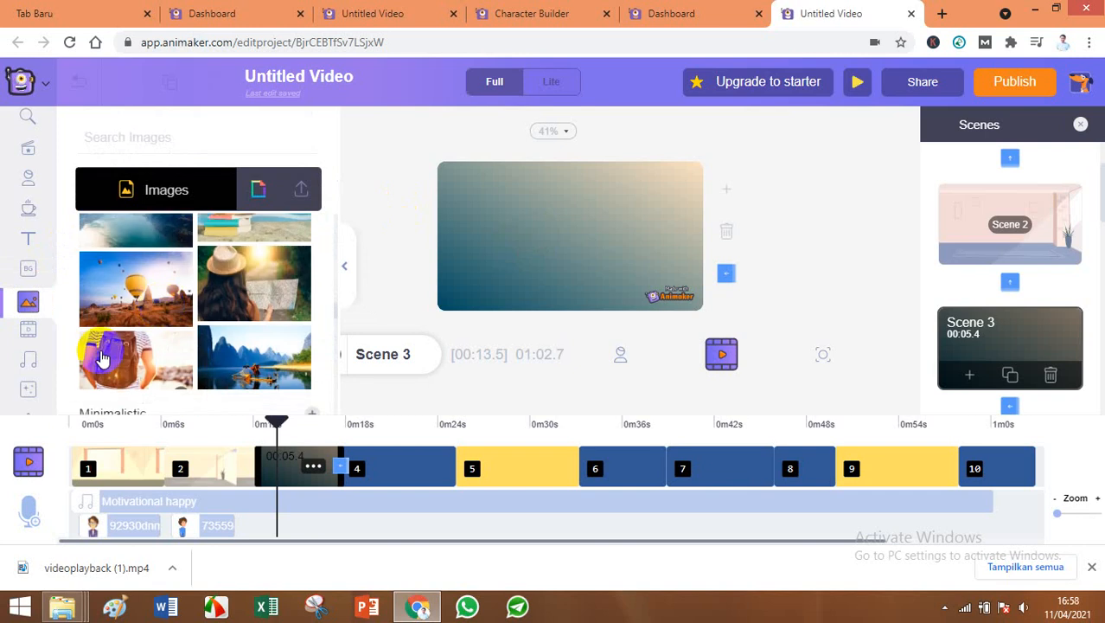
{"action": "scroll", "coordinate": [29, 363], "scroll_direction": "down", "scroll_amount": 1}
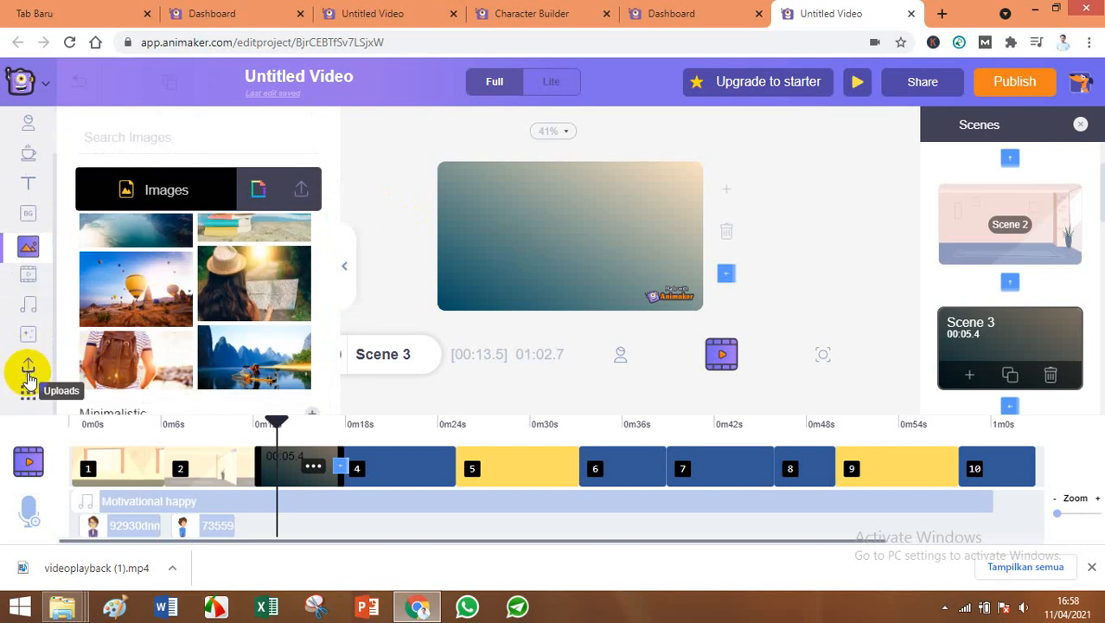
{"action": "scroll", "coordinate": [168, 320], "scroll_direction": "up", "scroll_amount": 10}
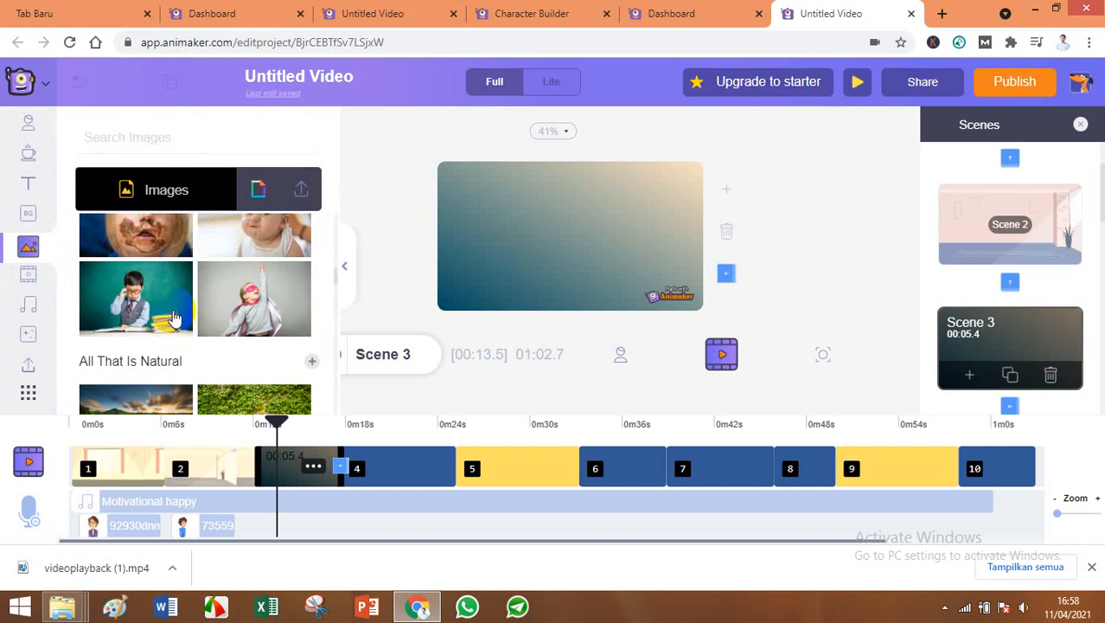
{"action": "scroll", "coordinate": [174, 318], "scroll_direction": "up", "scroll_amount": 4}
{"action": "scroll", "coordinate": [175, 317], "scroll_direction": "down", "scroll_amount": 3}
{"action": "scroll", "coordinate": [176, 317], "scroll_direction": "up", "scroll_amount": 3}
{"action": "scroll", "coordinate": [177, 318], "scroll_direction": "down", "scroll_amount": 7}
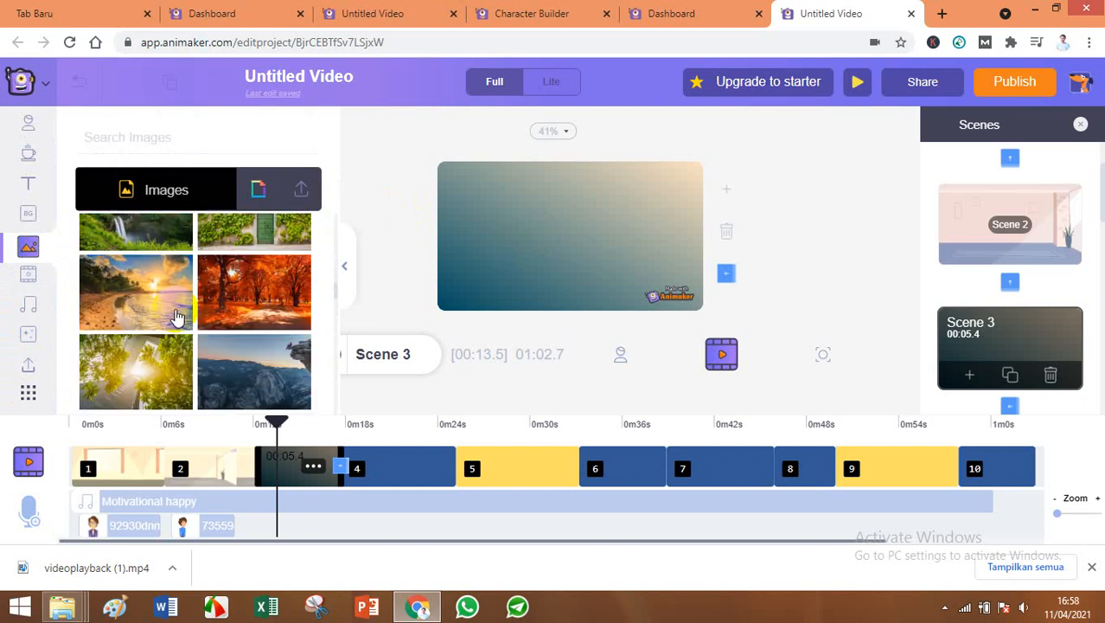
{"action": "scroll", "coordinate": [175, 313], "scroll_direction": "down", "scroll_amount": 2}
{"action": "scroll", "coordinate": [173, 309], "scroll_direction": "down", "scroll_amount": 1}
{"action": "scroll", "coordinate": [173, 309], "scroll_direction": "up", "scroll_amount": 1}
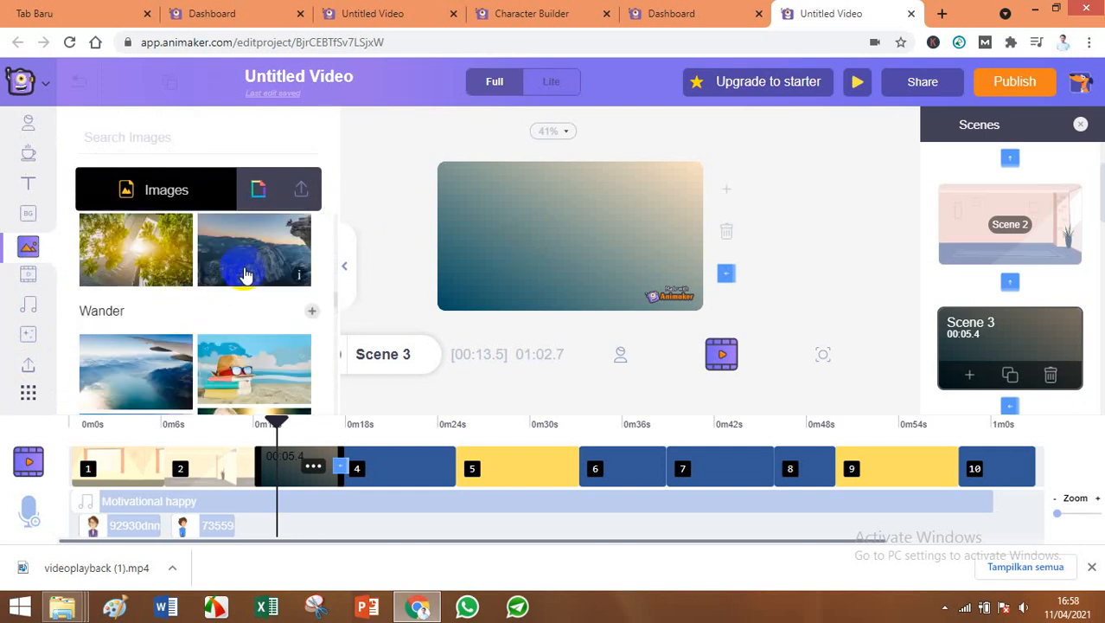
{"action": "left_click_drag", "start_coordinate": [246, 275], "coordinate": [540, 235]}
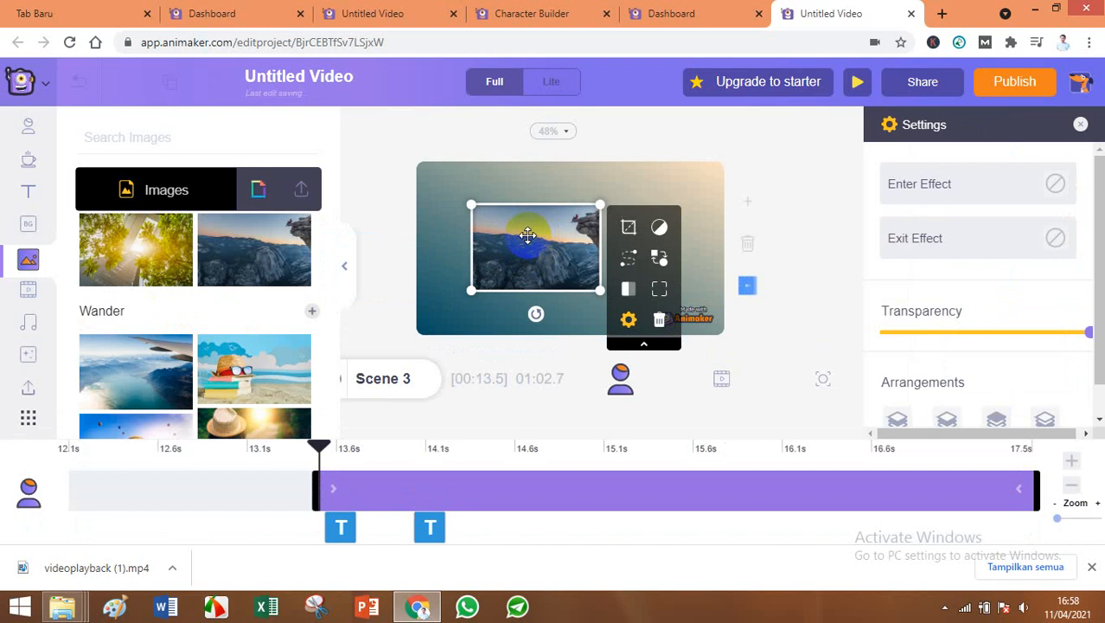
{"action": "left_click_drag", "start_coordinate": [600, 206], "coordinate": [558, 266]}
Add the hot-air balloon photo from the Wander images and shrink it to match the cliff photo beside it.
{"action": "scroll", "coordinate": [227, 299], "scroll_direction": "down", "scroll_amount": 1}
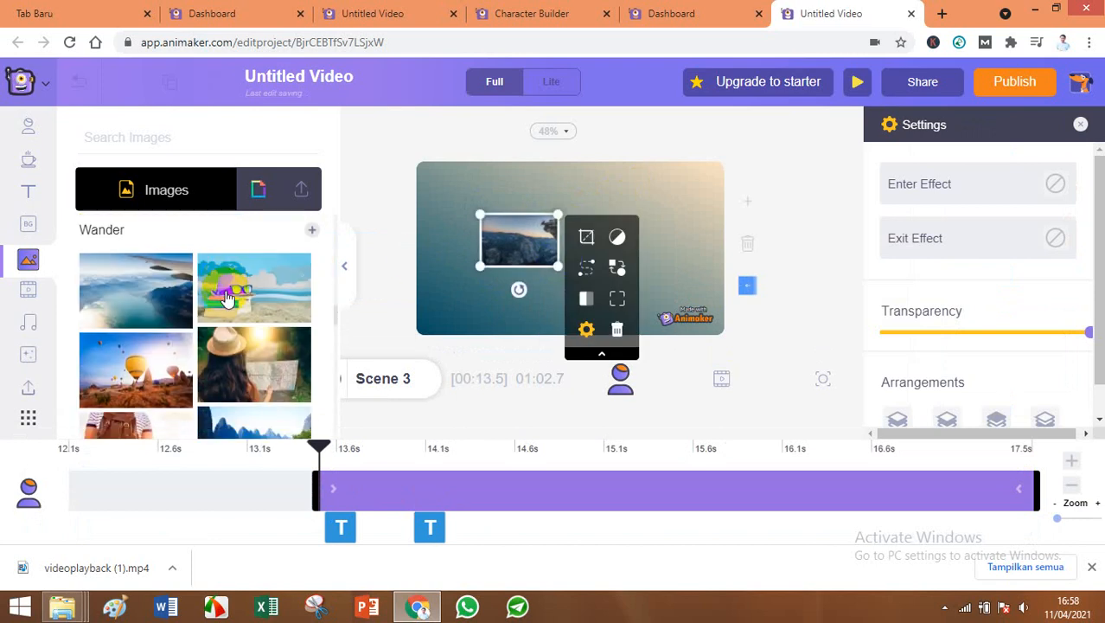
{"action": "left_click_drag", "start_coordinate": [138, 361], "coordinate": [679, 241]}
{"action": "left_click_drag", "start_coordinate": [732, 188], "coordinate": [659, 269]}
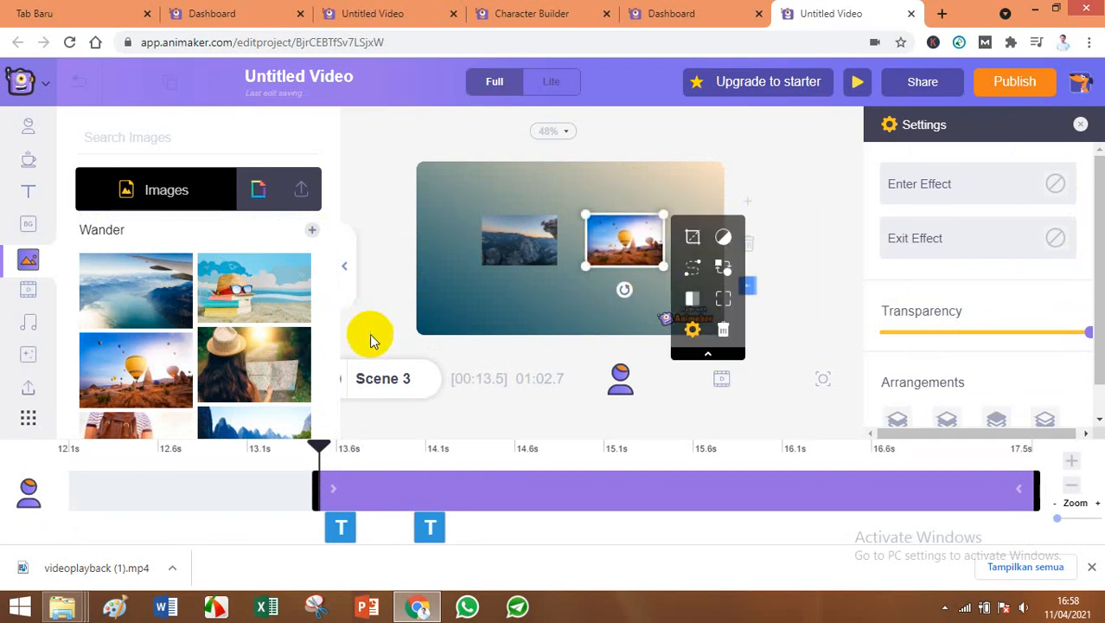
Make the hot-air balloon photo start at about 14 s on the scene timeline.
{"action": "left_click", "coordinate": [261, 491]}
{"action": "left_click", "coordinate": [415, 472]}
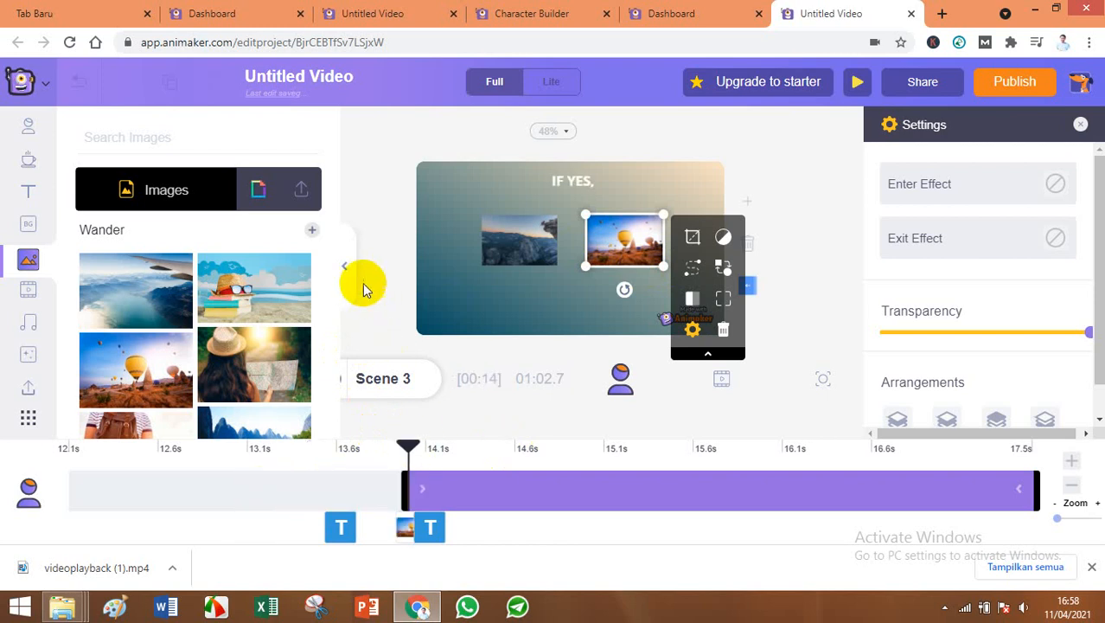
{"action": "left_click", "coordinate": [345, 266]}
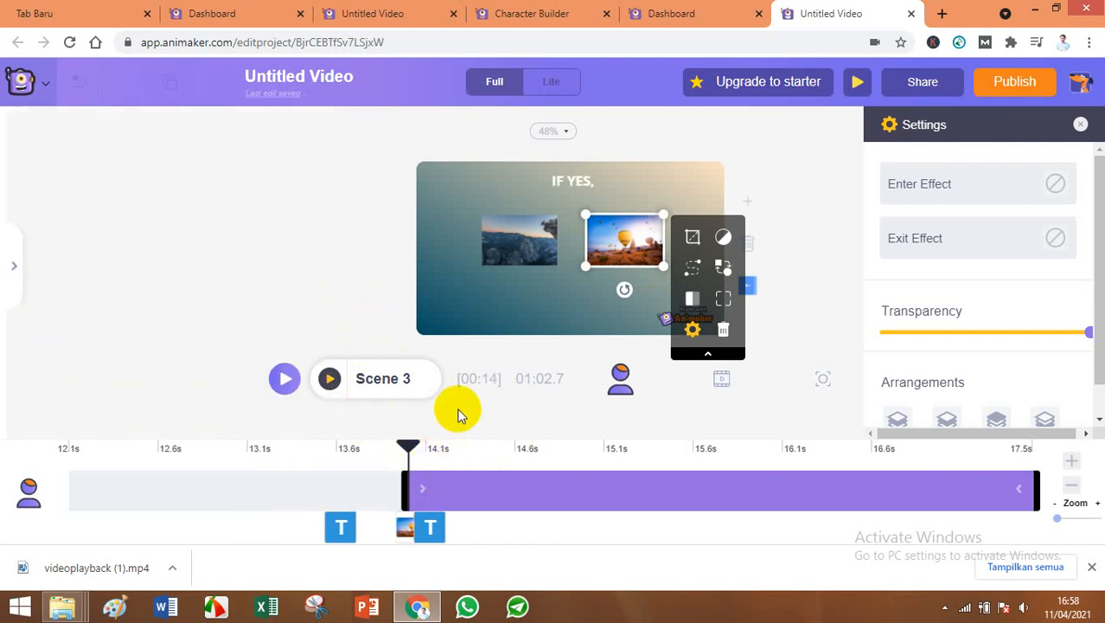
Preview scene 3 from its beginning twice to check when the photos and texts appear.
{"action": "left_click_drag", "start_coordinate": [407, 443], "coordinate": [43, 506]}
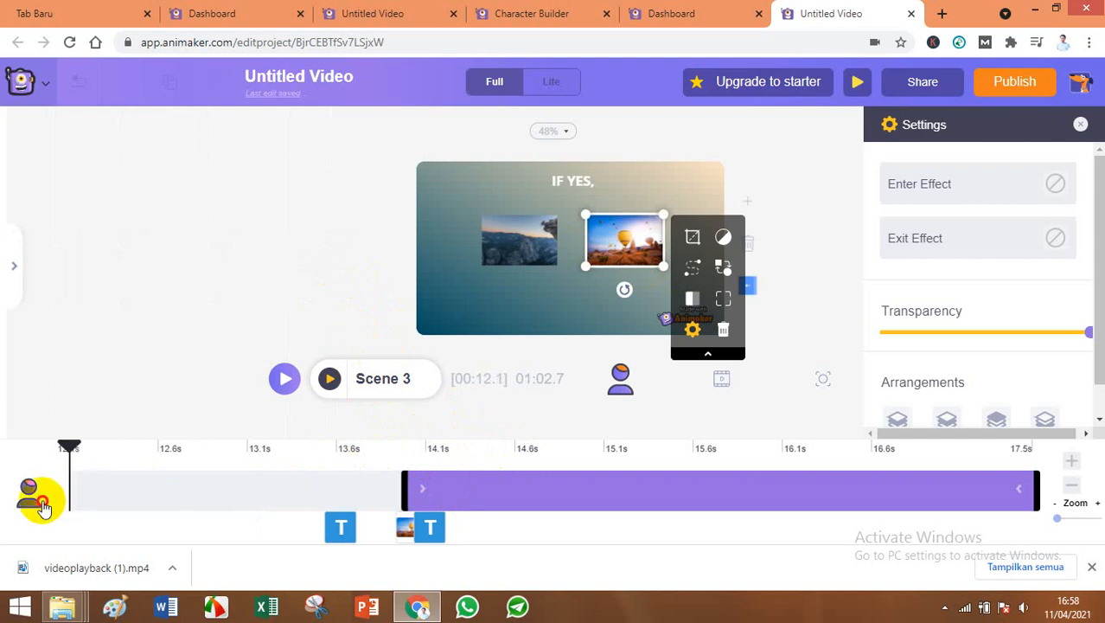
{"action": "left_click", "coordinate": [44, 506]}
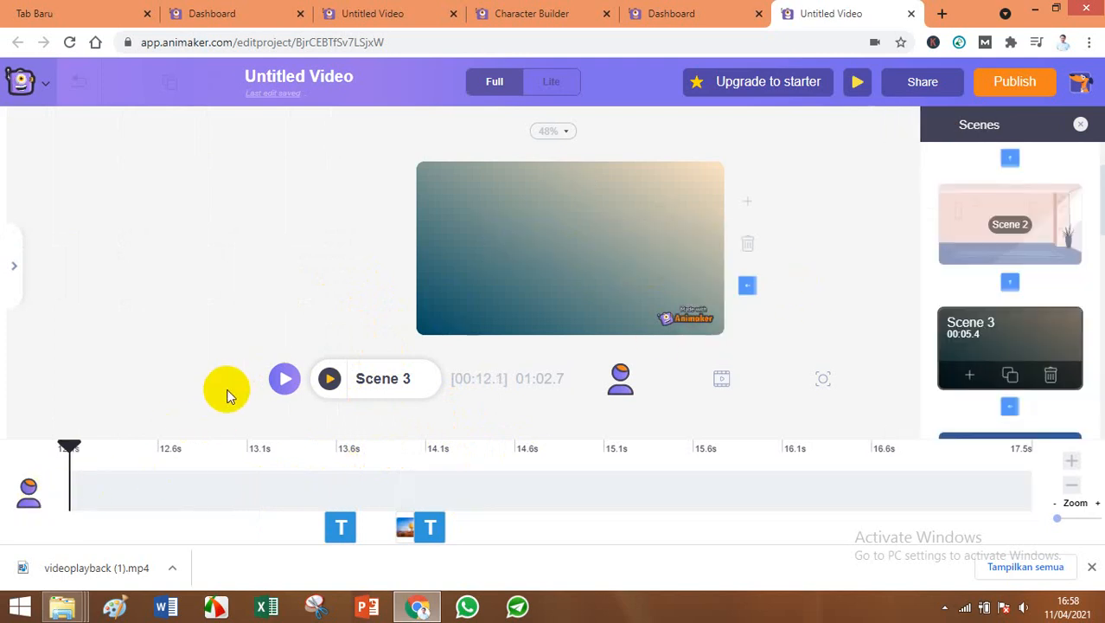
{"action": "left_click", "coordinate": [328, 381]}
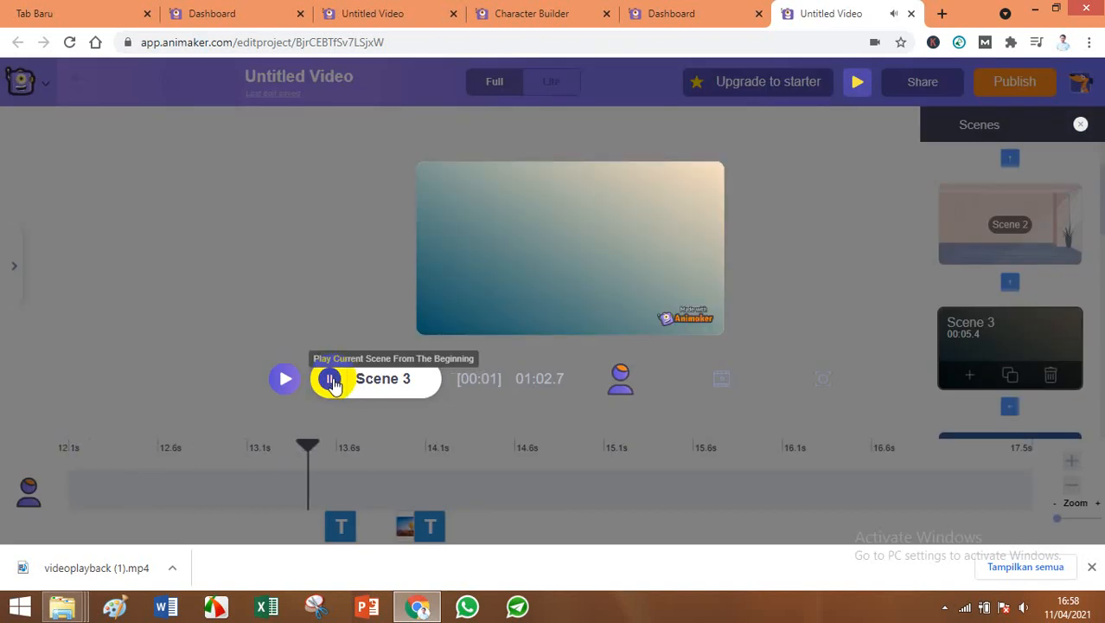
{"action": "left_click", "coordinate": [332, 381]}
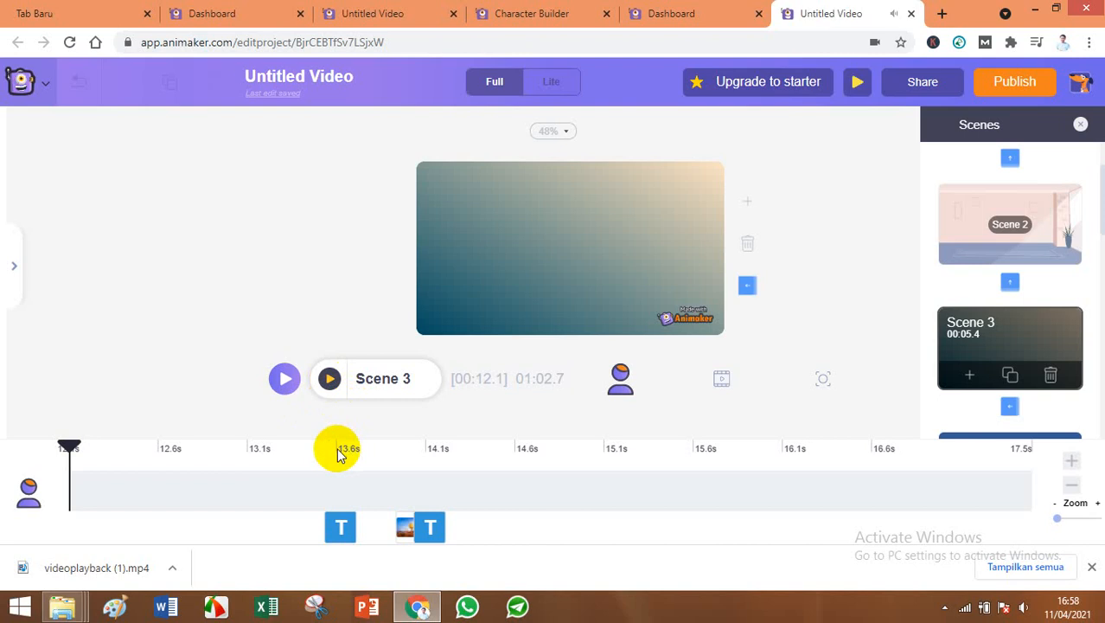
{"action": "left_click", "coordinate": [330, 381]}
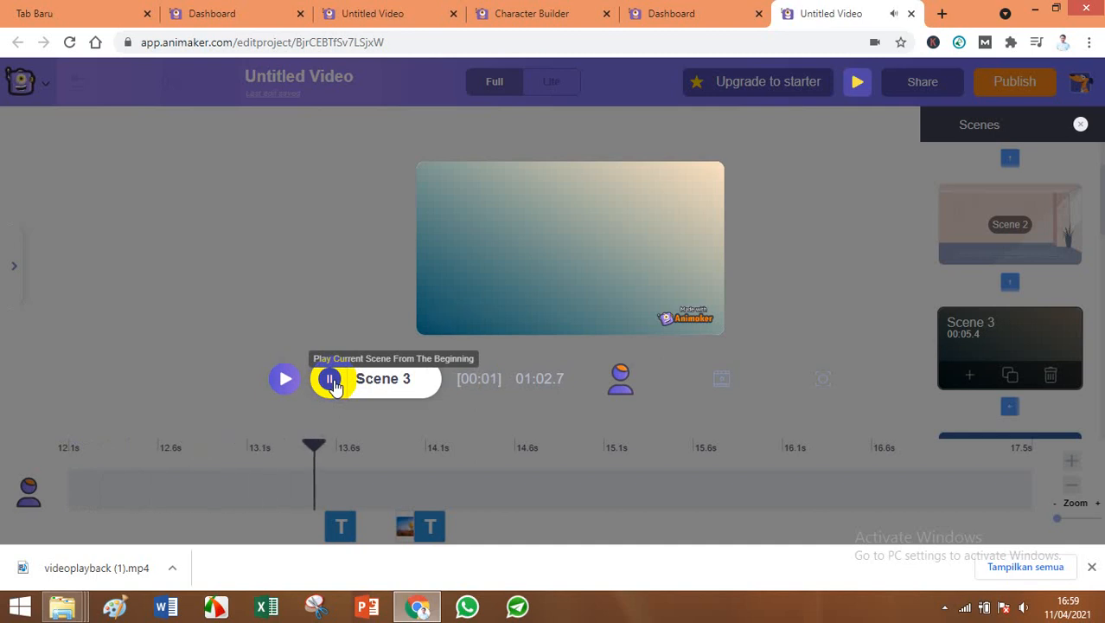
{"action": "left_click", "coordinate": [330, 381]}
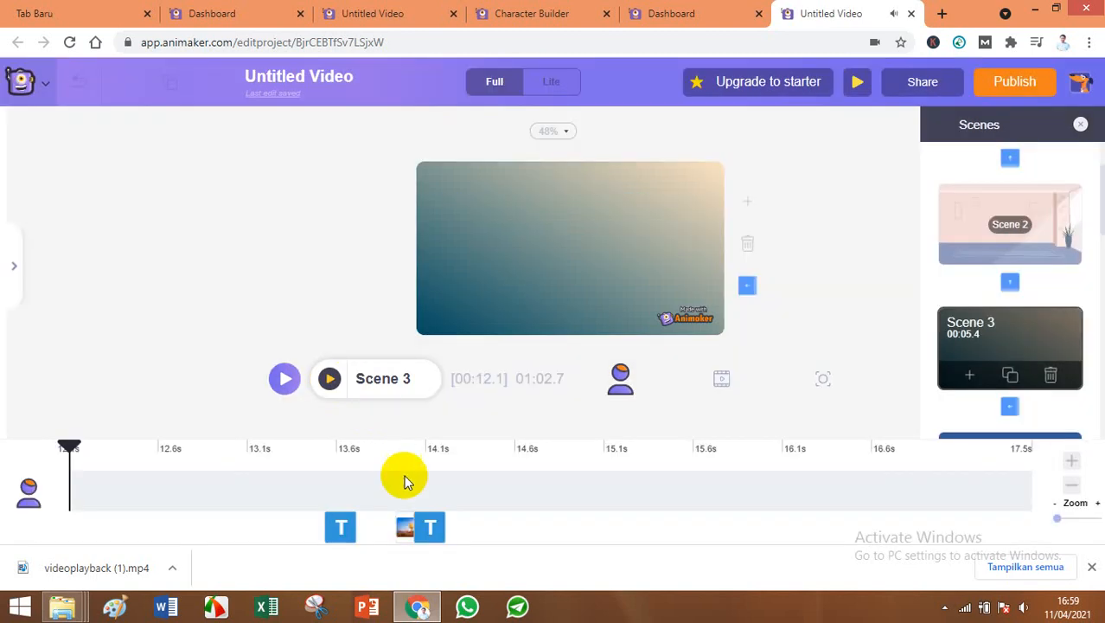
Make the hot-air balloon photo start at about 12.5 s on the scene timeline.
{"action": "left_click", "coordinate": [404, 529]}
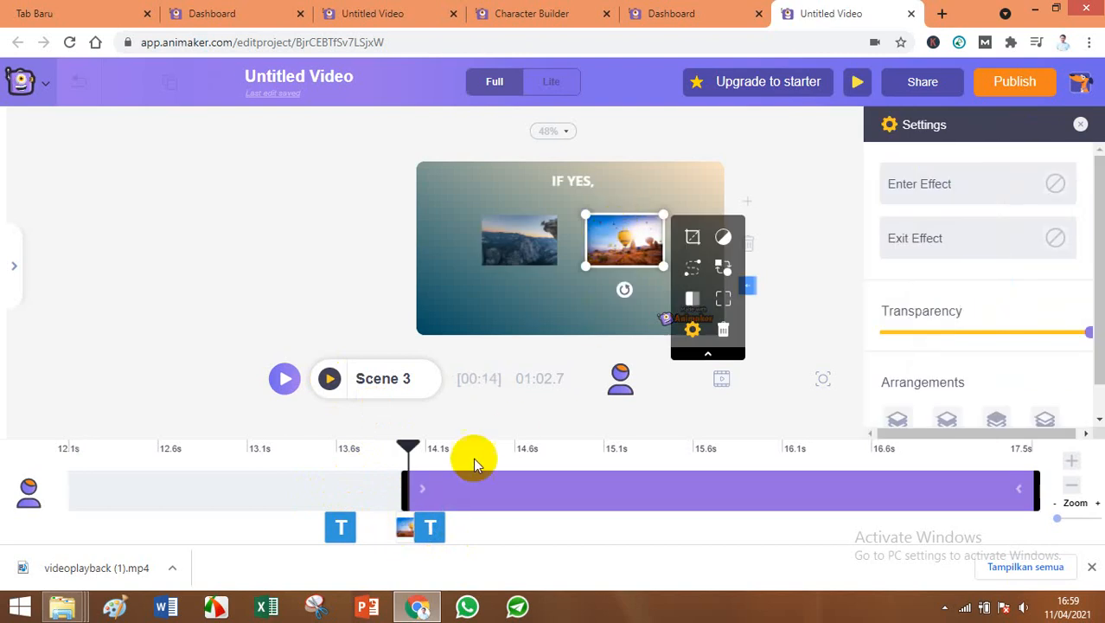
{"action": "left_click_drag", "start_coordinate": [403, 491], "coordinate": [143, 510]}
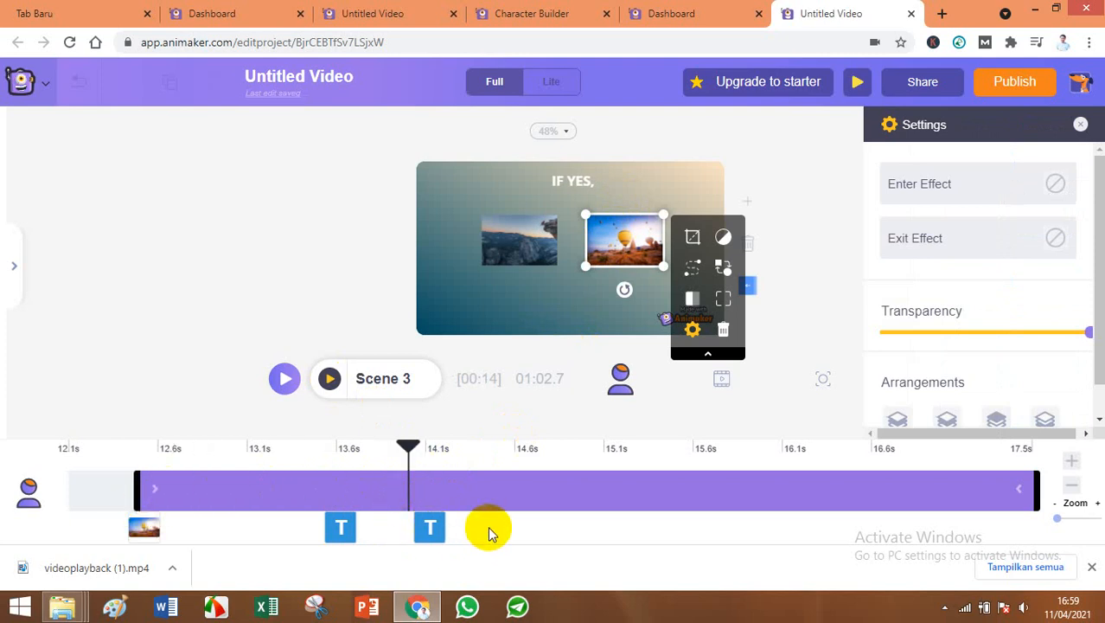
Delete the texts "IF YES," and "THIS COURSE IS PERFECT FOR YOU!" from scene 3.
{"action": "left_click", "coordinate": [430, 527]}
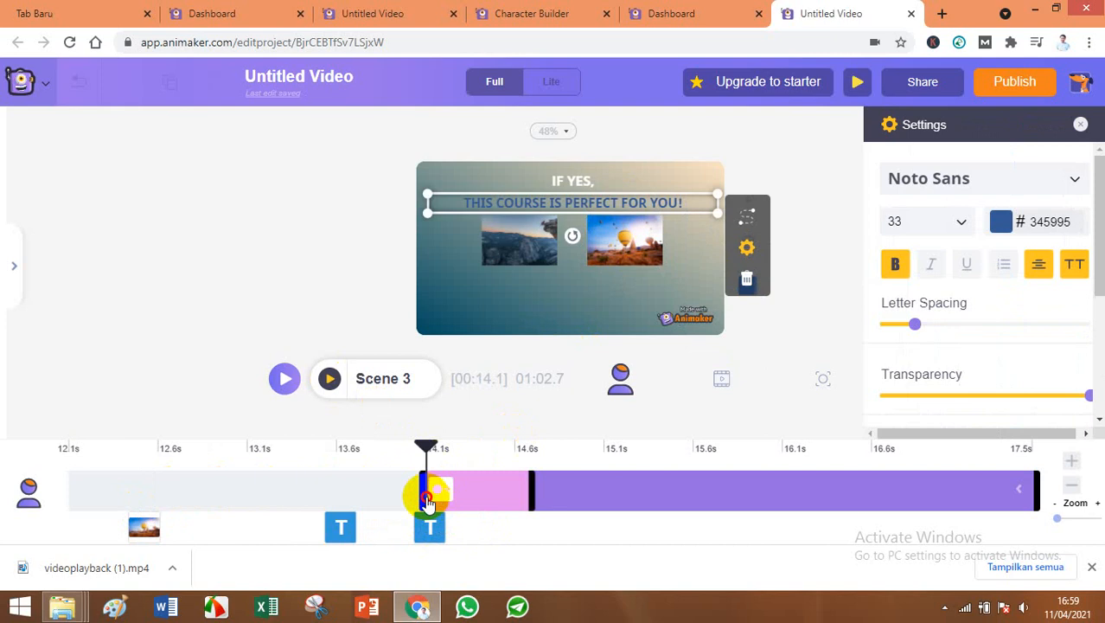
{"action": "left_click_drag", "start_coordinate": [428, 498], "coordinate": [505, 496]}
{"action": "left_click", "coordinate": [584, 179]}
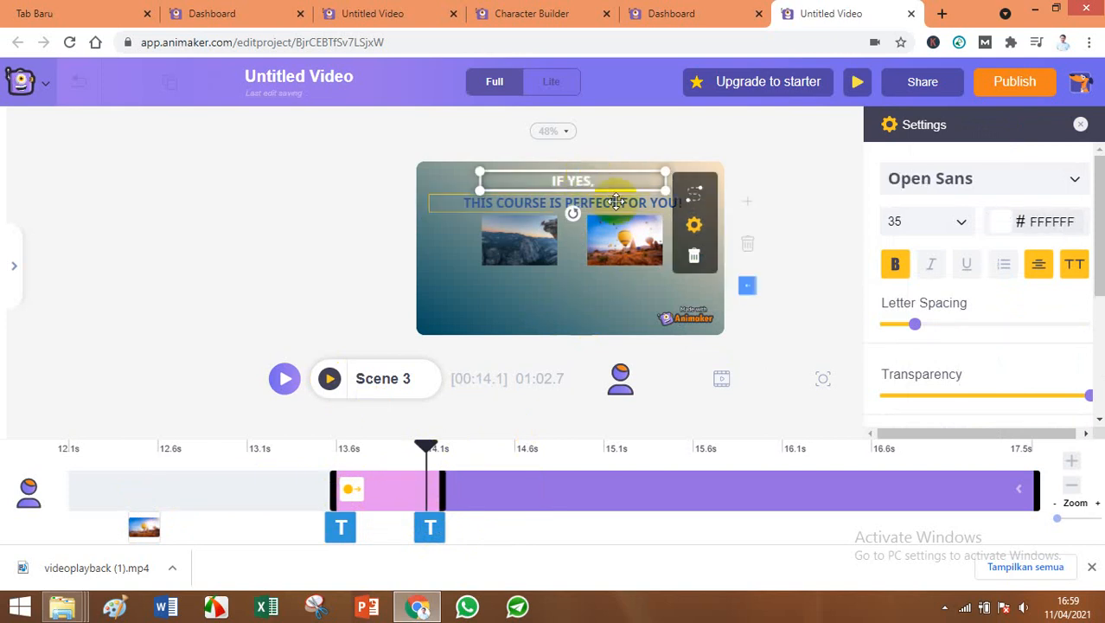
{"action": "left_click", "coordinate": [694, 258]}
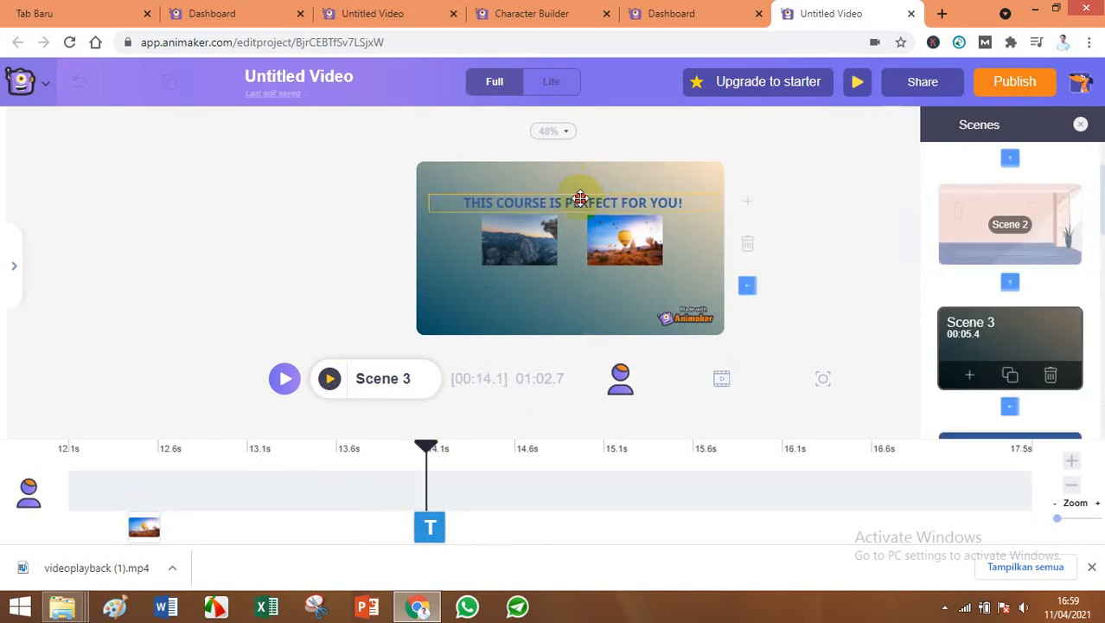
{"action": "left_click", "coordinate": [581, 197]}
{"action": "left_click", "coordinate": [746, 284]}
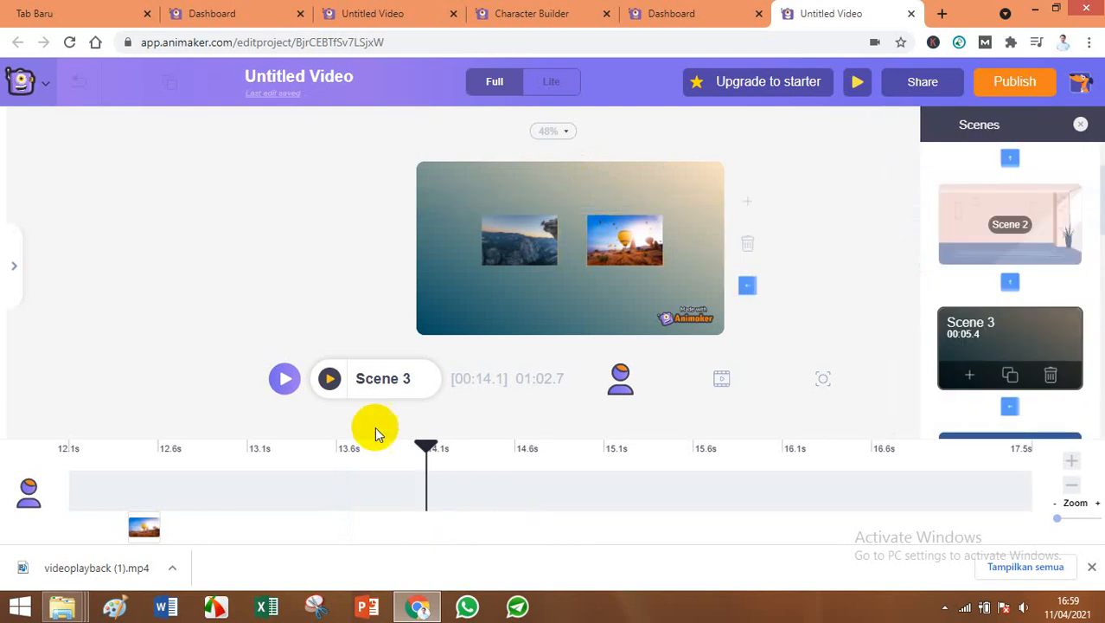
Make the hot-air balloon photo start at about 12.4 s on the scene timeline.
{"action": "left_click", "coordinate": [134, 528]}
{"action": "left_click", "coordinate": [85, 488]}
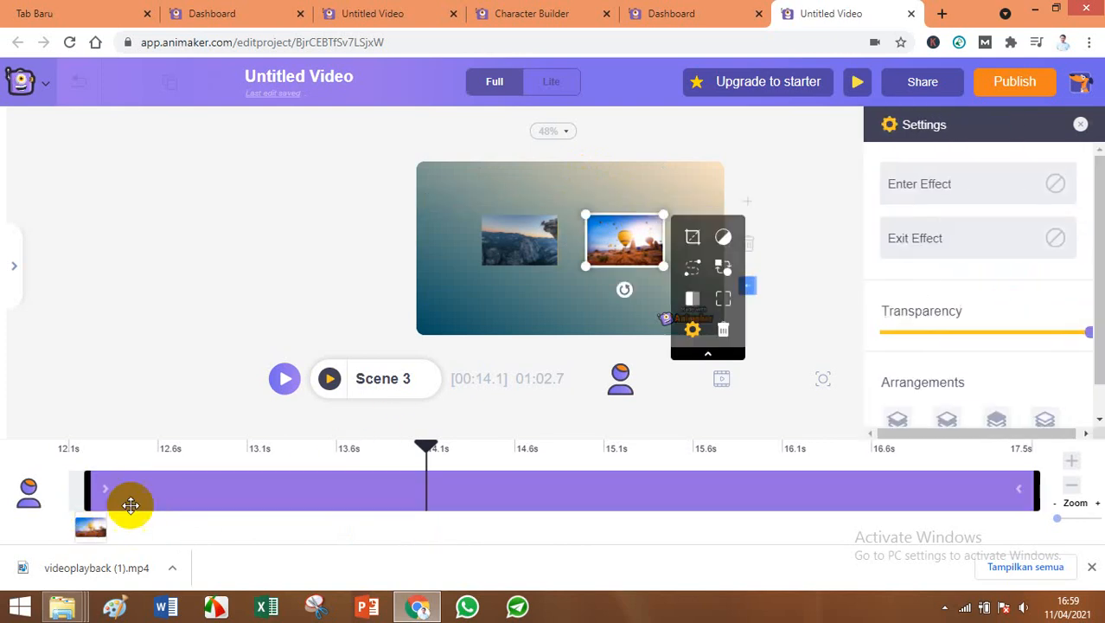
{"action": "left_click_drag", "start_coordinate": [88, 510], "coordinate": [121, 486]}
Preview scene 3 from its beginning to check when the two photos appear.
{"action": "left_click_drag", "start_coordinate": [424, 443], "coordinate": [30, 488]}
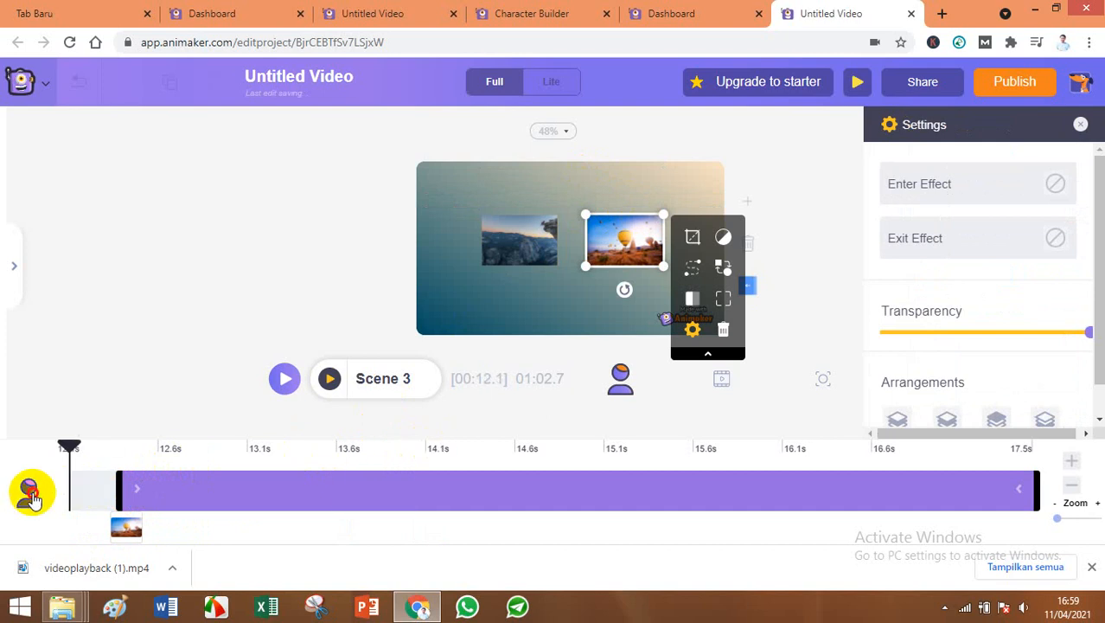
{"action": "left_click", "coordinate": [329, 380]}
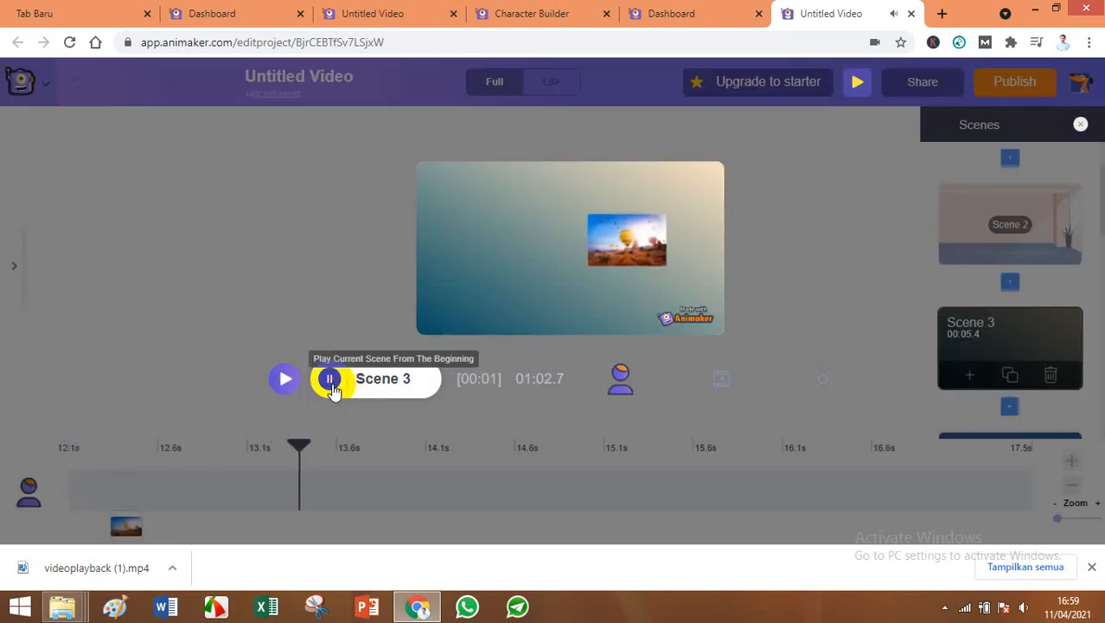
{"action": "left_click", "coordinate": [329, 381]}
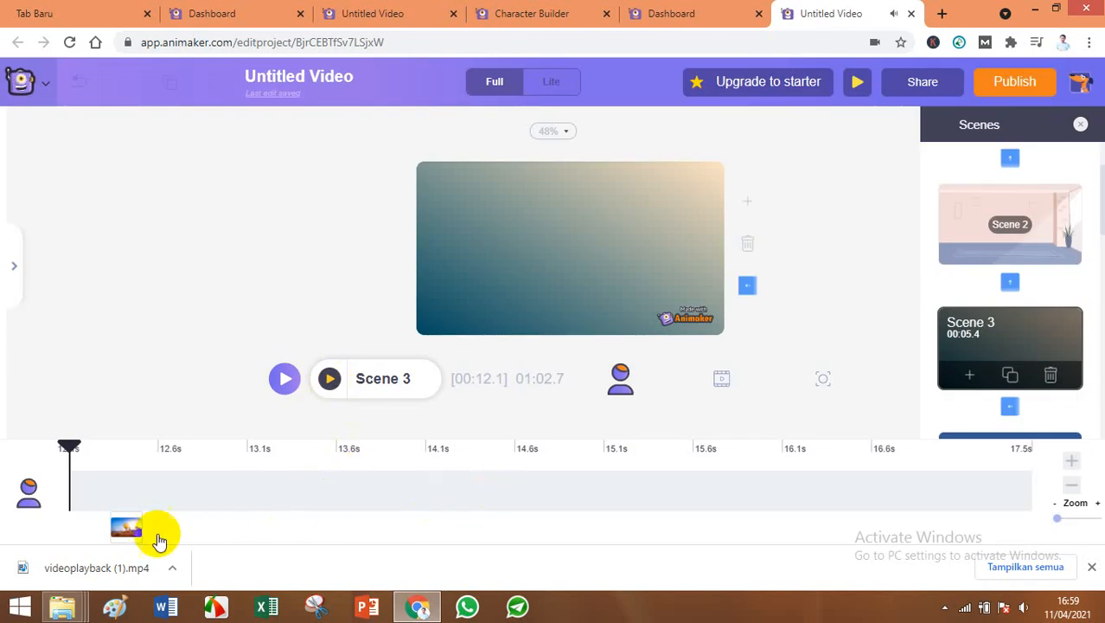
Make the cliff photo start at about 13.3 s and the hot-air balloon photo end at about 13.2 s.
{"action": "left_click", "coordinate": [130, 530]}
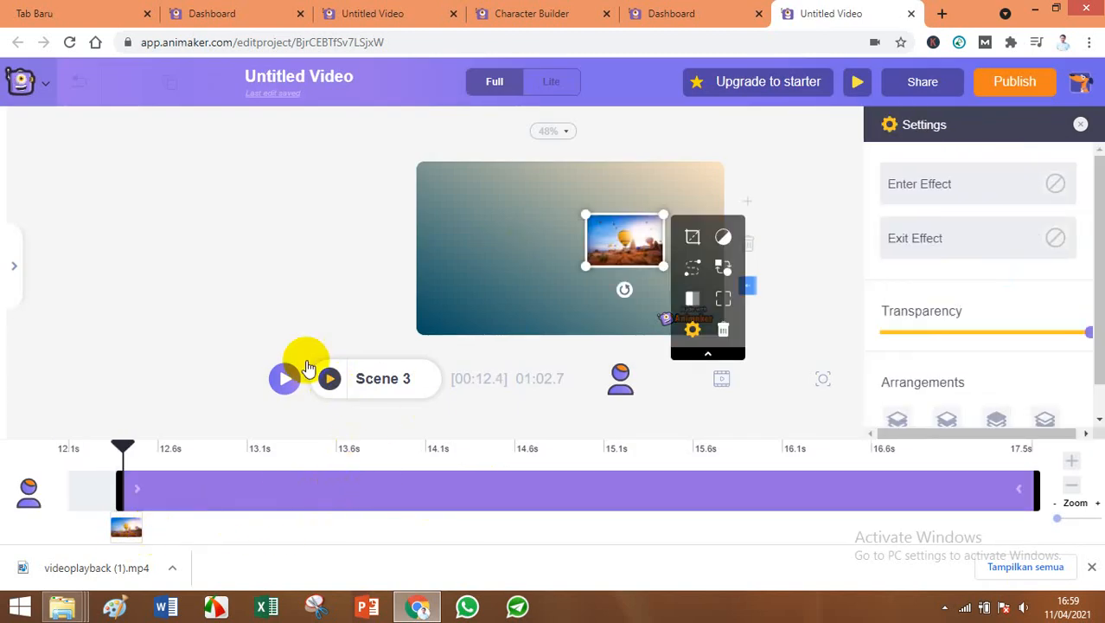
{"action": "left_click_drag", "start_coordinate": [123, 450], "coordinate": [355, 448]}
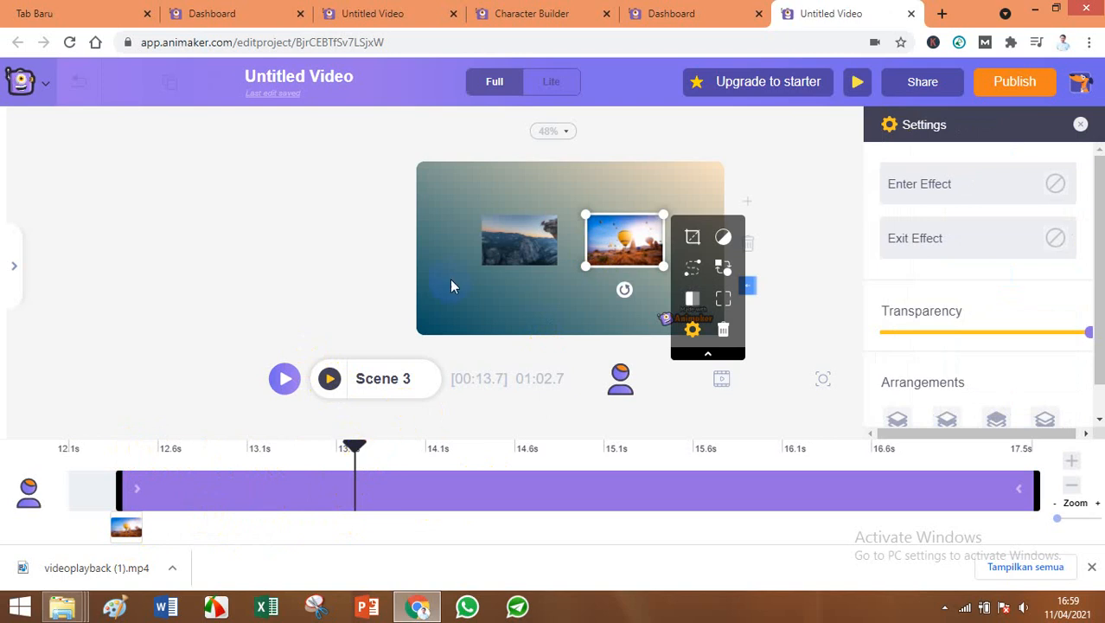
{"action": "left_click", "coordinate": [498, 244]}
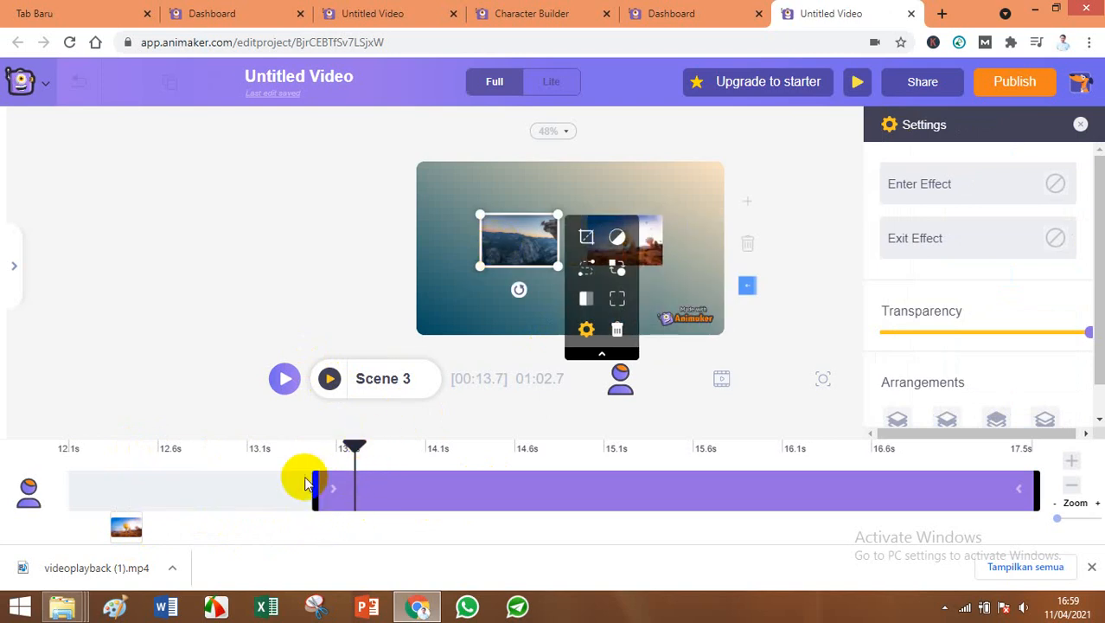
{"action": "left_click_drag", "start_coordinate": [313, 481], "coordinate": [273, 490]}
{"action": "left_click", "coordinate": [128, 528]}
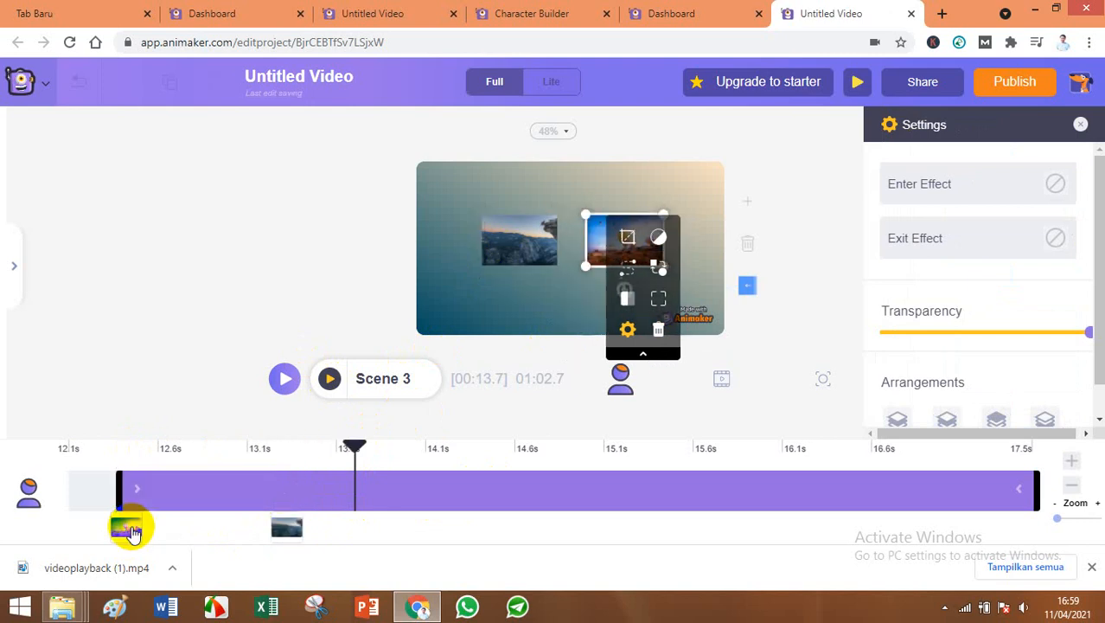
{"action": "left_click_drag", "start_coordinate": [1038, 489], "coordinate": [269, 511]}
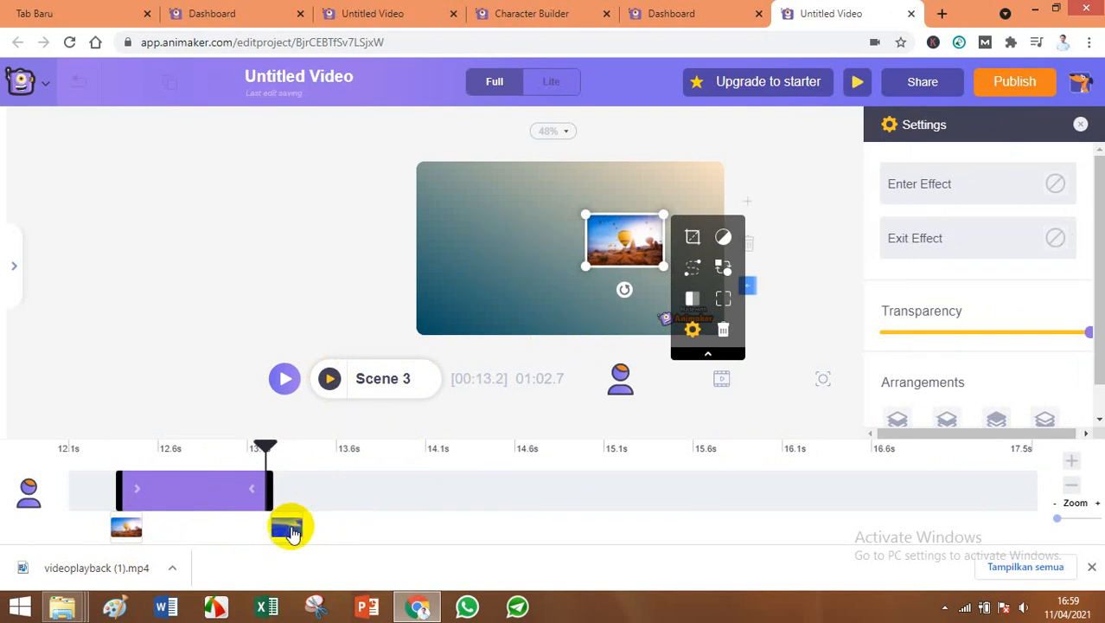
Make the cliff photo end at about 14.1 s and preview scene 3 from its beginning.
{"action": "left_click", "coordinate": [289, 527]}
{"action": "left_click_drag", "start_coordinate": [1036, 486], "coordinate": [404, 515]}
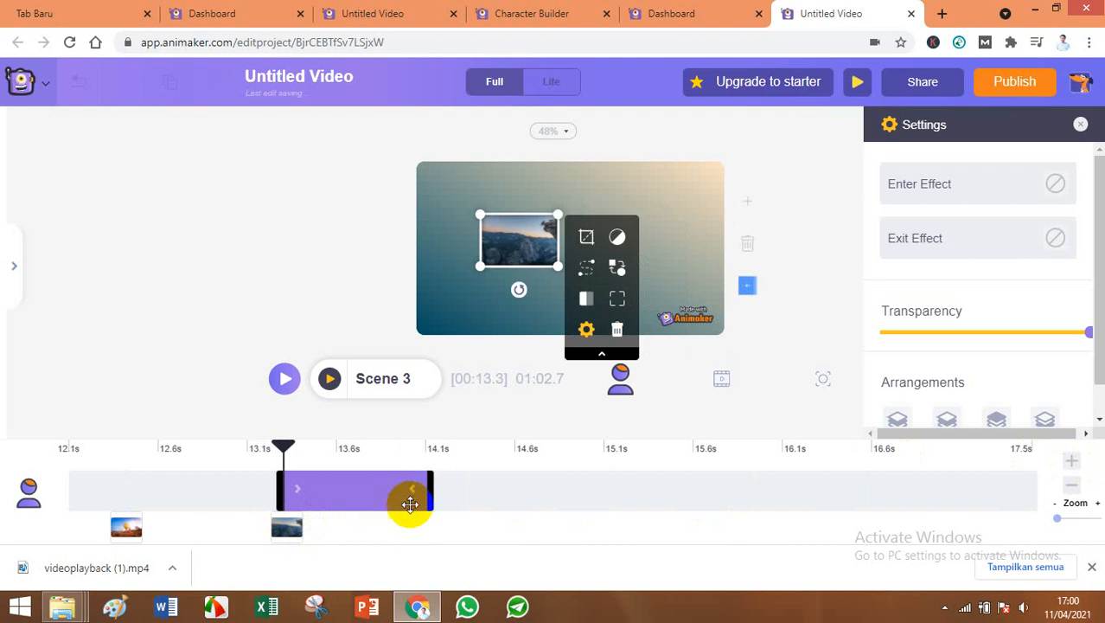
{"action": "left_click_drag", "start_coordinate": [285, 447], "coordinate": [23, 484]}
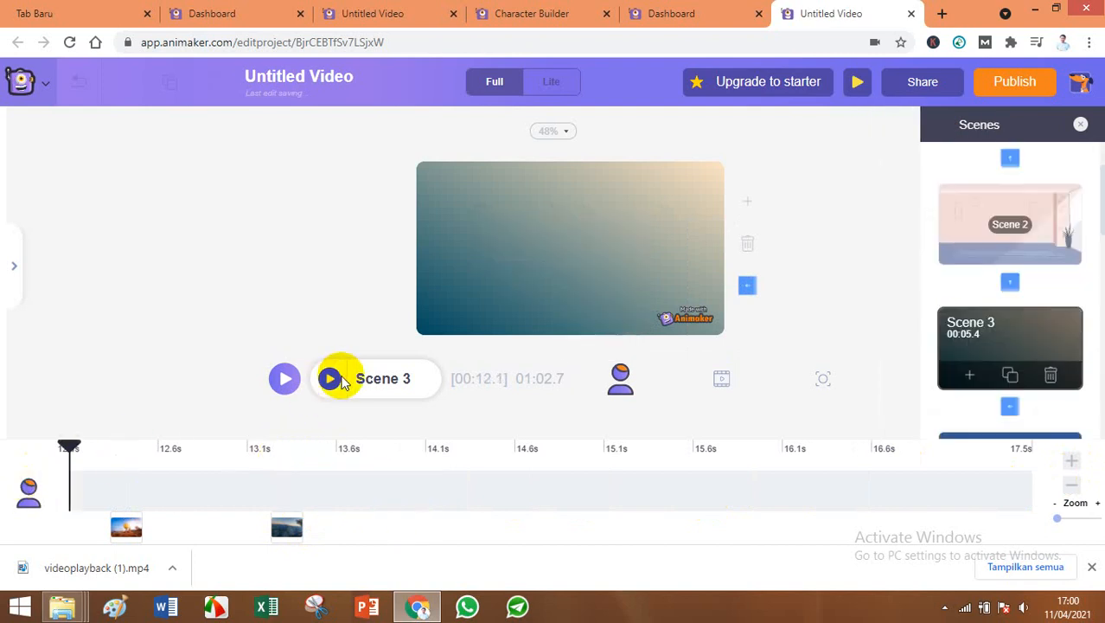
{"action": "left_click", "coordinate": [330, 379]}
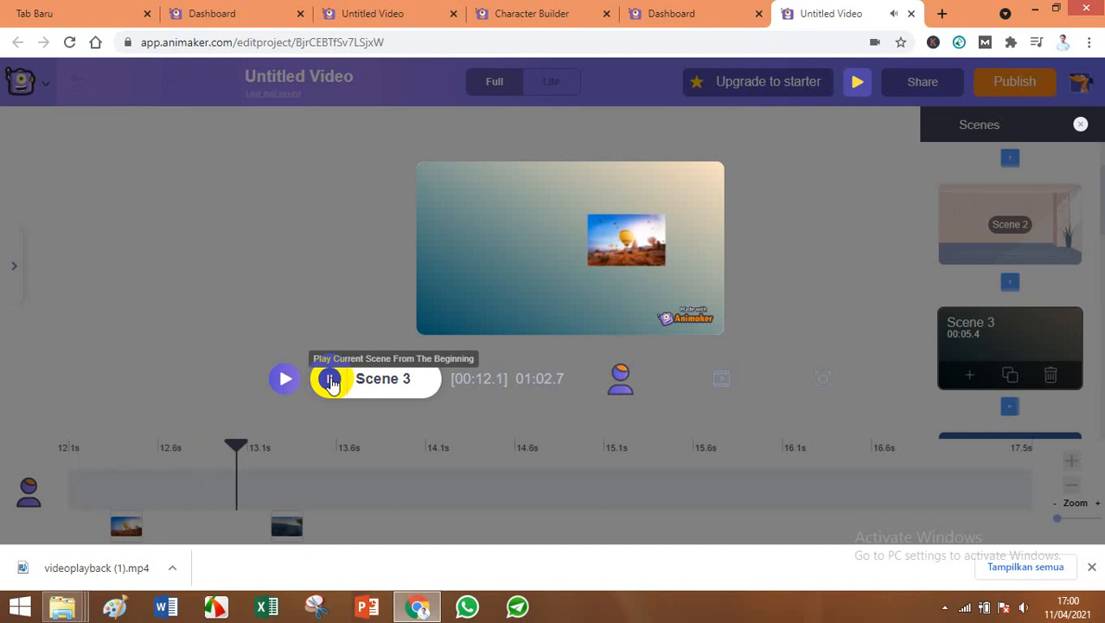
{"action": "left_click", "coordinate": [331, 380]}
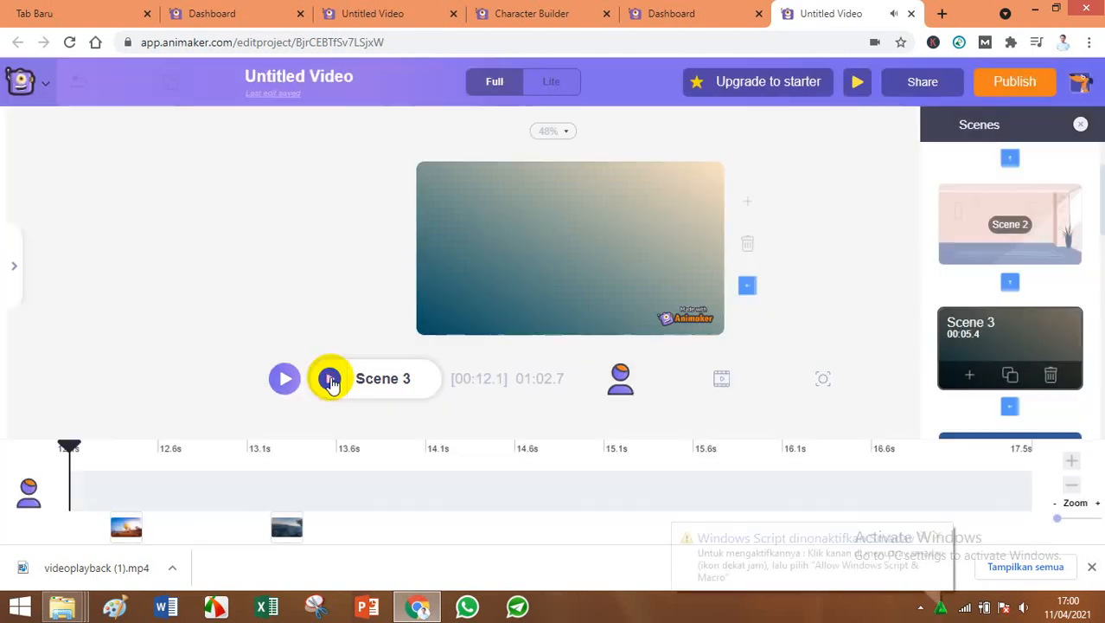
Add the river boat photo from the Wander images at 14.2 s, shrink it to the other photos' size and end it at about 14.8 s.
{"action": "left_click_drag", "start_coordinate": [84, 449], "coordinate": [443, 486]}
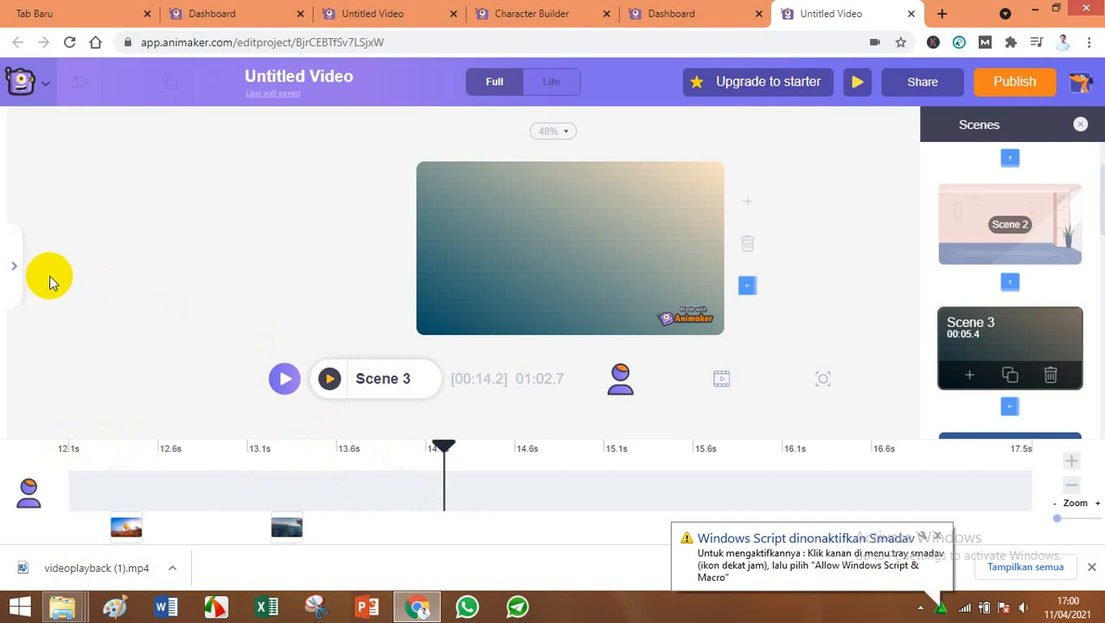
{"action": "left_click", "coordinate": [14, 267]}
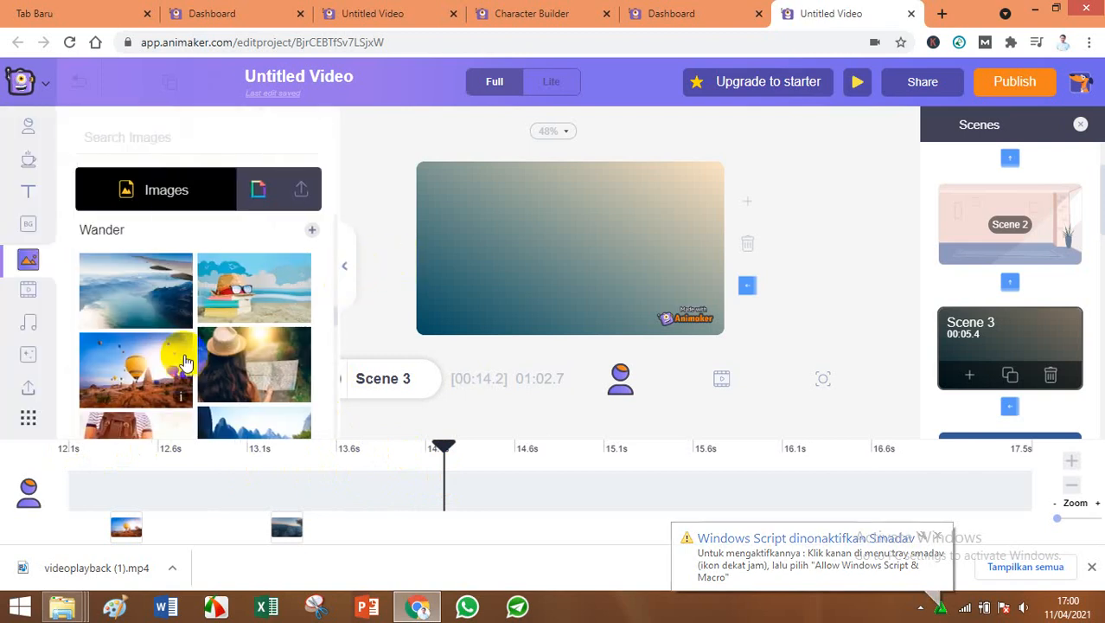
{"action": "scroll", "coordinate": [185, 363], "scroll_direction": "down", "scroll_amount": 3}
{"action": "left_click_drag", "start_coordinate": [253, 277], "coordinate": [606, 253]}
{"action": "left_click_drag", "start_coordinate": [537, 300], "coordinate": [591, 263]}
{"action": "left_click_drag", "start_coordinate": [627, 215], "coordinate": [625, 226]}
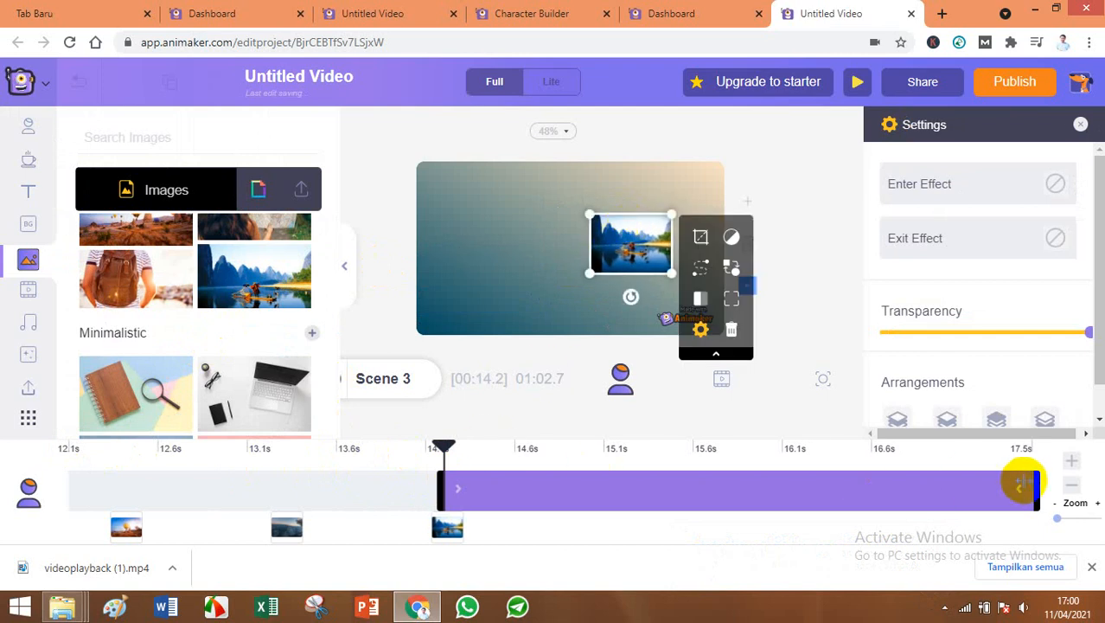
{"action": "left_click_drag", "start_coordinate": [1036, 486], "coordinate": [553, 508]}
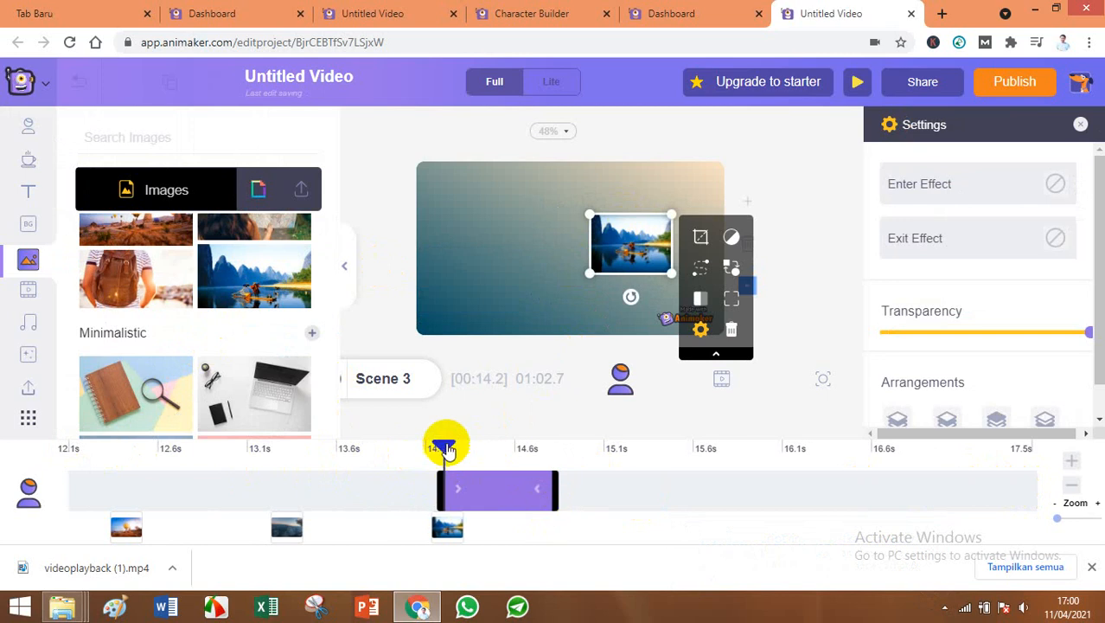
Preview scene 3 from its beginning to check the three photos appearing one after another.
{"action": "left_click_drag", "start_coordinate": [444, 446], "coordinate": [3, 465]}
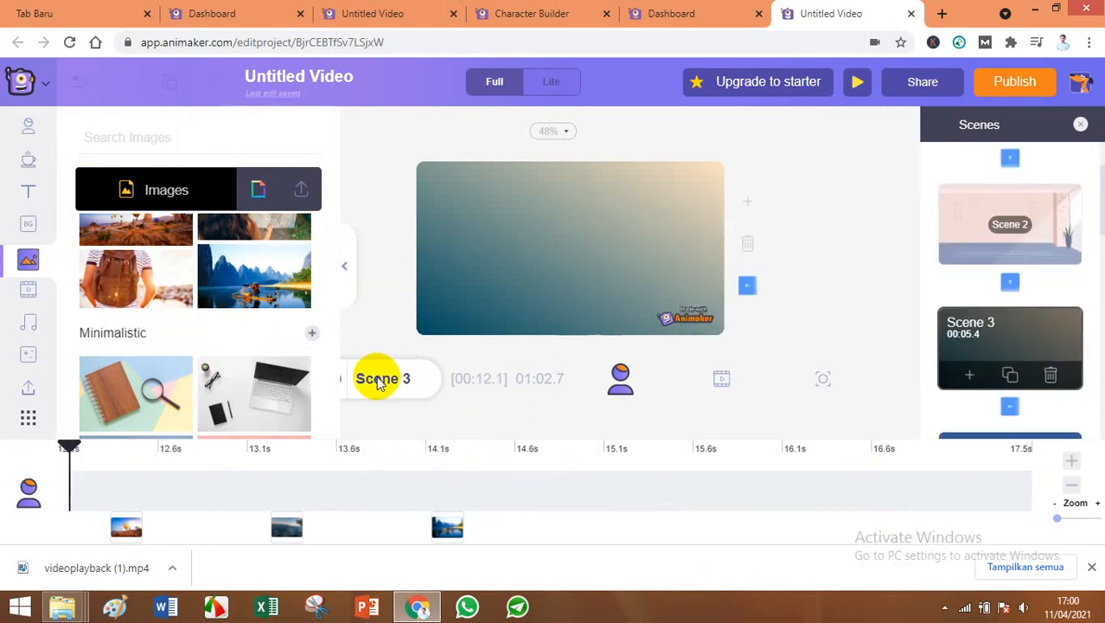
{"action": "left_click", "coordinate": [348, 267]}
{"action": "left_click", "coordinate": [331, 378]}
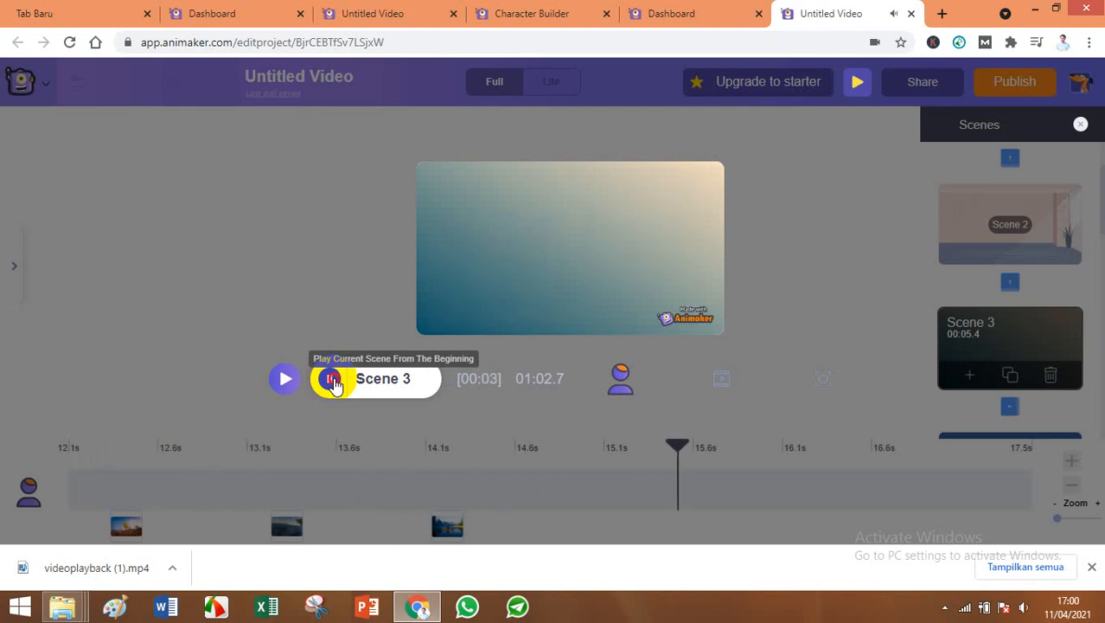
{"action": "left_click", "coordinate": [332, 380]}
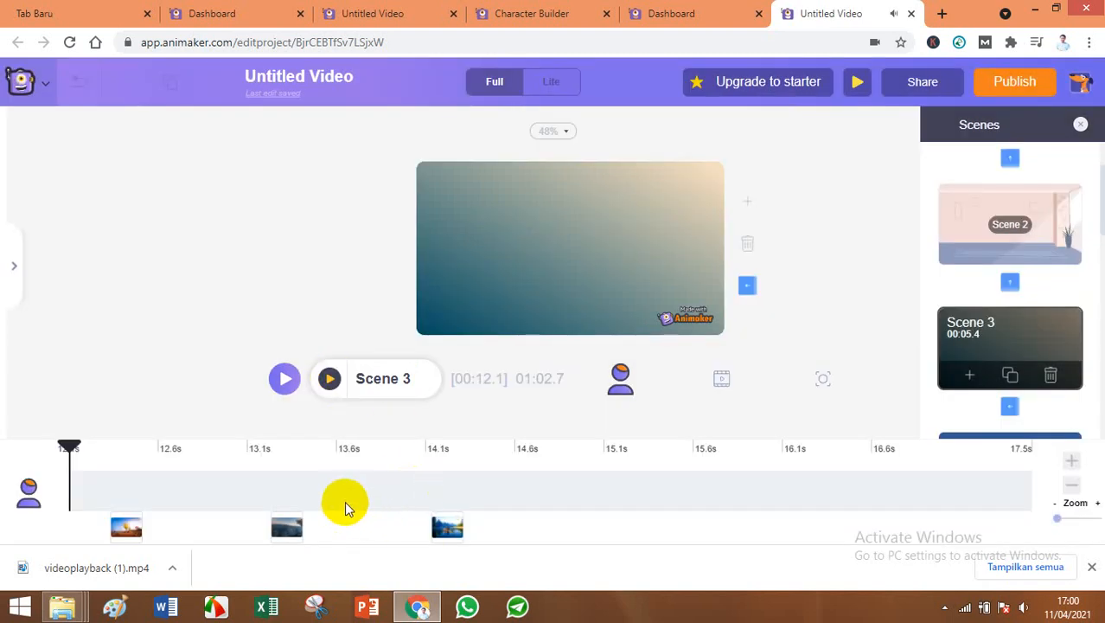
Extend the river boat photo to end at about 15 s and make the cliff photo start at about 13.2 s.
{"action": "left_click", "coordinate": [121, 525]}
{"action": "left_click", "coordinate": [290, 523]}
{"action": "left_click", "coordinate": [441, 528]}
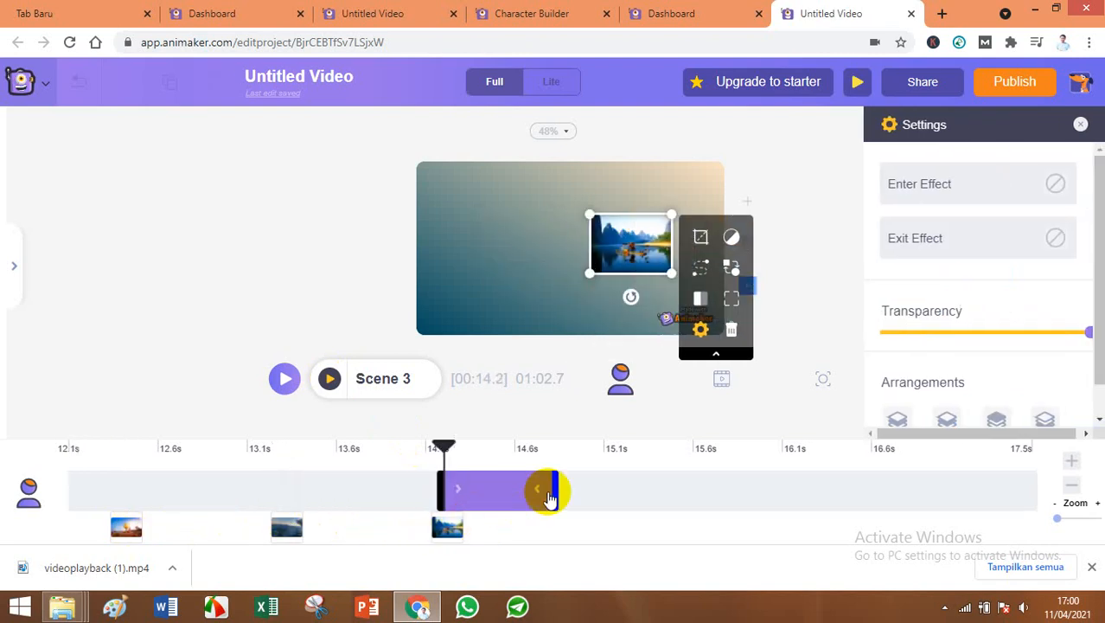
{"action": "left_click_drag", "start_coordinate": [553, 488], "coordinate": [573, 489]}
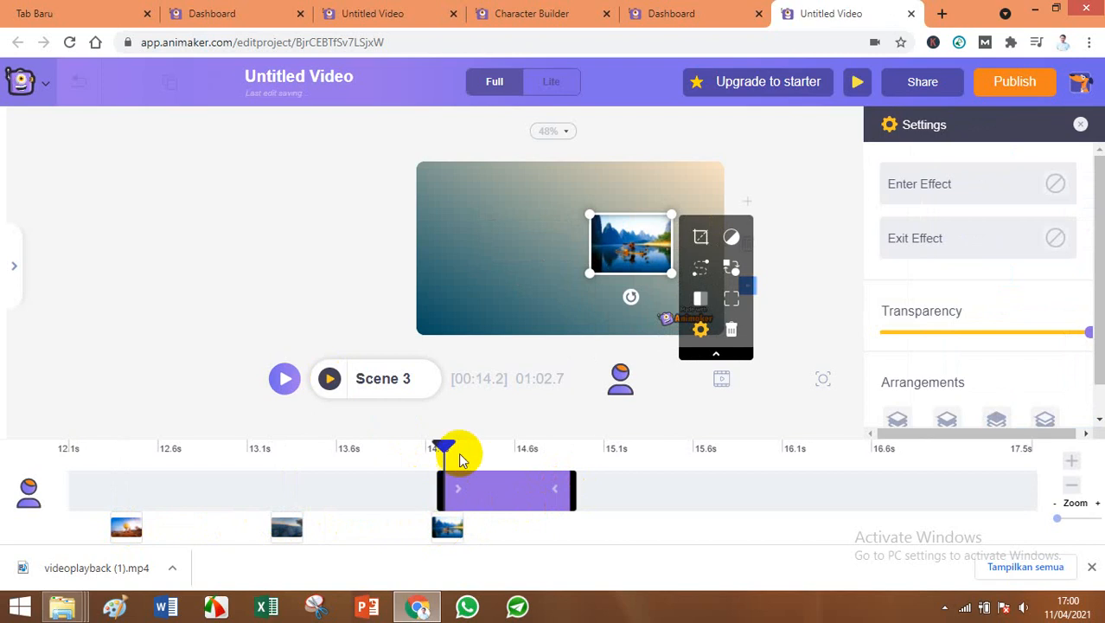
{"action": "left_click_drag", "start_coordinate": [448, 448], "coordinate": [48, 475]}
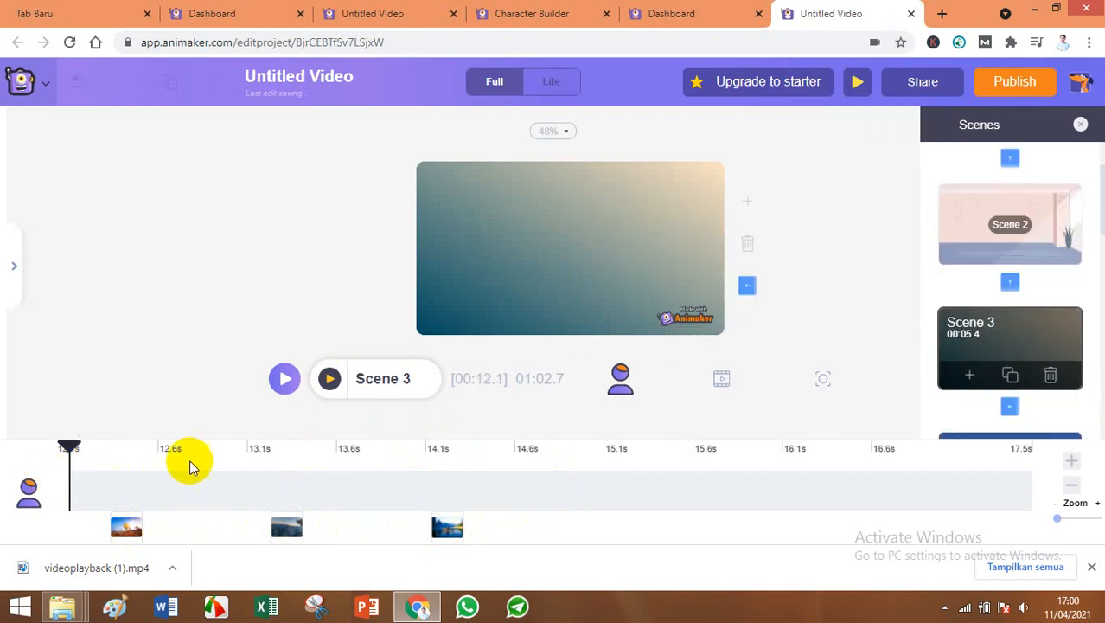
{"action": "left_click", "coordinate": [280, 529]}
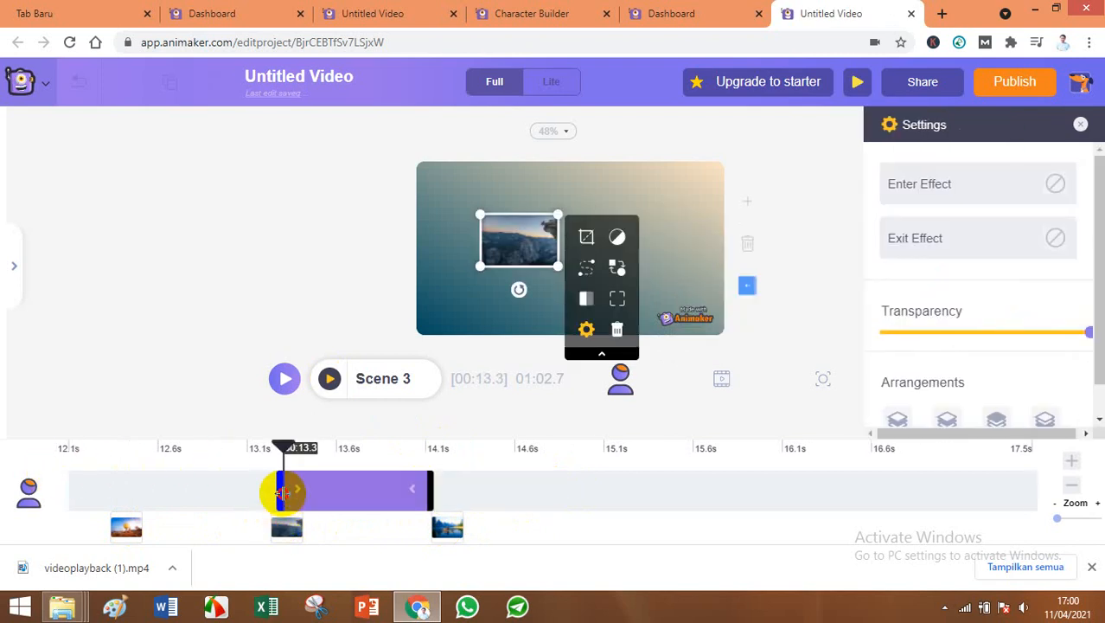
{"action": "left_click_drag", "start_coordinate": [282, 492], "coordinate": [273, 492]}
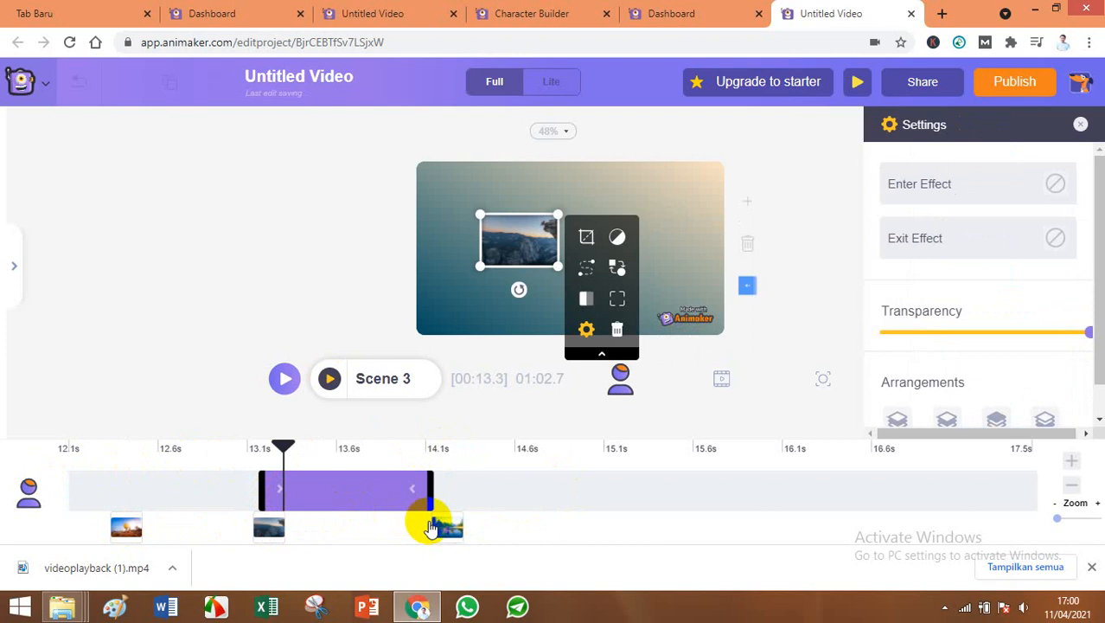
{"action": "left_click", "coordinate": [430, 523]}
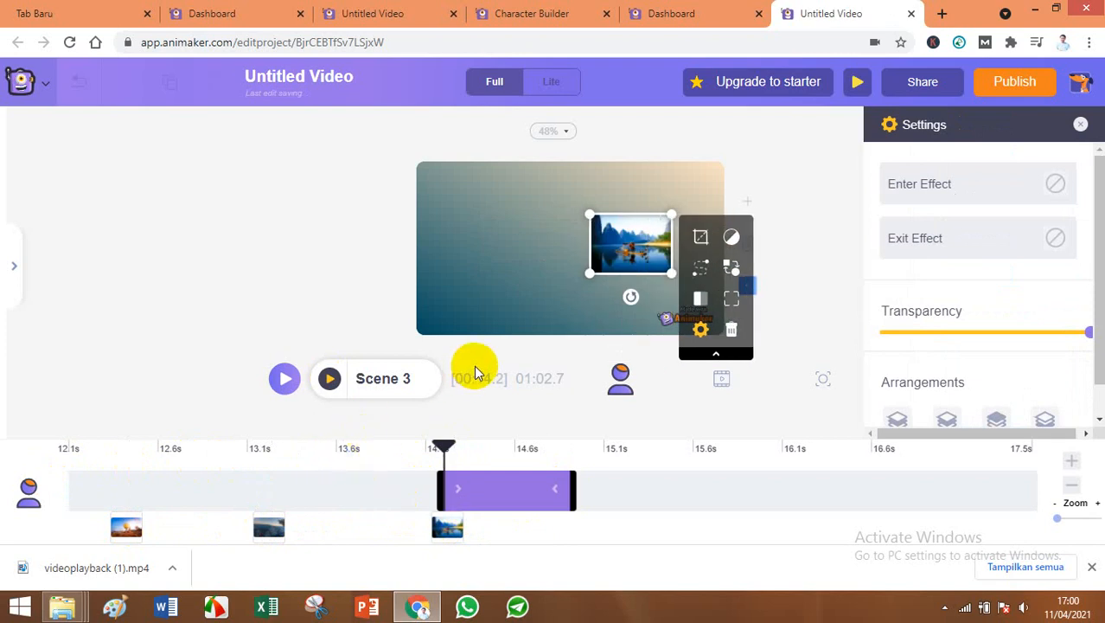
{"action": "left_click_drag", "start_coordinate": [572, 488], "coordinate": [588, 488]}
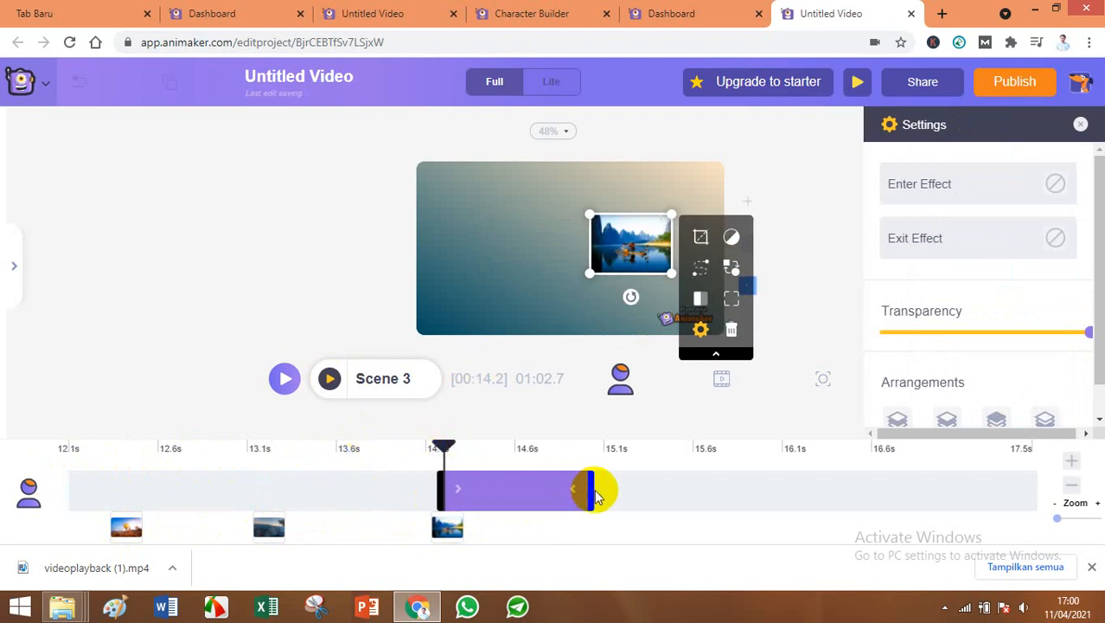
Add a subheading at the balloon photo's 12.4 s start, place it below the photo and open its text for editing.
{"action": "left_click_drag", "start_coordinate": [410, 451], "coordinate": [15, 491]}
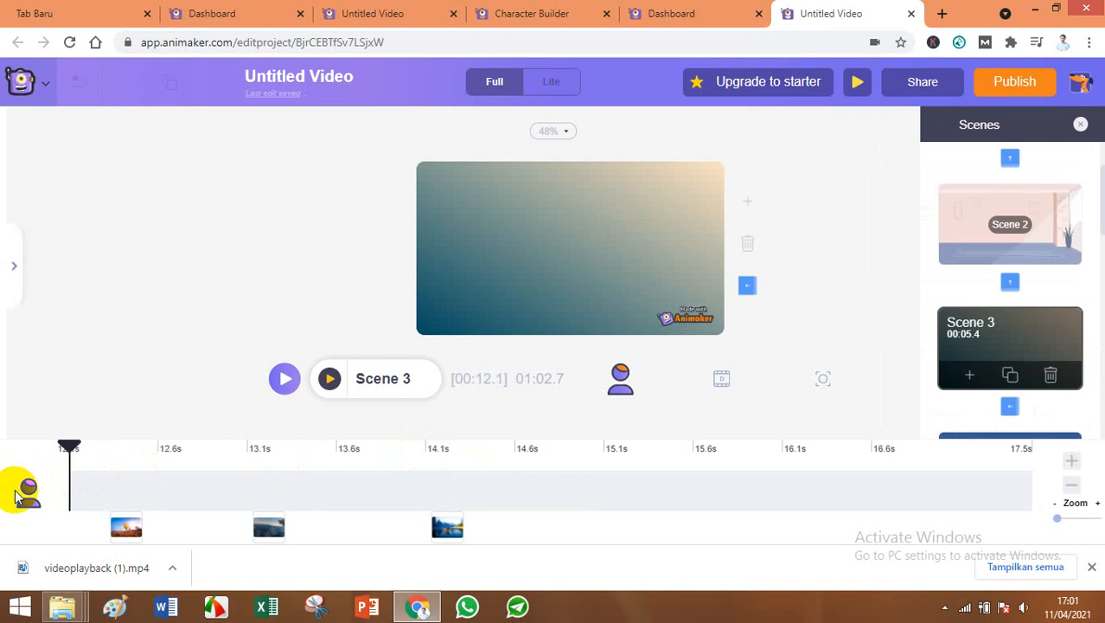
{"action": "left_click", "coordinate": [127, 528]}
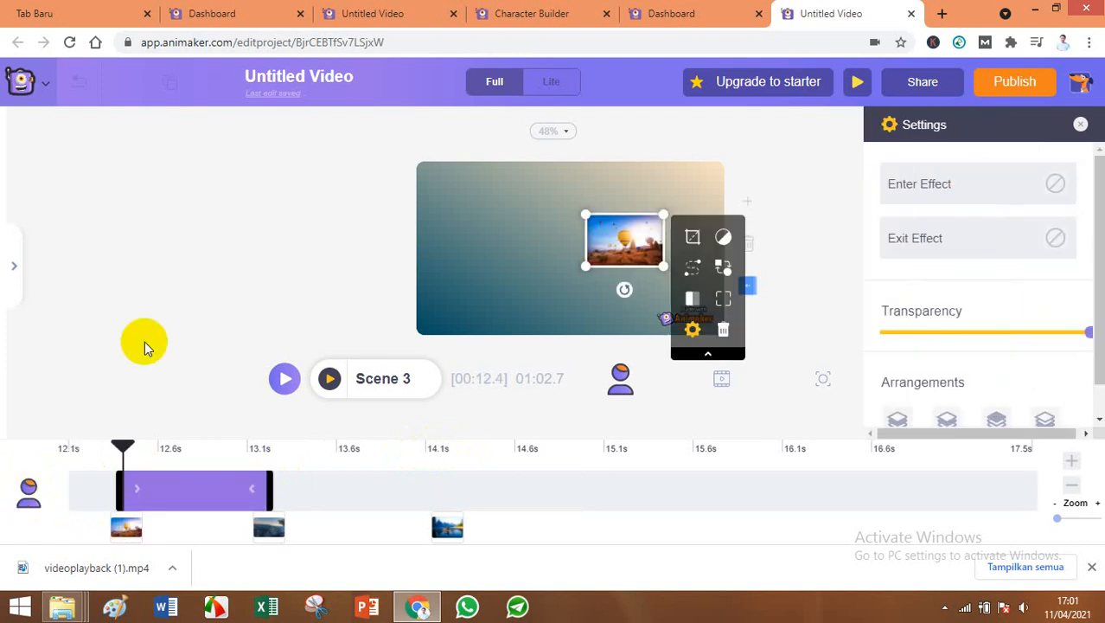
{"action": "left_click", "coordinate": [24, 270]}
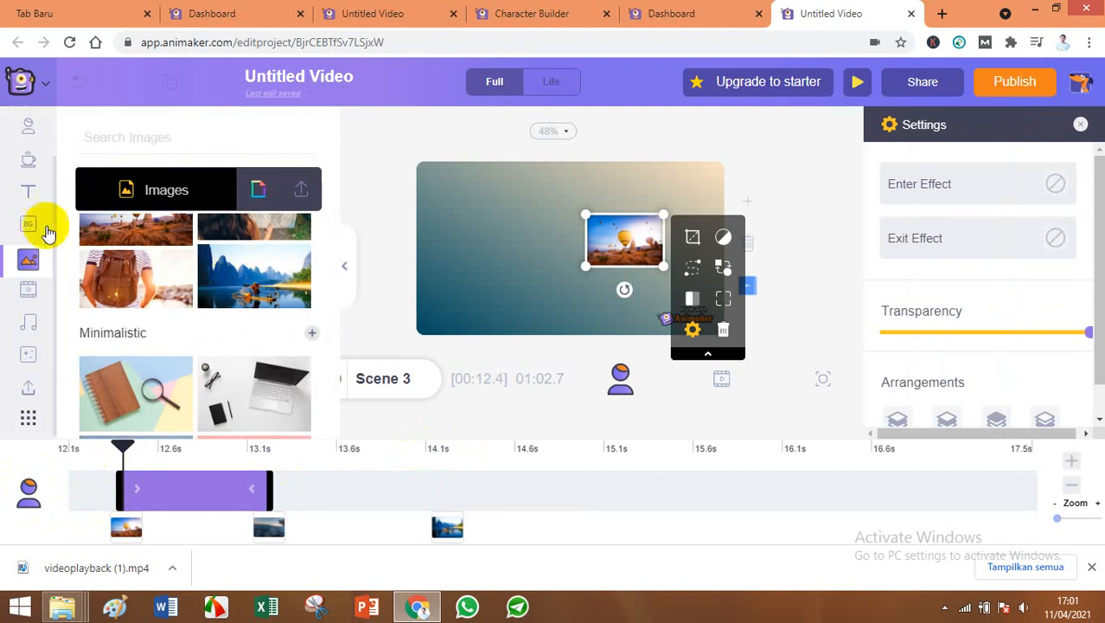
{"action": "left_click", "coordinate": [29, 196]}
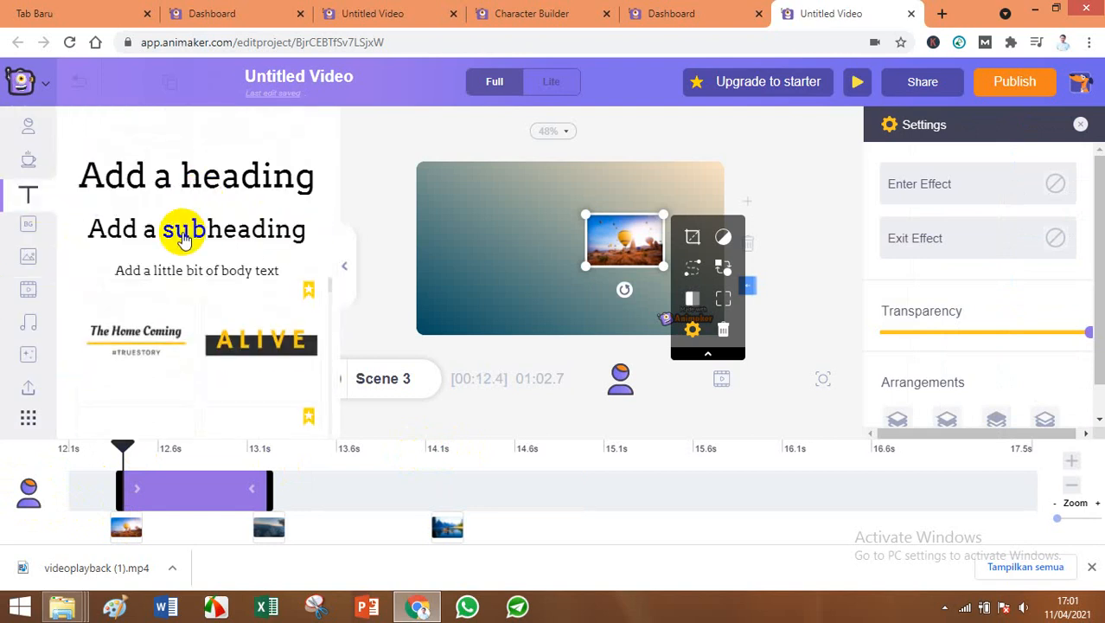
{"action": "left_click", "coordinate": [184, 236]}
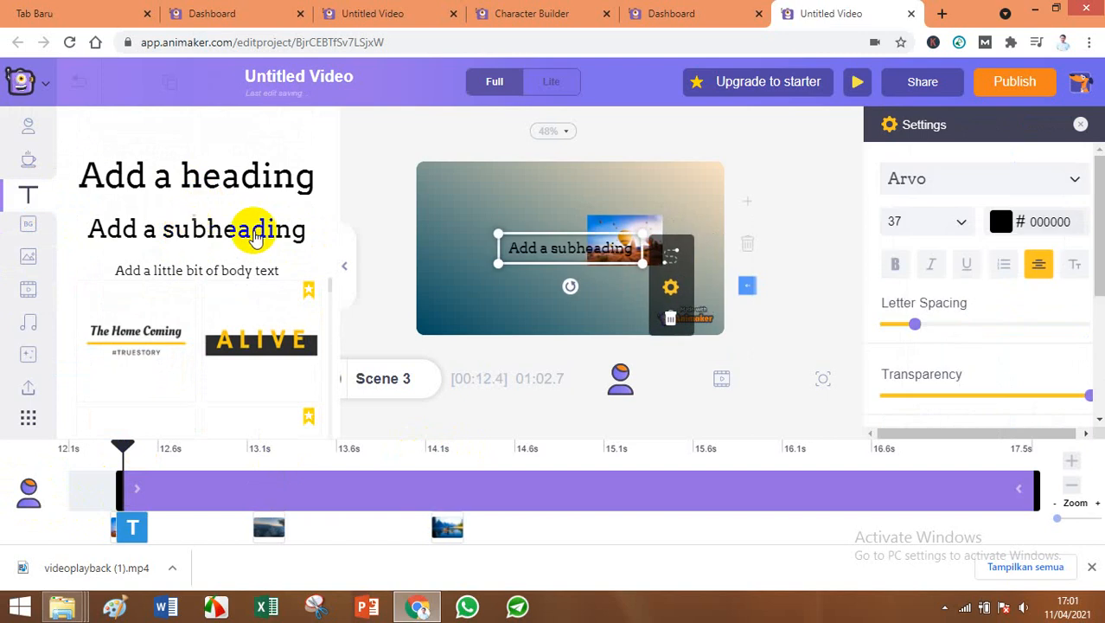
{"action": "left_click_drag", "start_coordinate": [565, 241], "coordinate": [612, 286]}
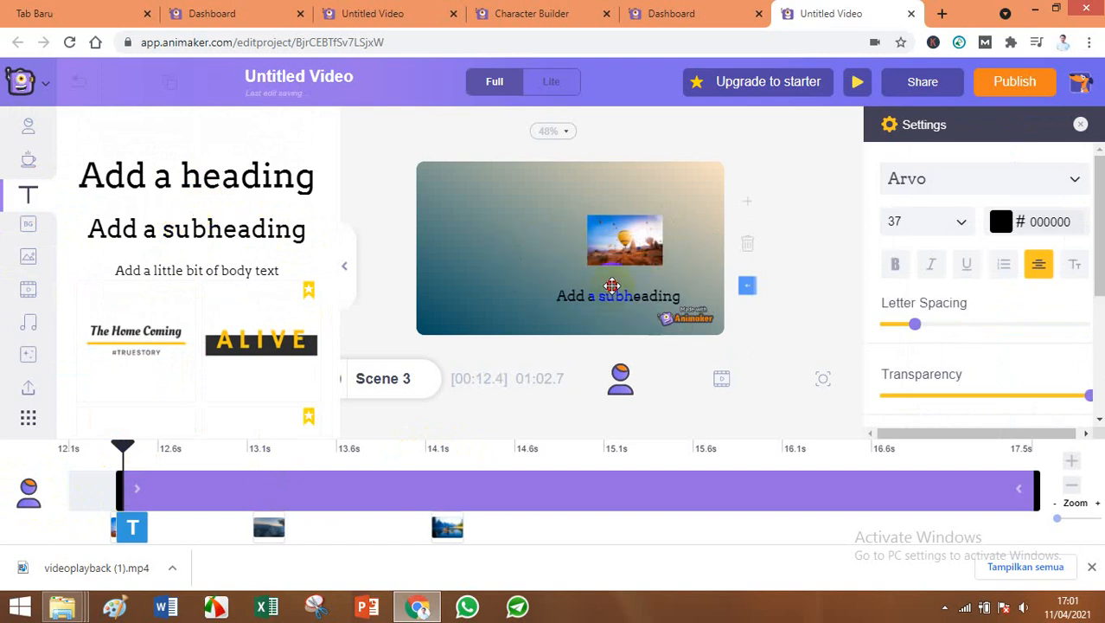
{"action": "double_click", "coordinate": [641, 296]}
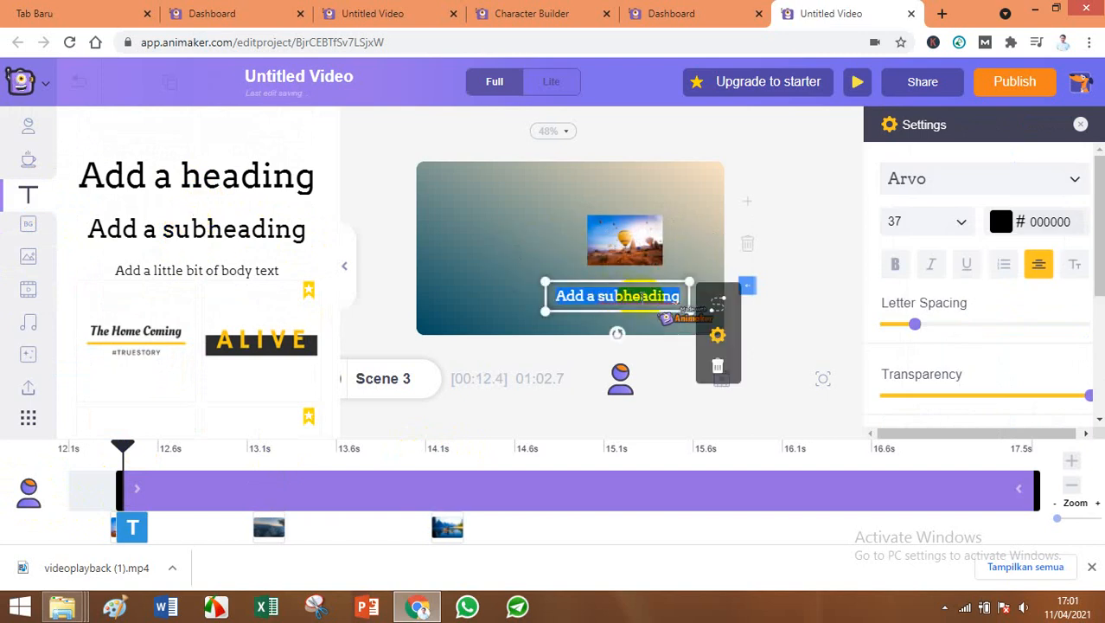
{"action": "type", "text": "Kita"}
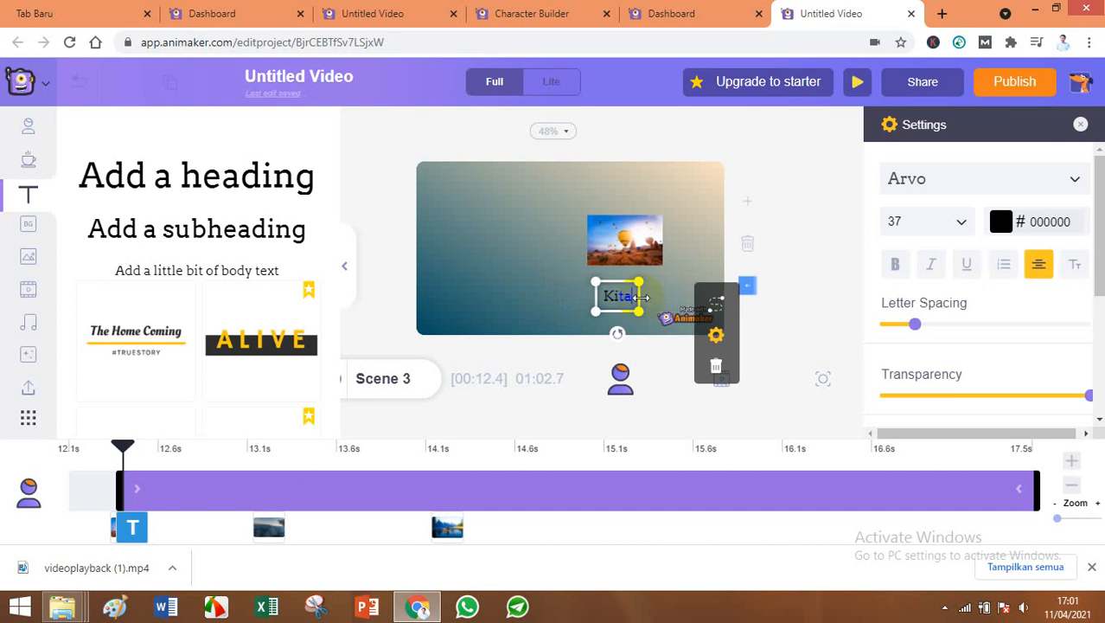
{"action": "type", "text": " Akan Belaja"}
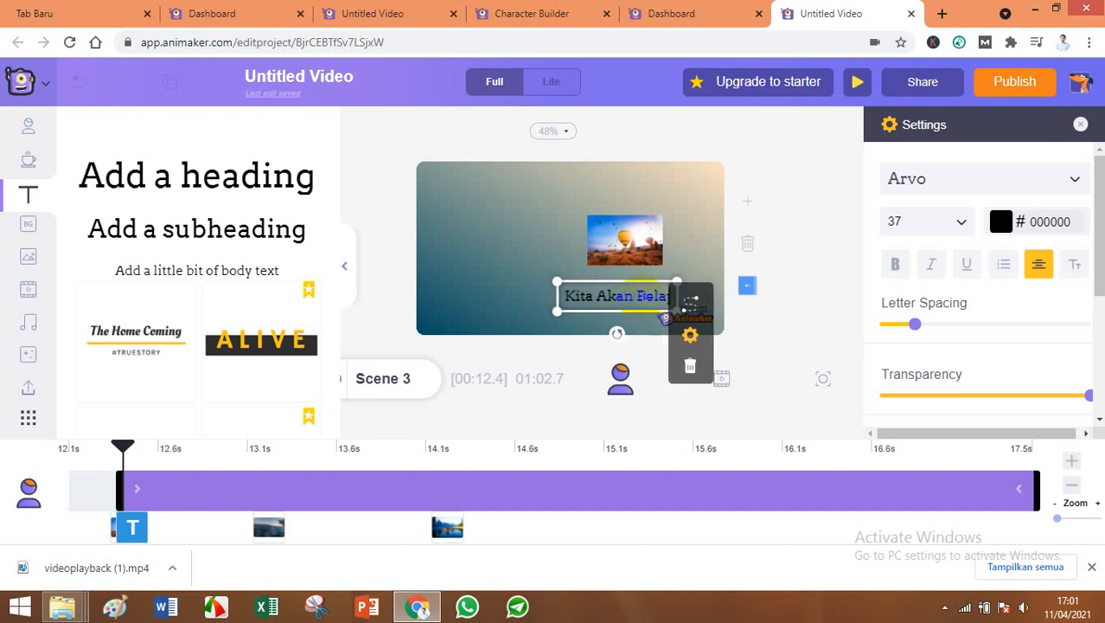
{"action": "key", "text": "BackSpace"}
{"action": "key", "text": "BackSpace"}
{"action": "key", "text": "BackSpace"}
{"action": "key", "text": "BackSpace"}
{"action": "key", "text": "BackSpace"}
{"action": "key", "text": "BackSpace"}
{"action": "key", "text": "BackSpace"}
{"action": "key", "text": "BackSpace"}
{"action": "key", "text": "BackSpace"}
{"action": "key", "text": "BackSpace"}
{"action": "key", "text": "BackSpace"}
{"action": "key", "text": "BackSpace"}
{"action": "key", "text": "BackSpace"}
{"action": "key", "text": "BackSpace"}
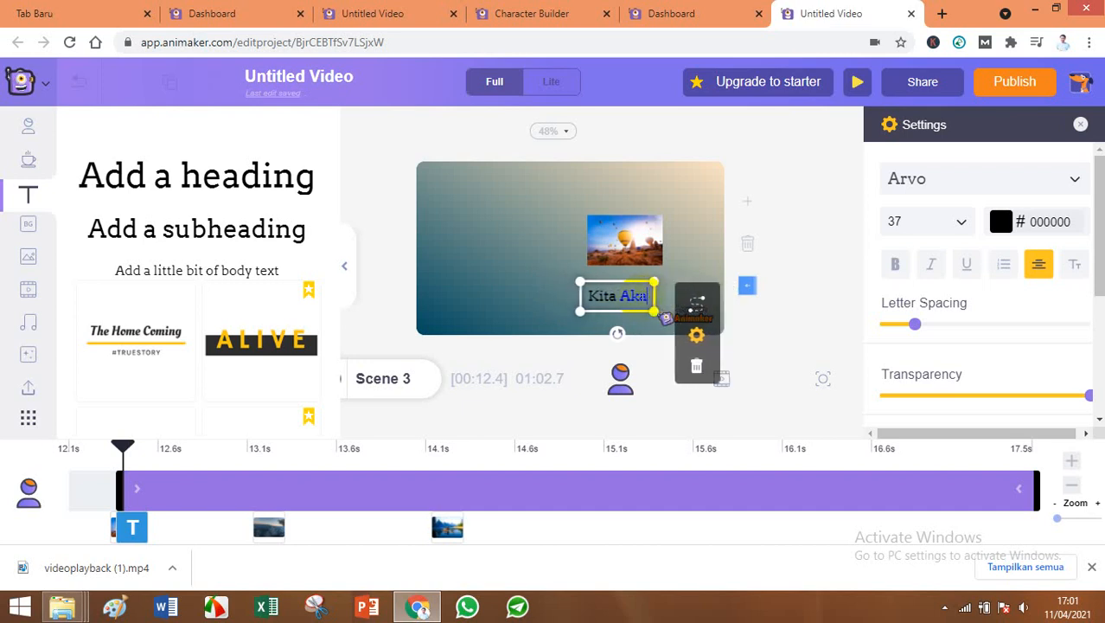
Enter "Belajar dari 0" as the text below the balloon photo and make it end at about 13.1 s.
{"action": "type", "text": "B"}
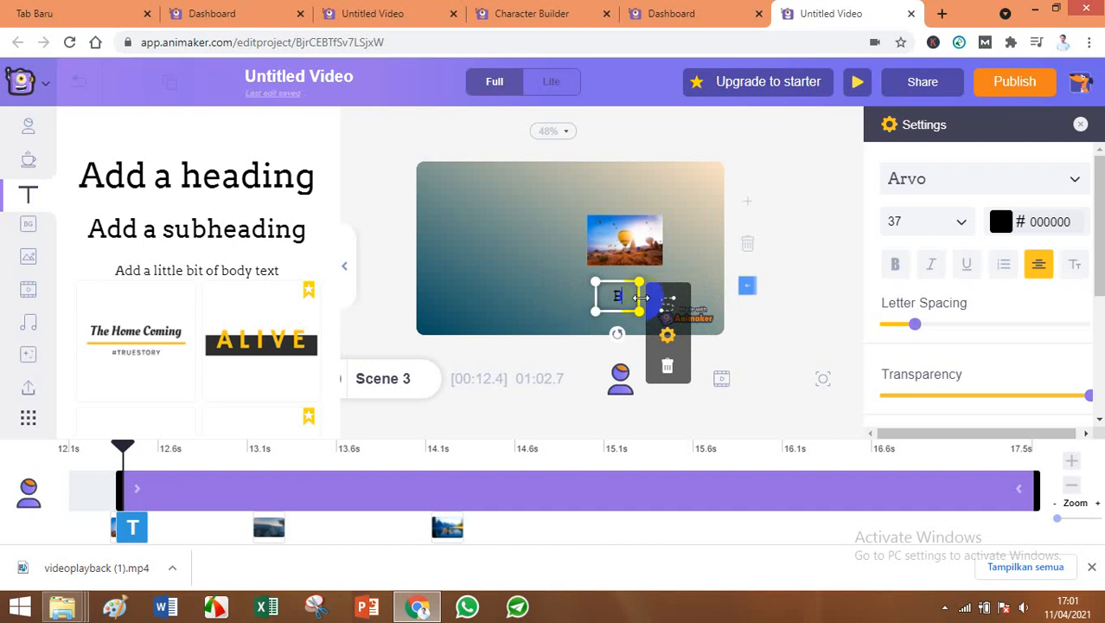
{"action": "type", "text": "elajar dari"}
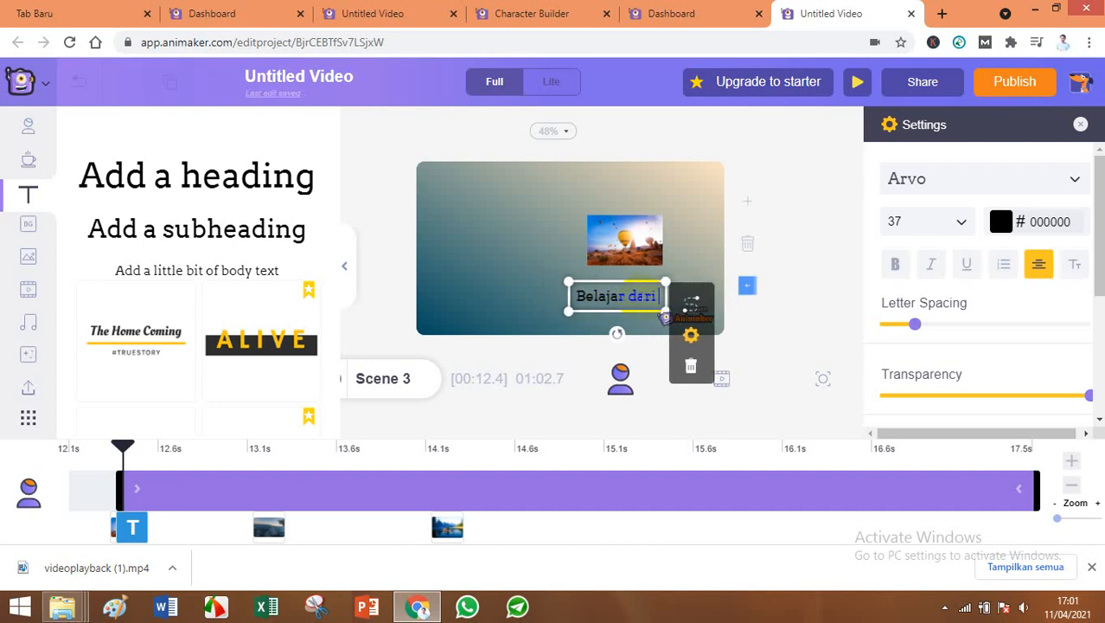
{"action": "type", "text": " 0"}
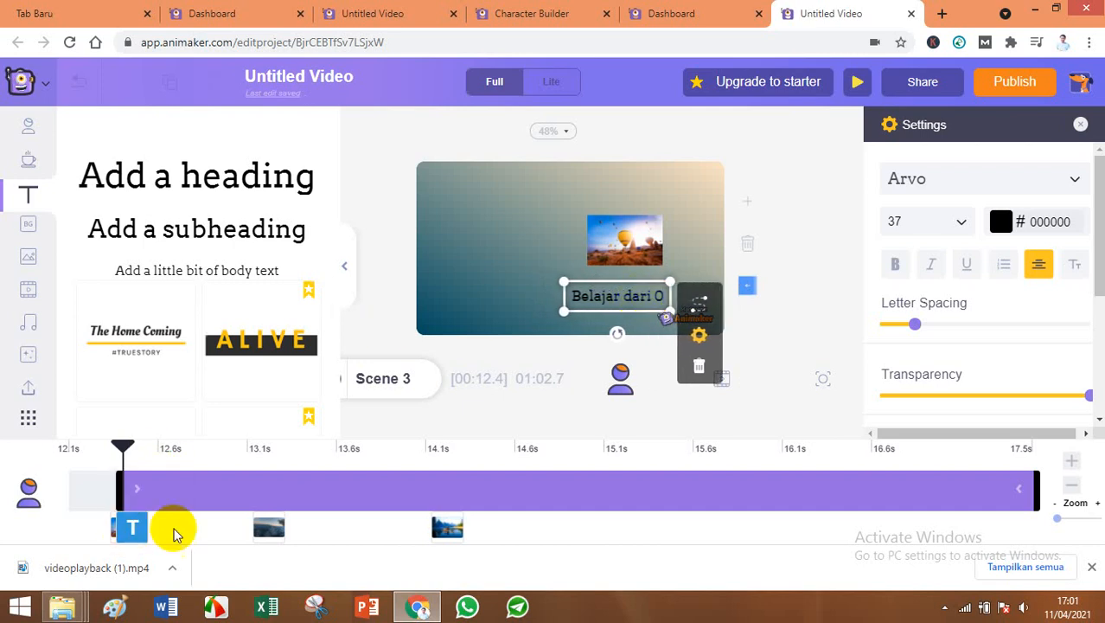
{"action": "mouse_move", "coordinate": [136, 527]}
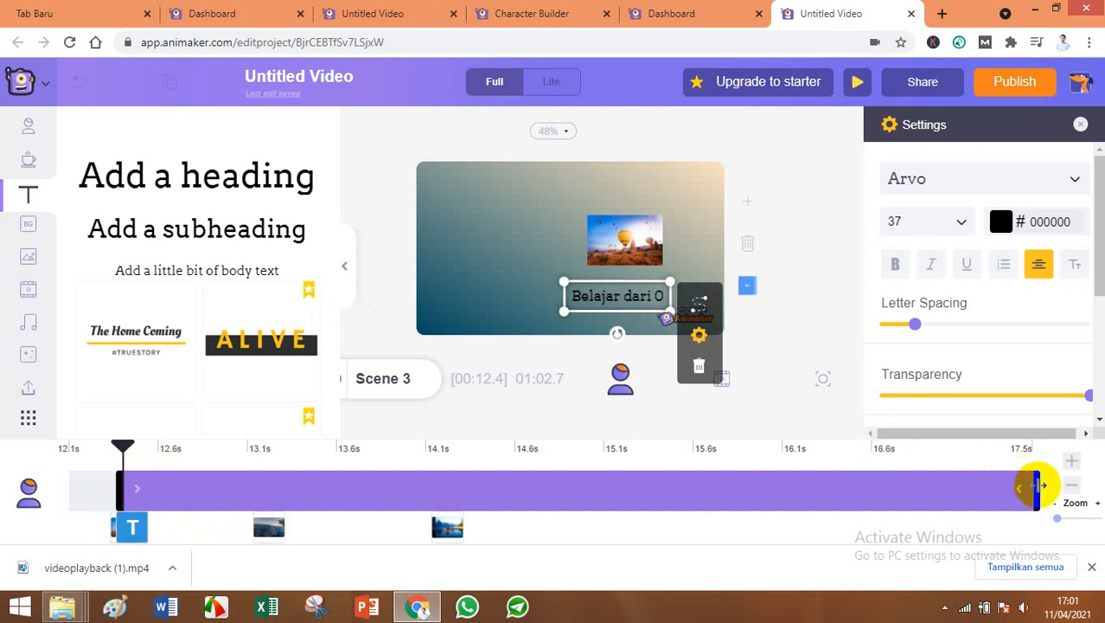
{"action": "left_click_drag", "start_coordinate": [1038, 486], "coordinate": [238, 525]}
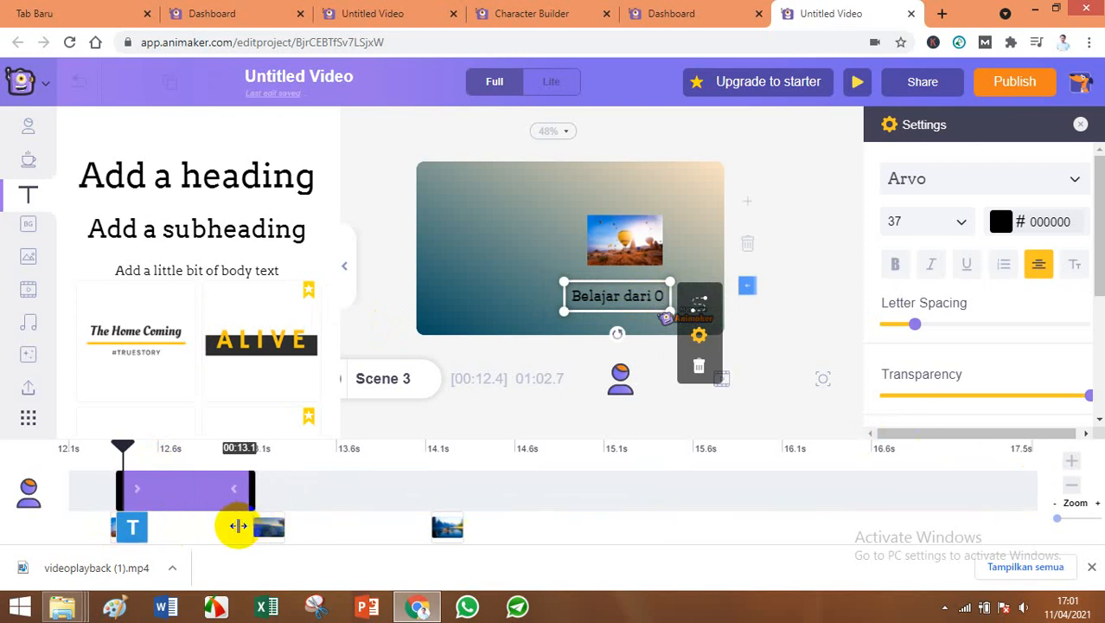
Preview scene 3 from its beginning to check the timing of the balloon photo's text.
{"action": "left_click_drag", "start_coordinate": [123, 450], "coordinate": [82, 454]}
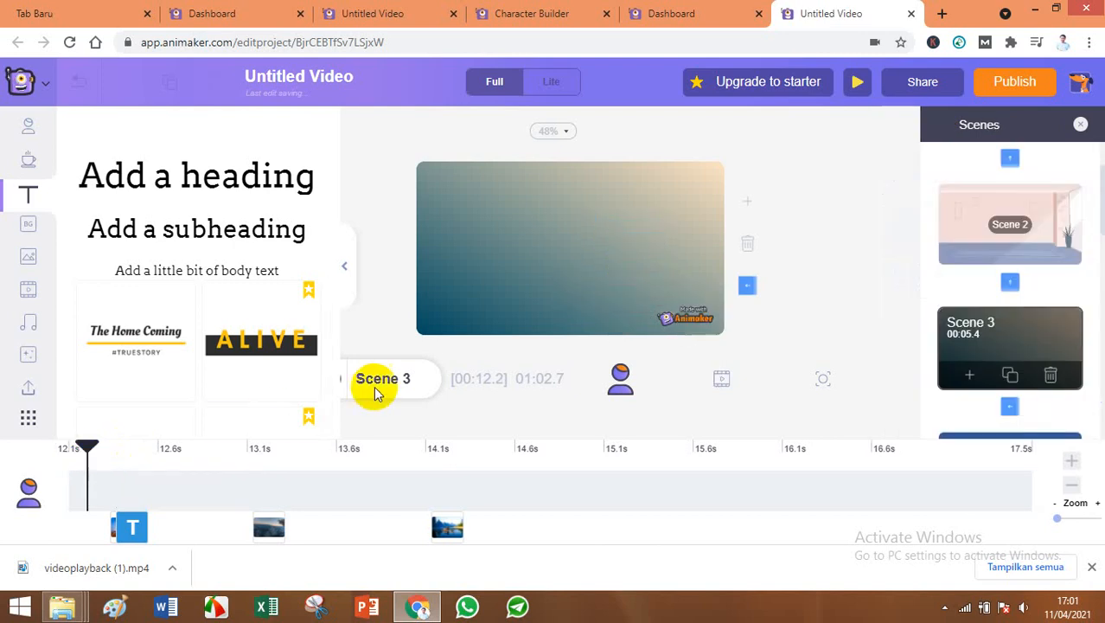
{"action": "left_click", "coordinate": [344, 268]}
{"action": "left_click", "coordinate": [330, 379]}
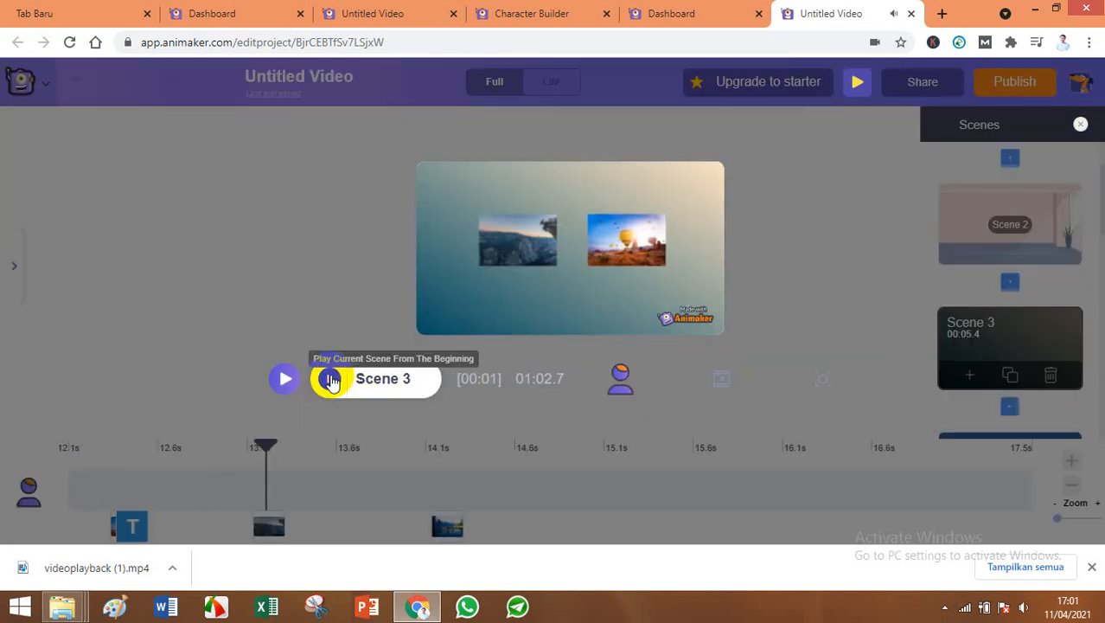
{"action": "left_click", "coordinate": [330, 378]}
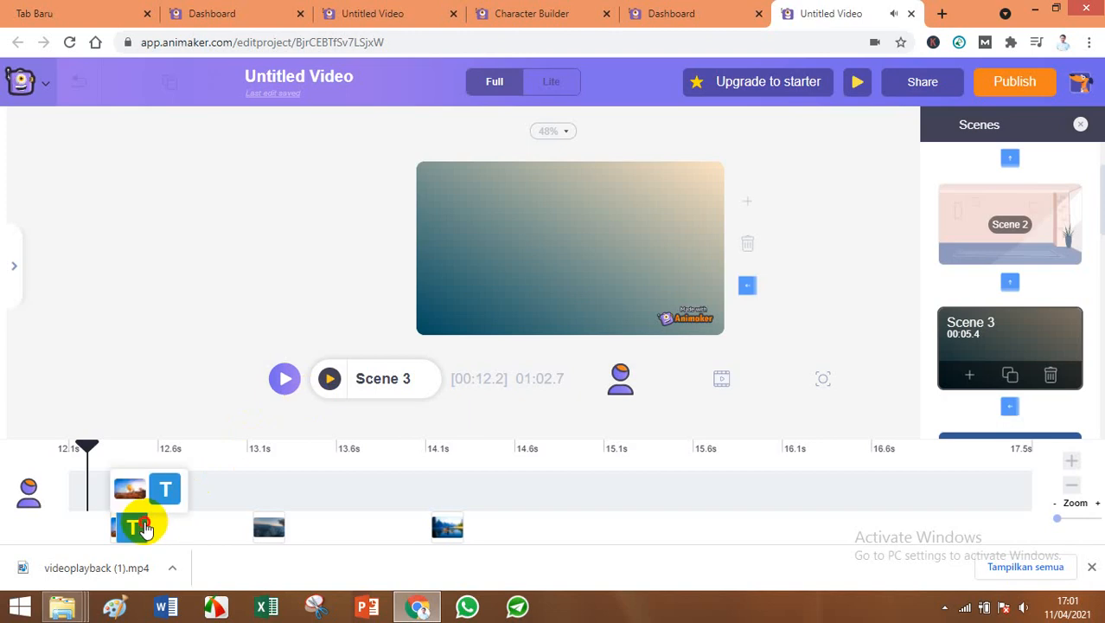
Add a subheading at the cliff photo's 13.2 s start and place it below that photo.
{"action": "mouse_move", "coordinate": [134, 529]}
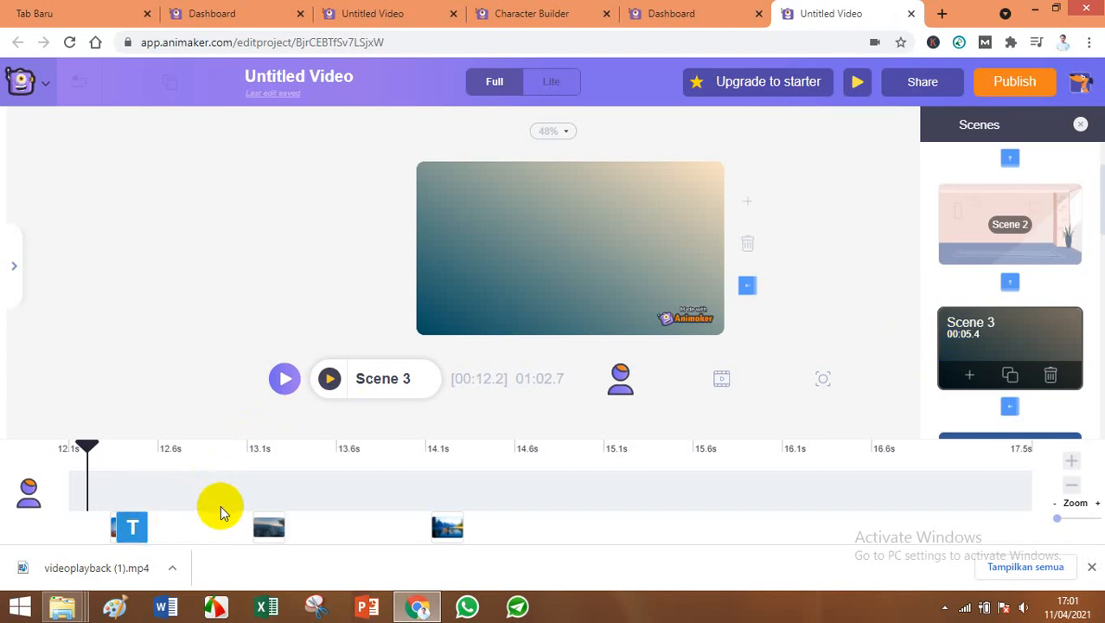
{"action": "left_click", "coordinate": [269, 527]}
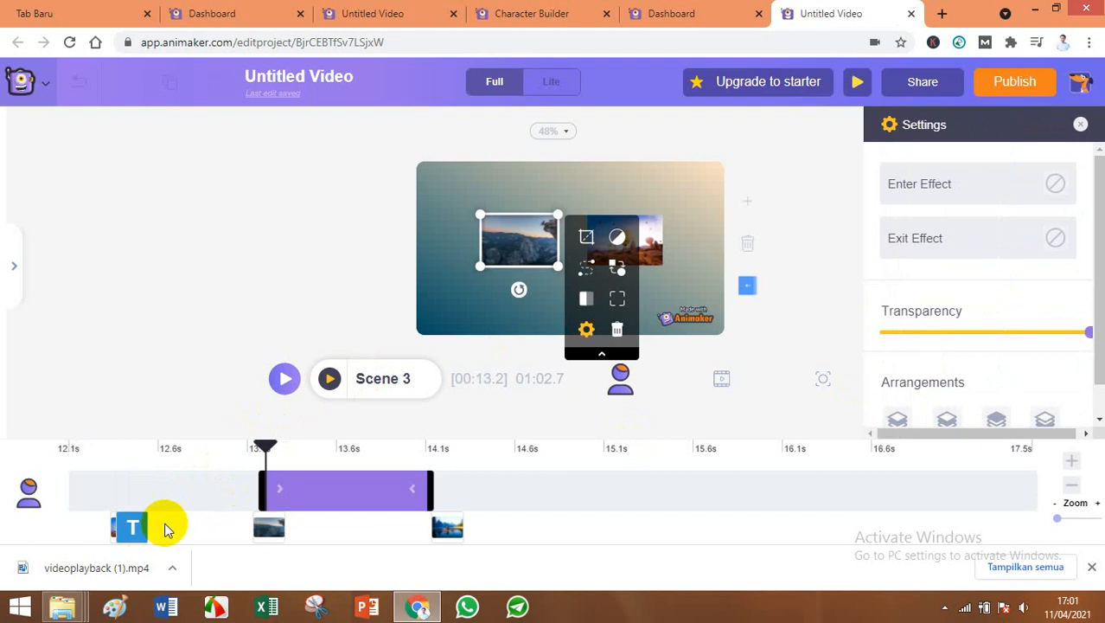
{"action": "mouse_move", "coordinate": [137, 534]}
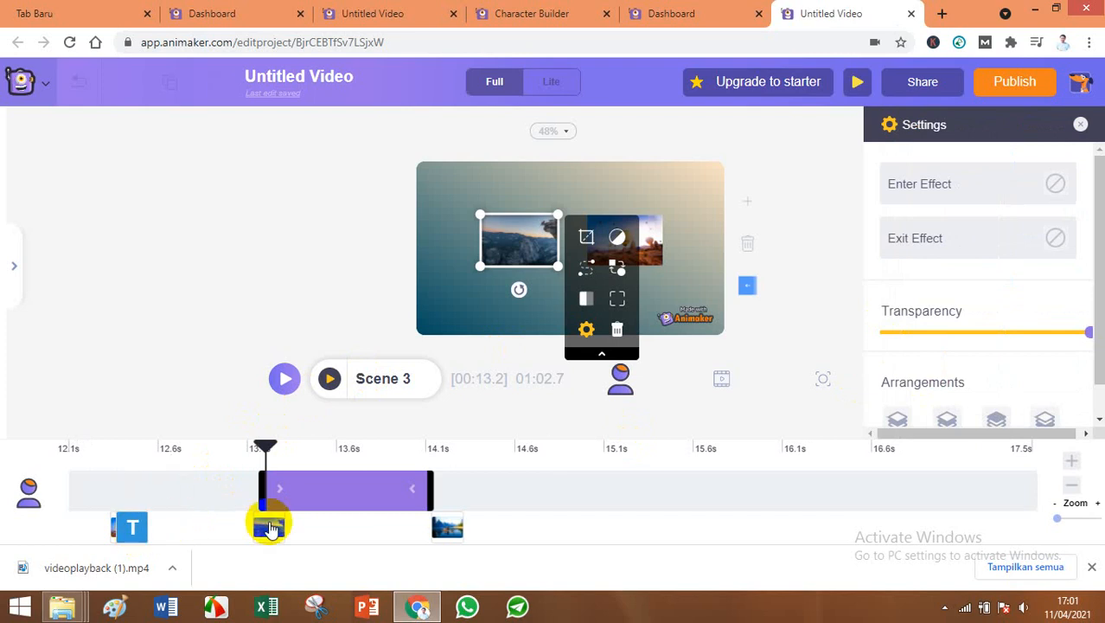
{"action": "left_click", "coordinate": [24, 275]}
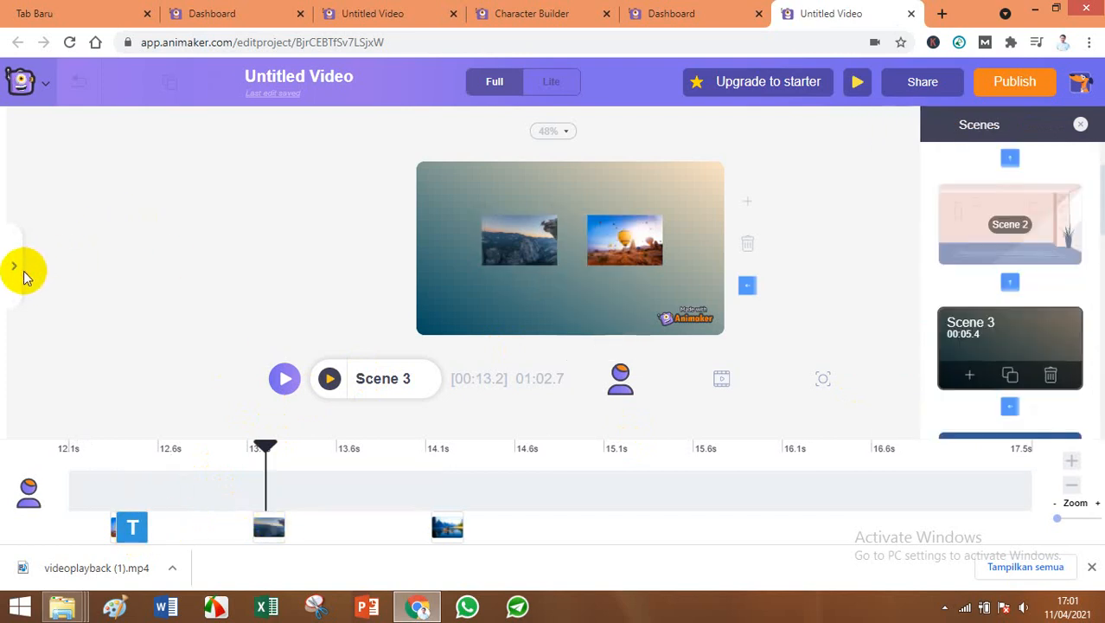
{"action": "left_click", "coordinate": [19, 276]}
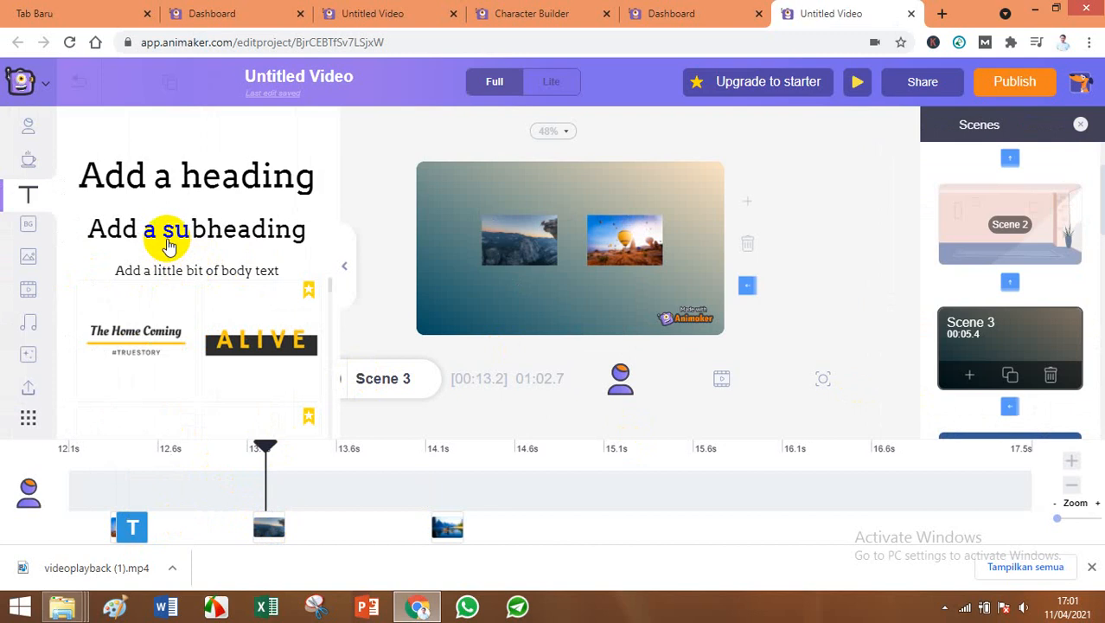
{"action": "left_click_drag", "start_coordinate": [165, 232], "coordinate": [543, 299]}
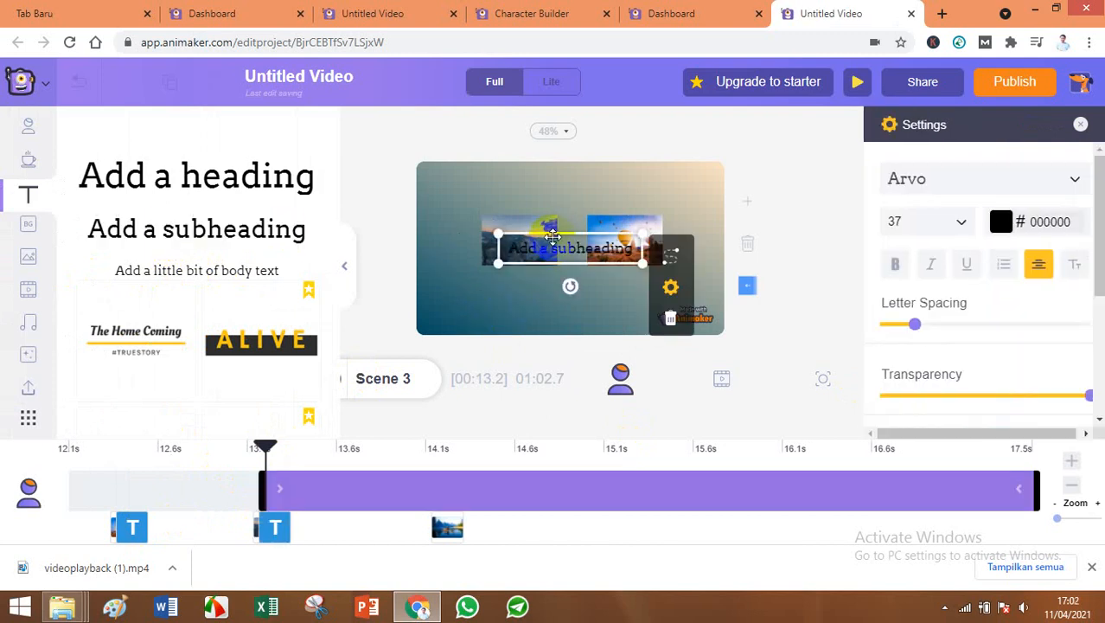
{"action": "left_click_drag", "start_coordinate": [554, 236], "coordinate": [499, 290]}
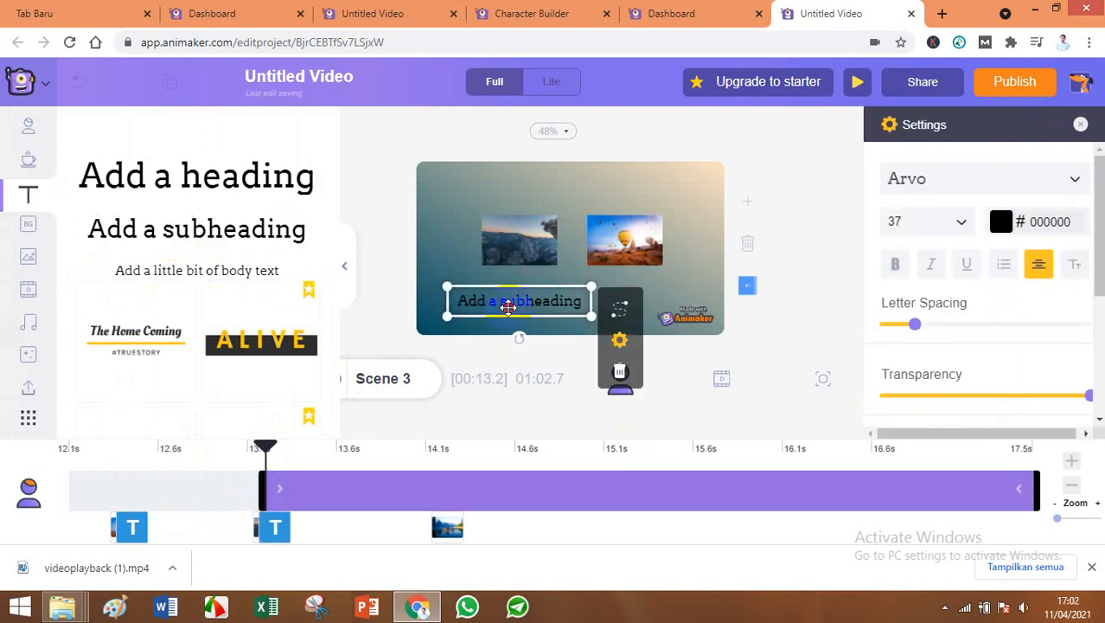
Replace the placeholder text below the cliff photo with "Belajar Sampai Bisa" and make it end at about 14.1 s.
{"action": "double_click", "coordinate": [508, 303]}
{"action": "type", "text": "Belaja"}
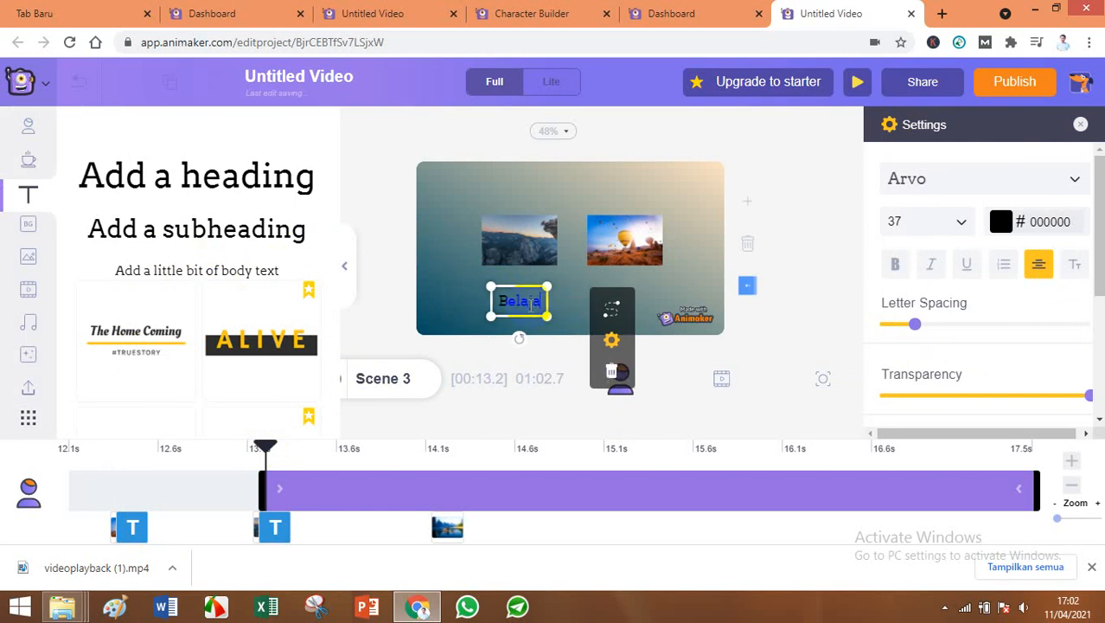
{"action": "type", "text": "r Sampai Bisa"}
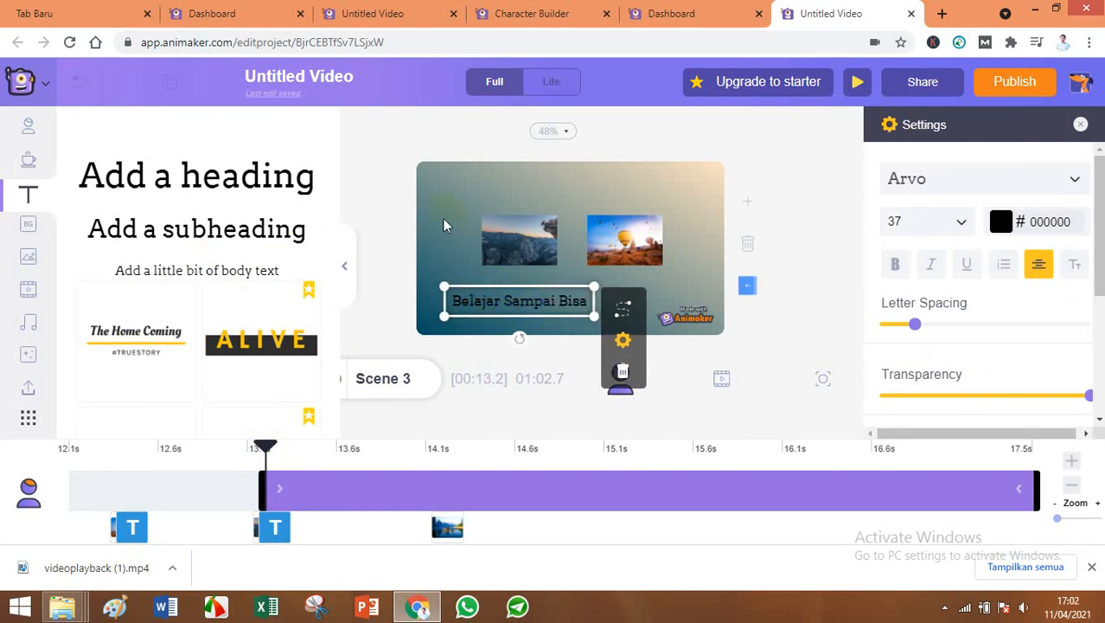
{"action": "left_click", "coordinate": [492, 278]}
{"action": "left_click", "coordinate": [506, 300]}
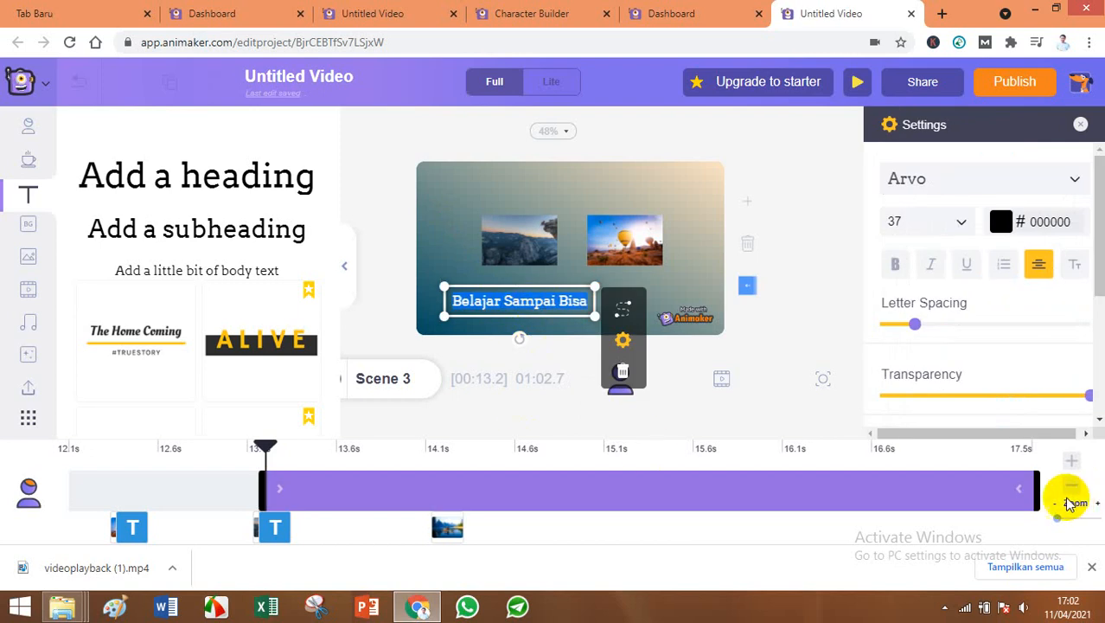
{"action": "left_click_drag", "start_coordinate": [1035, 487], "coordinate": [409, 517]}
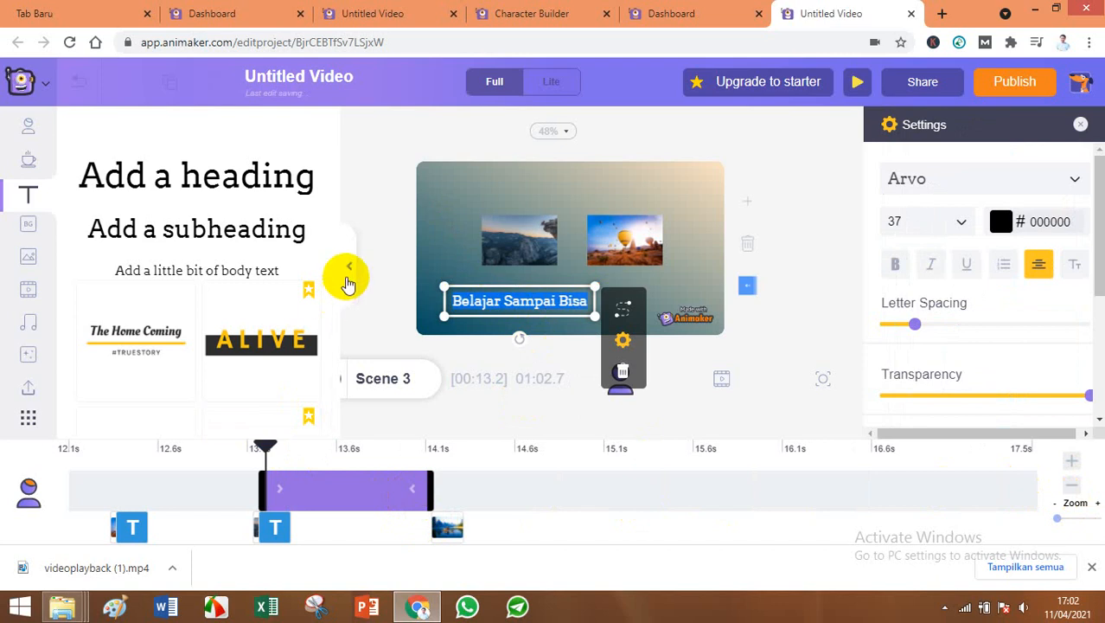
Preview scene 3 from its beginning to check both texts appearing with their photos.
{"action": "left_click", "coordinate": [346, 284]}
{"action": "left_click_drag", "start_coordinate": [265, 448], "coordinate": [69, 448]}
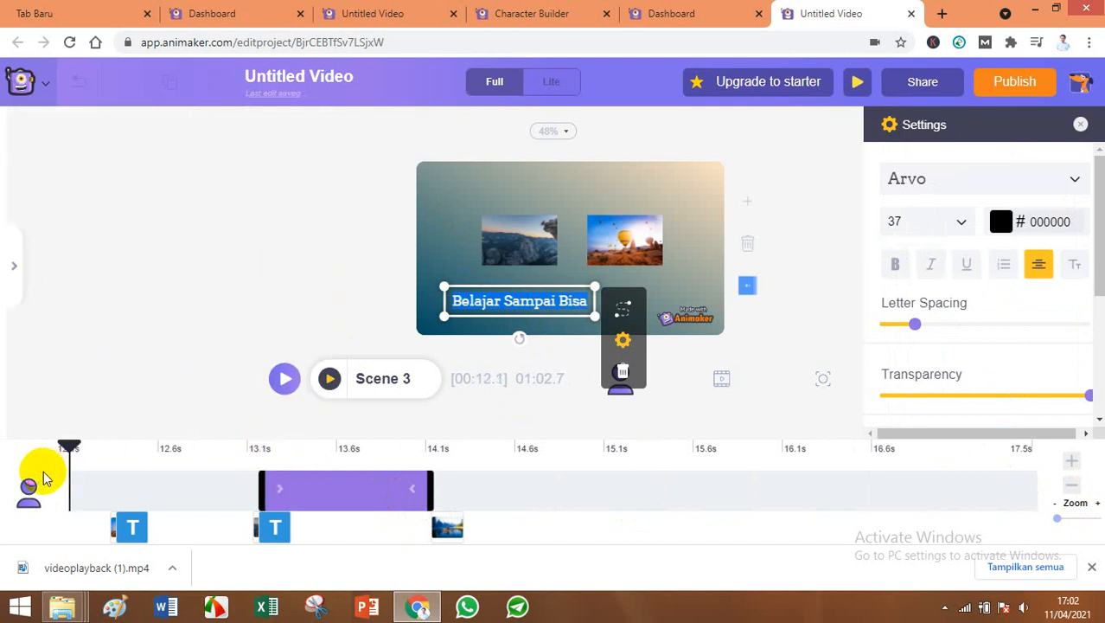
{"action": "left_click", "coordinate": [328, 380]}
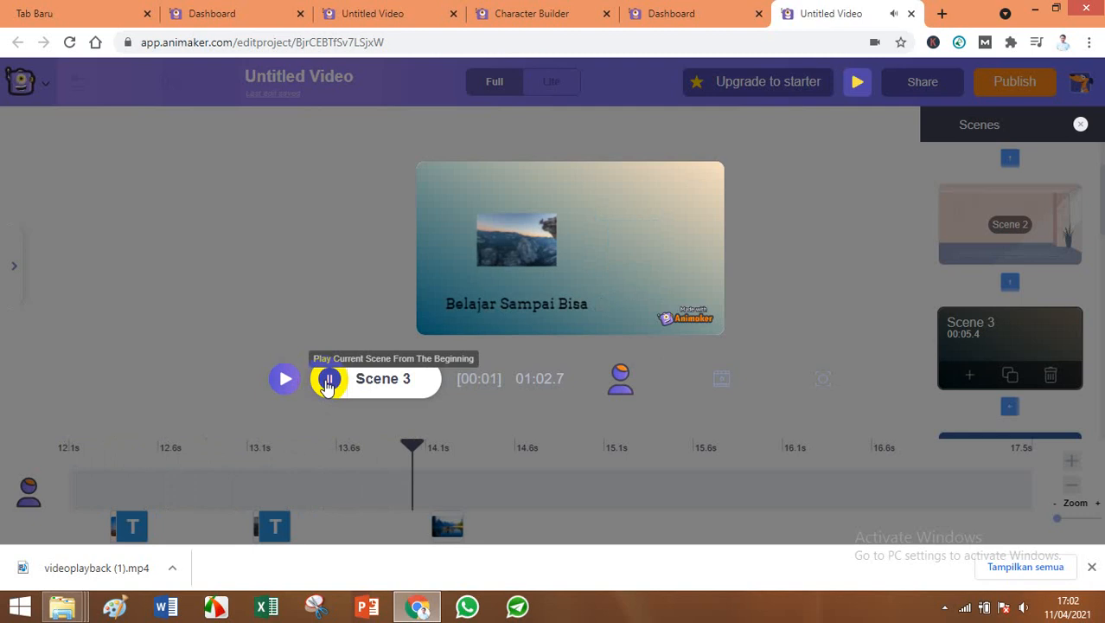
{"action": "left_click", "coordinate": [329, 380]}
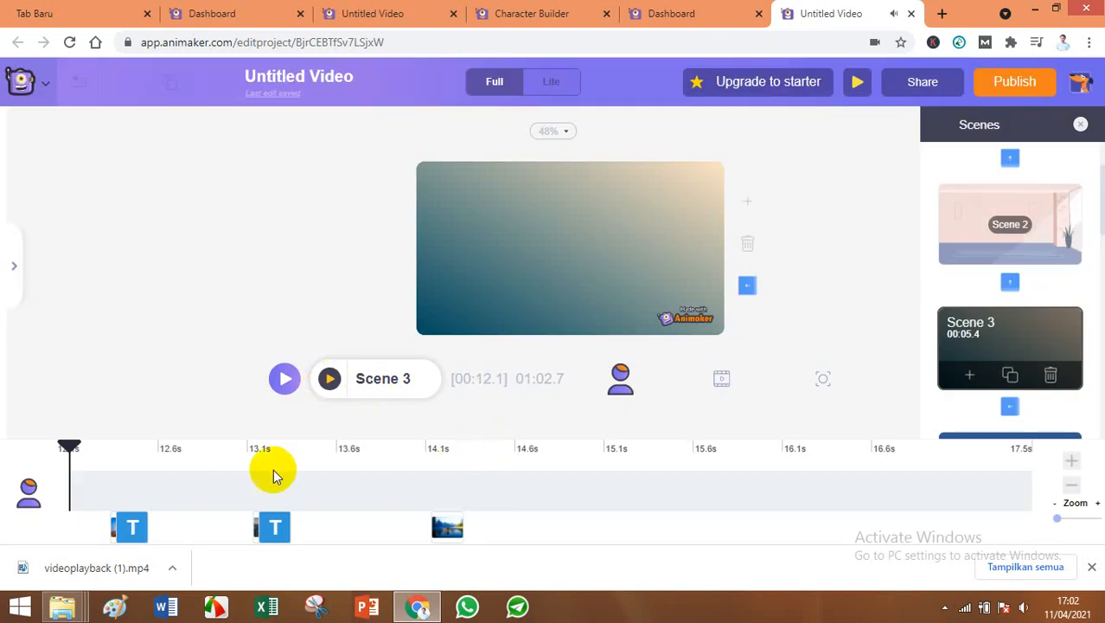
Add a subheading to scene 3 starting at 14.2 s, when the lake photo is on screen.
{"action": "left_click_drag", "start_coordinate": [71, 449], "coordinate": [433, 473]}
{"action": "left_click", "coordinate": [449, 531]}
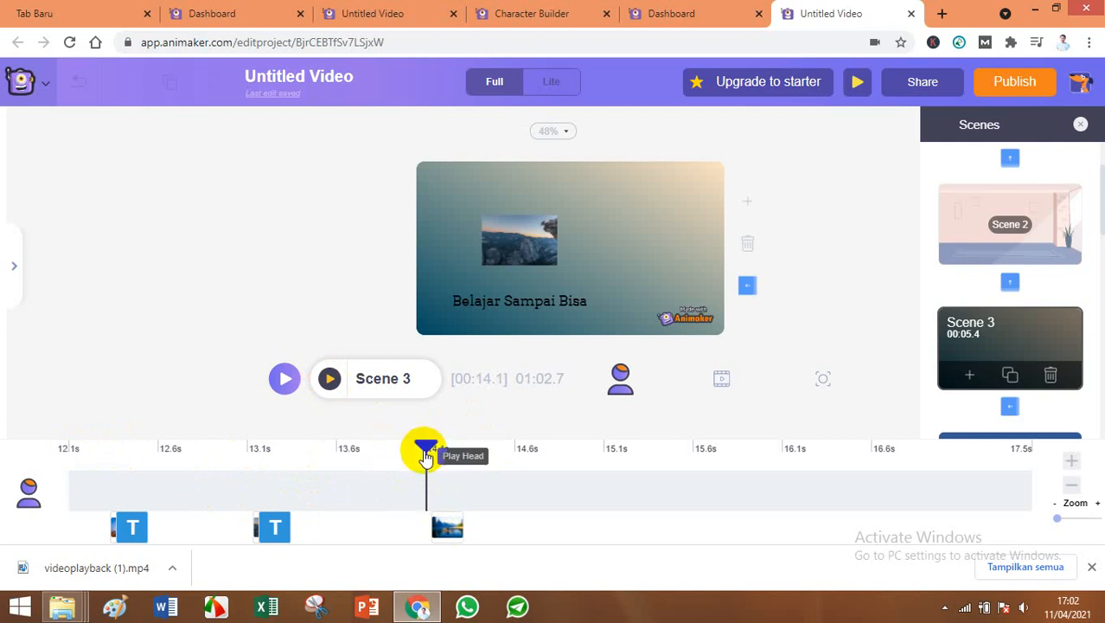
{"action": "left_click", "coordinate": [15, 270]}
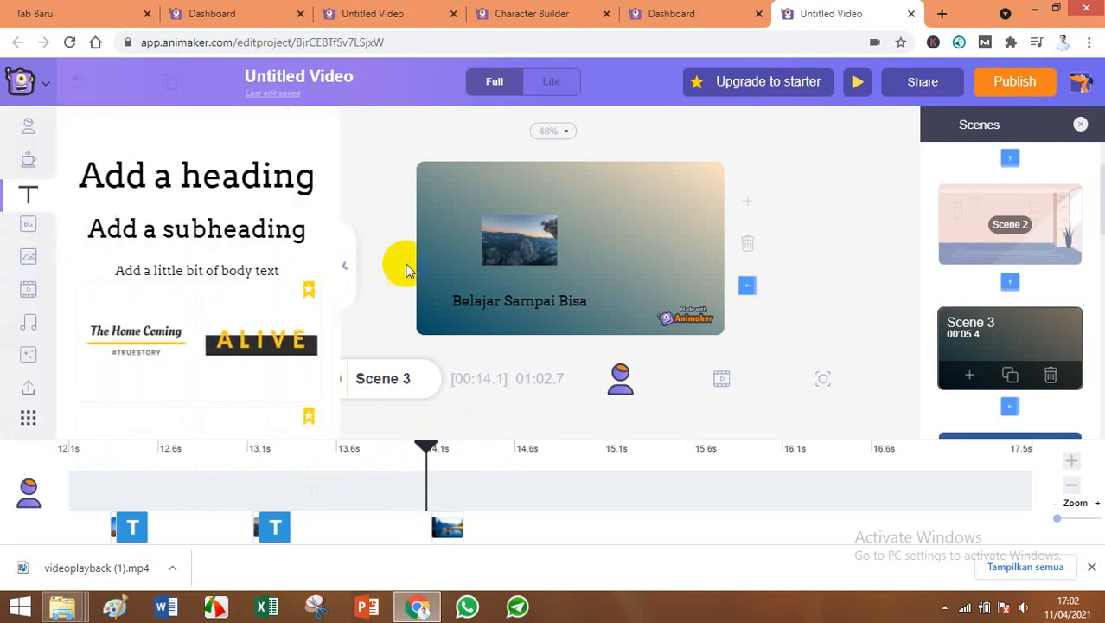
{"action": "left_click_drag", "start_coordinate": [192, 229], "coordinate": [153, 230]}
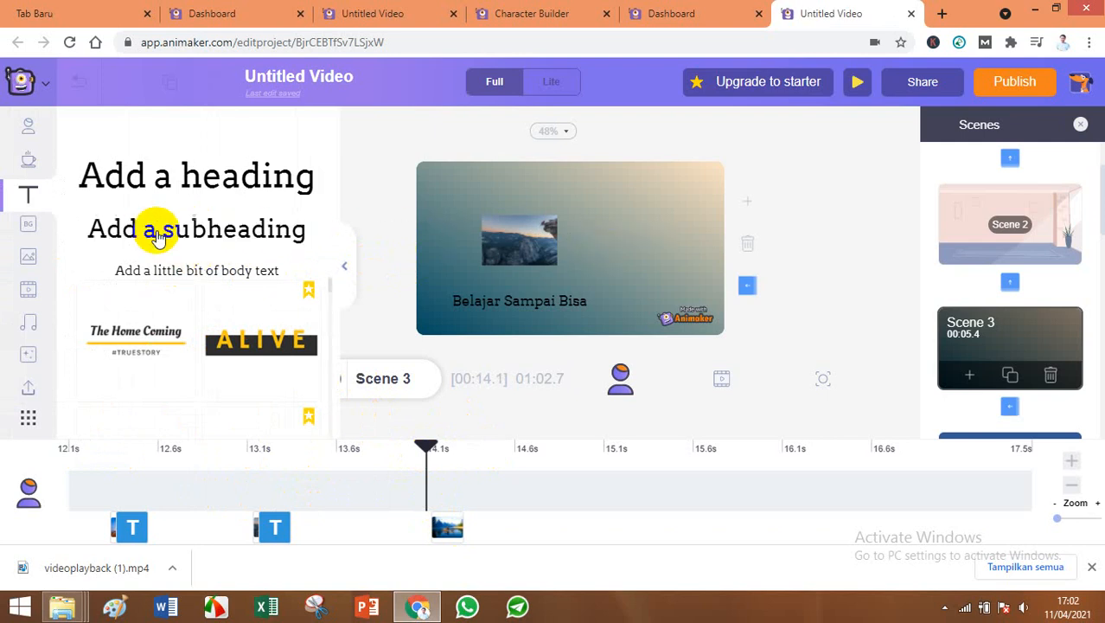
{"action": "double_click", "coordinate": [525, 300]}
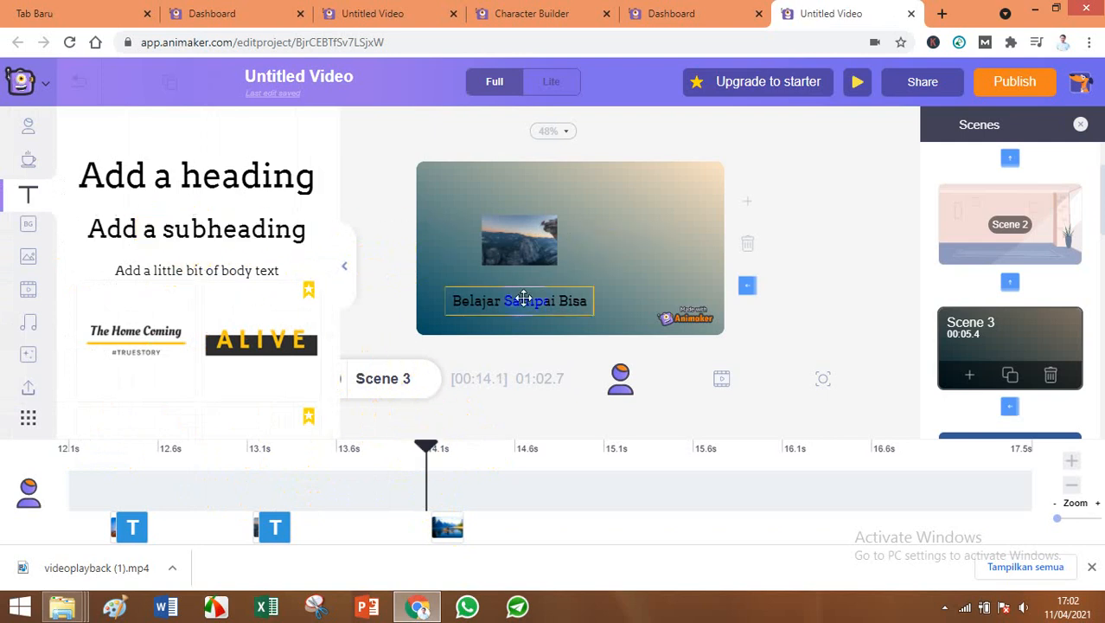
{"action": "left_click", "coordinate": [427, 445]}
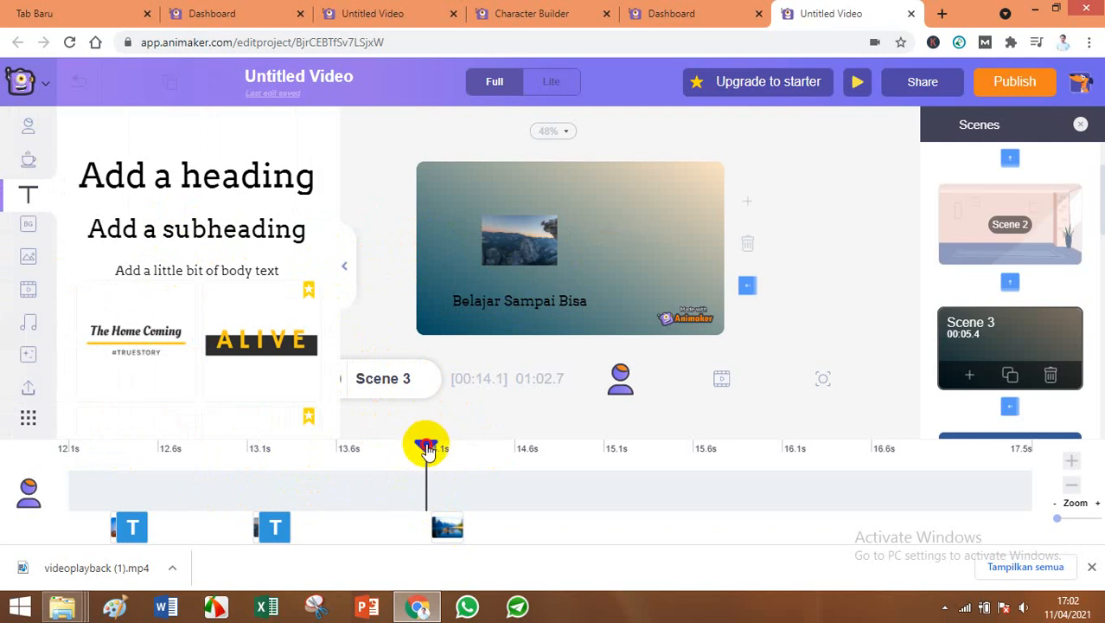
{"action": "left_click_drag", "start_coordinate": [427, 447], "coordinate": [447, 448]}
{"action": "left_click_drag", "start_coordinate": [296, 237], "coordinate": [608, 318]}
Replace the new subheading's placeholder with "Belajar Dimanapun" and place the text below the lake photo.
{"action": "double_click", "coordinate": [563, 248]}
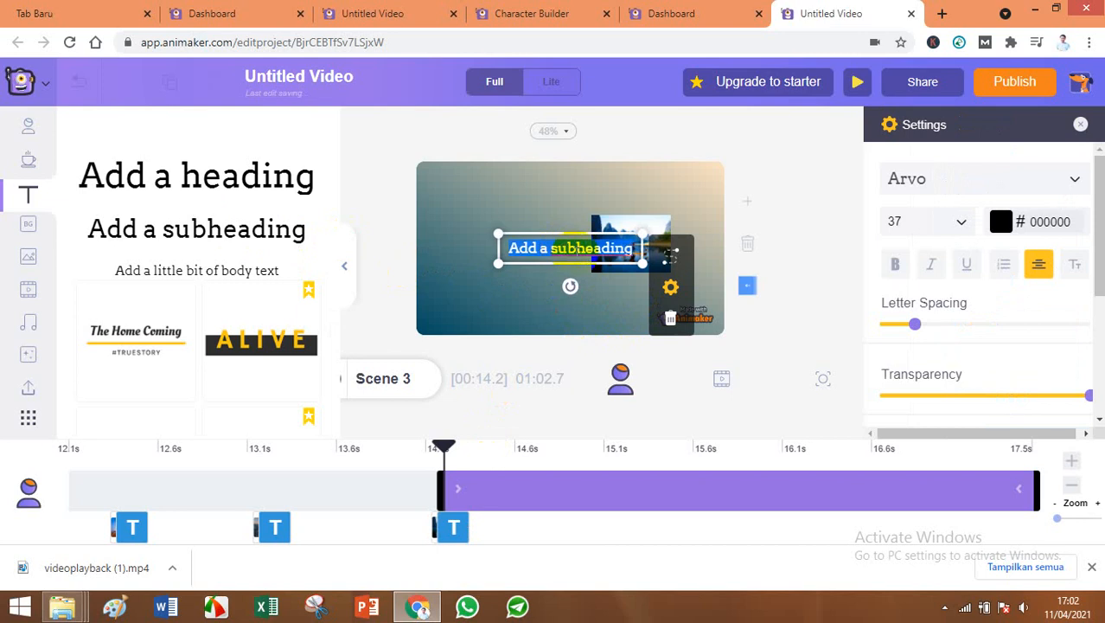
{"action": "type", "text": "Belajar"}
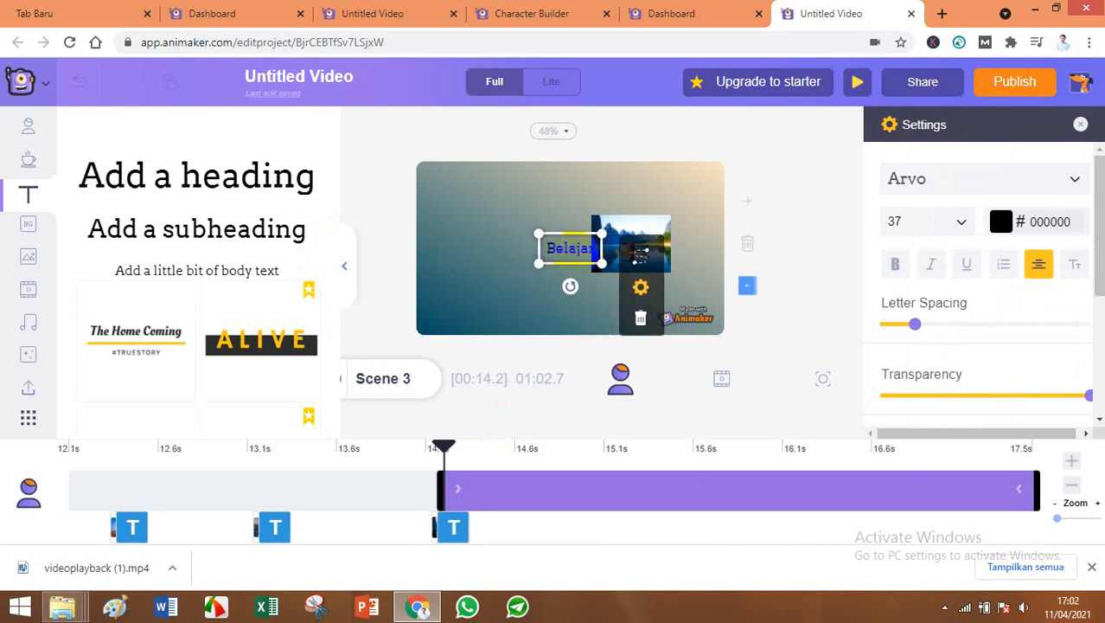
{"action": "type", "text": " Dimanapun"}
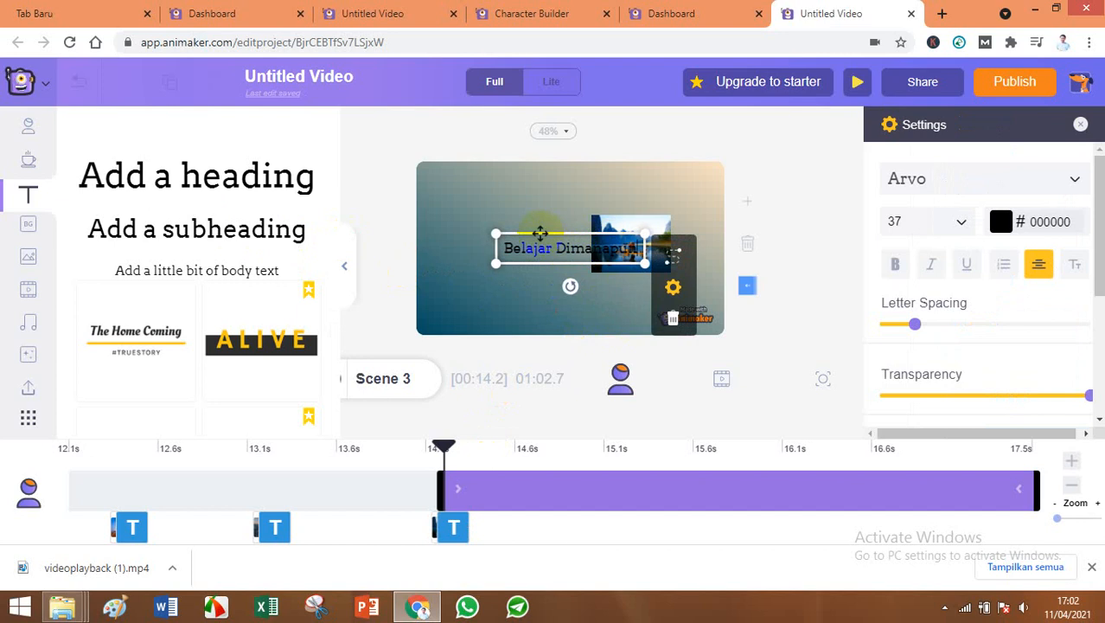
{"action": "left_click_drag", "start_coordinate": [539, 234], "coordinate": [602, 278]}
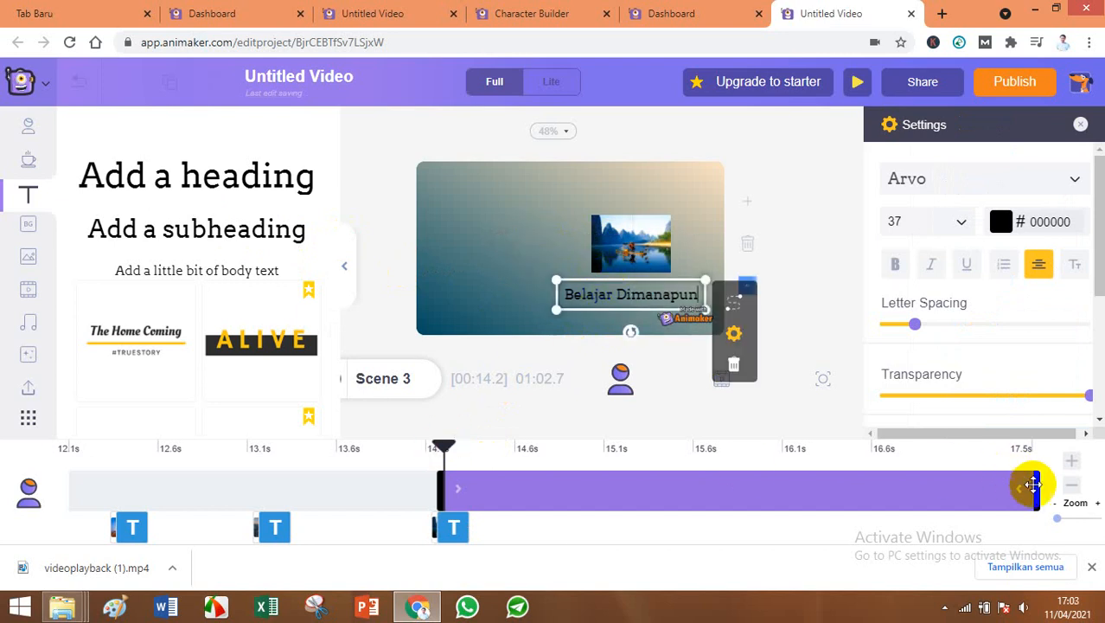
Make the "Belajar Dimanapun" text end at about 15.1 s and check it against the lake photo's duration.
{"action": "left_click_drag", "start_coordinate": [1035, 486], "coordinate": [604, 495]}
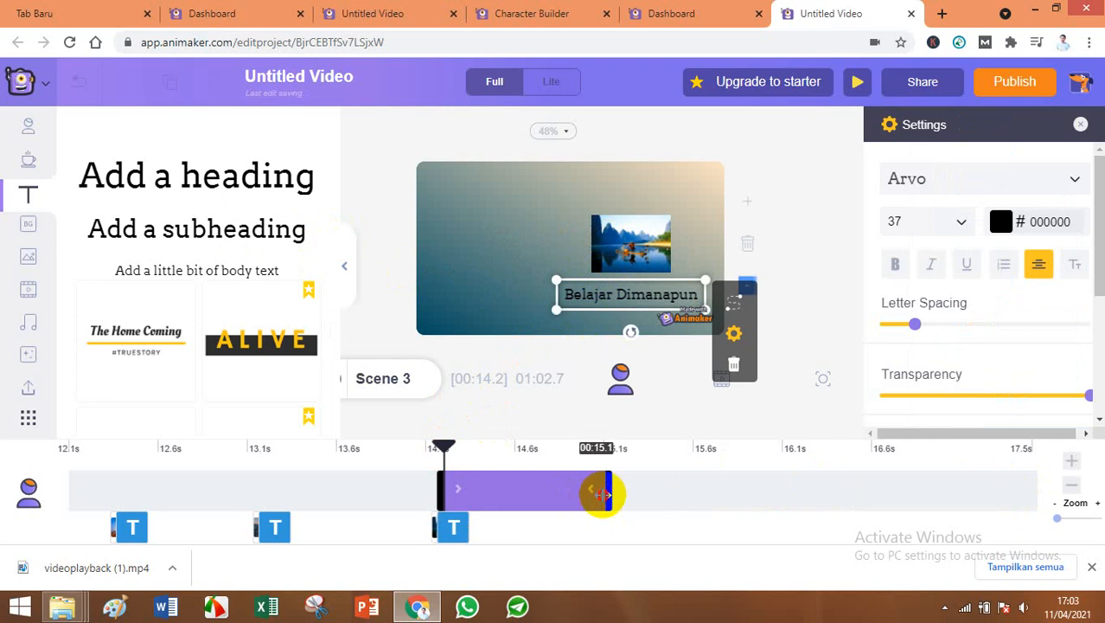
{"action": "mouse_move", "coordinate": [451, 527]}
{"action": "left_click", "coordinate": [449, 498]}
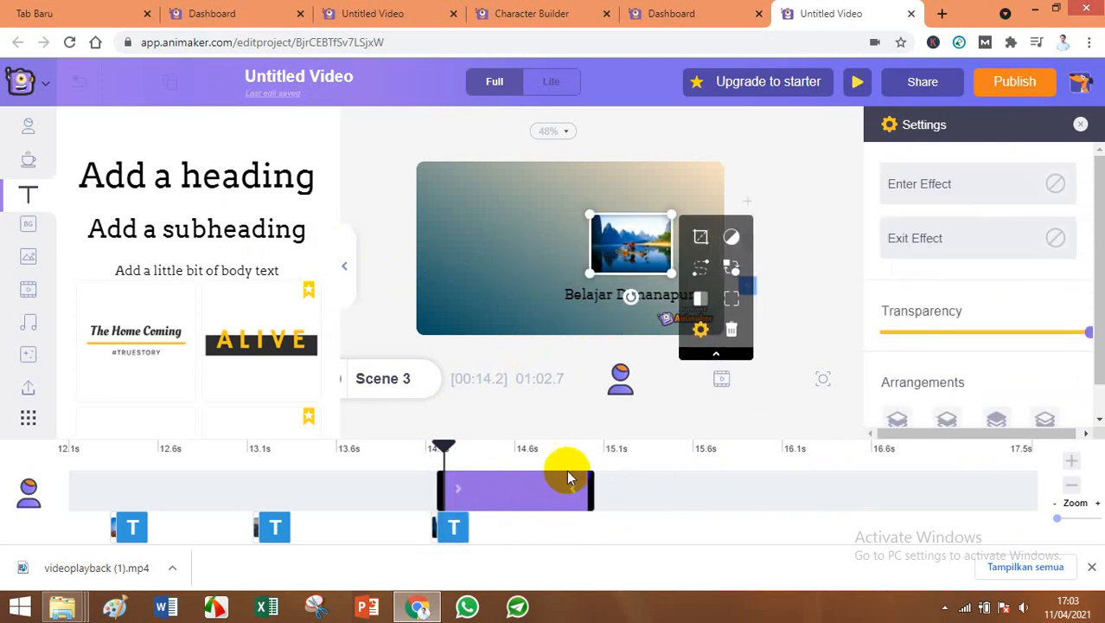
Preview scene 3 from its beginning to check all three photos and their texts.
{"action": "left_click_drag", "start_coordinate": [442, 444], "coordinate": [69, 467]}
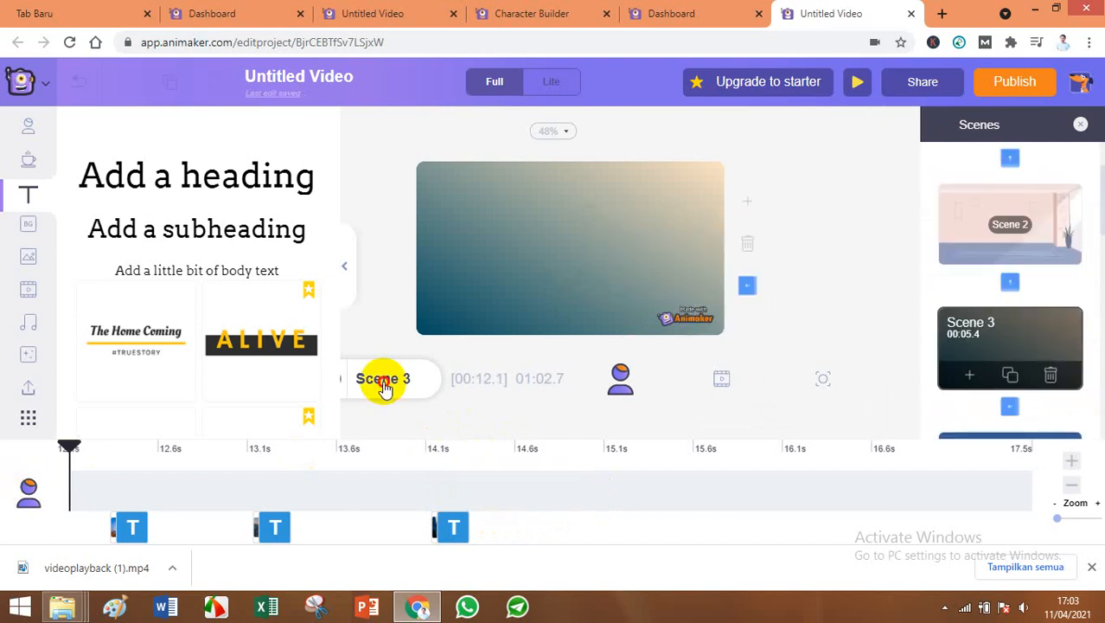
{"action": "left_click", "coordinate": [346, 266]}
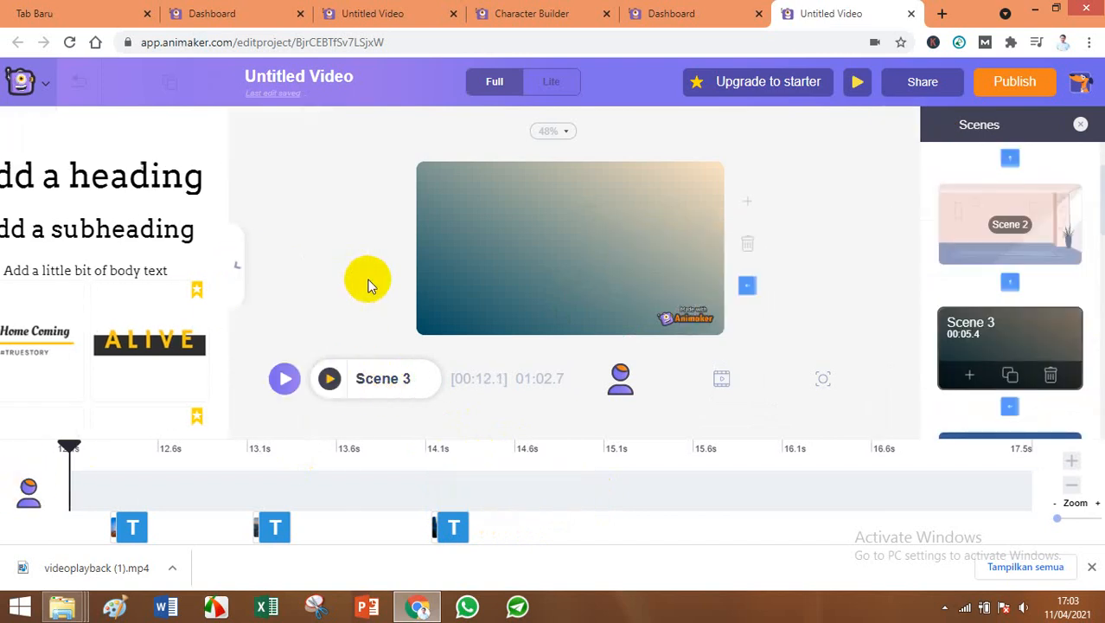
{"action": "left_click", "coordinate": [329, 380]}
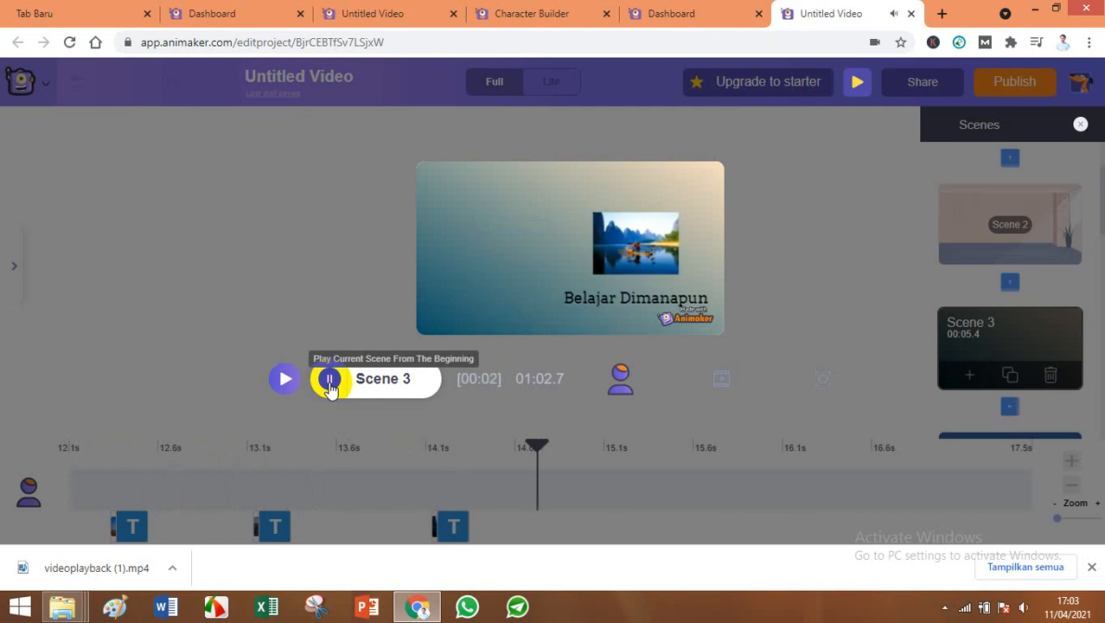
{"action": "left_click", "coordinate": [329, 380]}
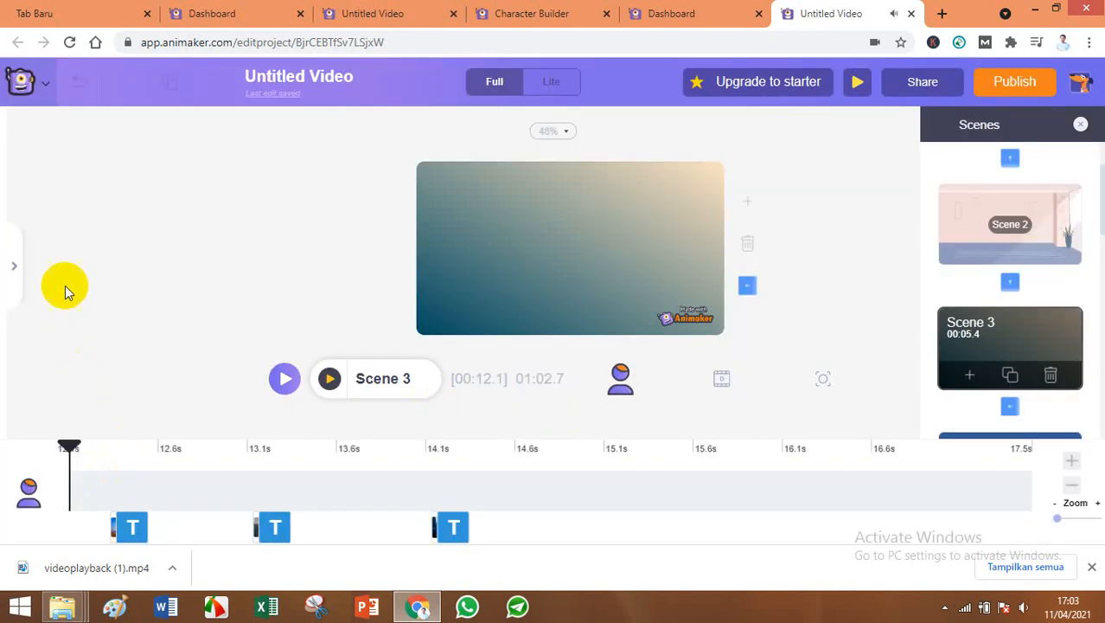
Show the timeline of the whole video and preview scene 3 from its beginning.
{"action": "left_click", "coordinate": [18, 270]}
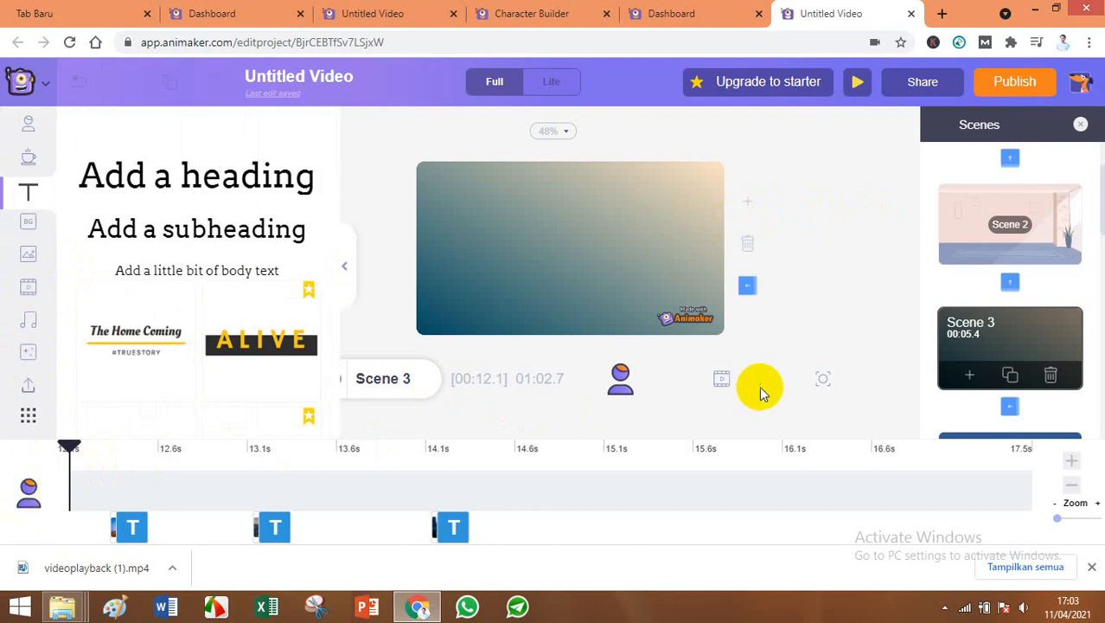
{"action": "left_click", "coordinate": [722, 378]}
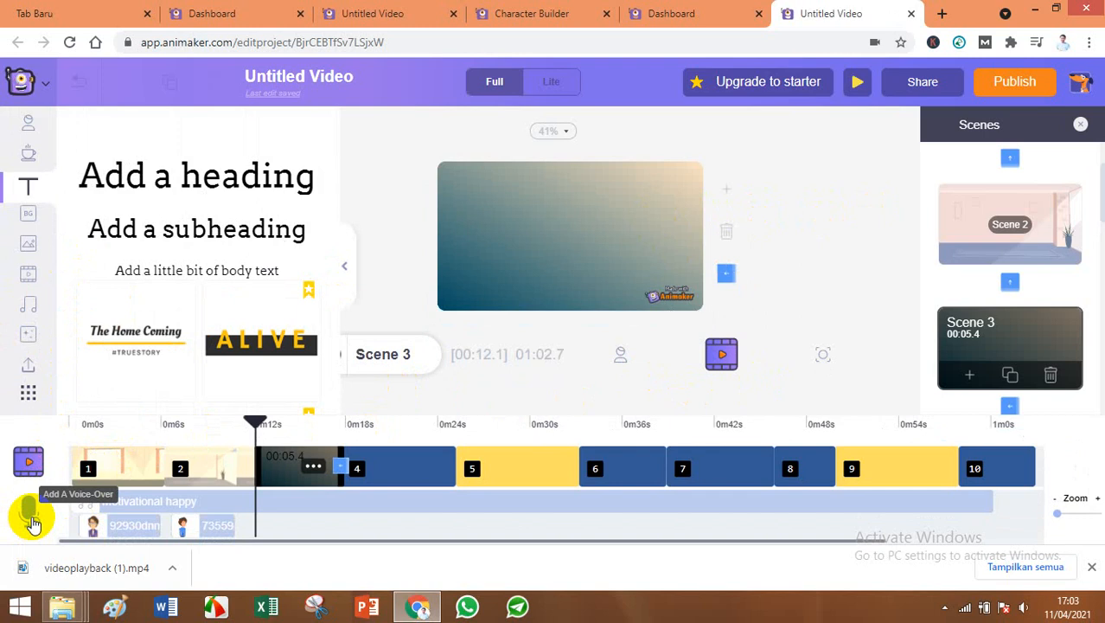
{"action": "left_click", "coordinate": [384, 354]}
{"action": "left_click", "coordinate": [348, 271]}
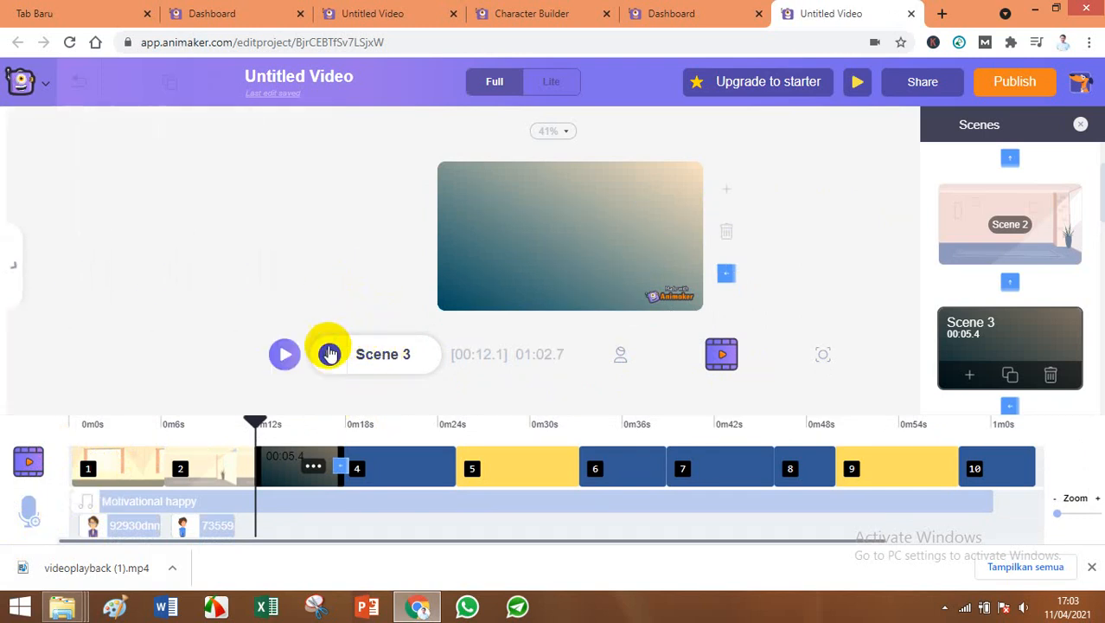
{"action": "left_click", "coordinate": [329, 355]}
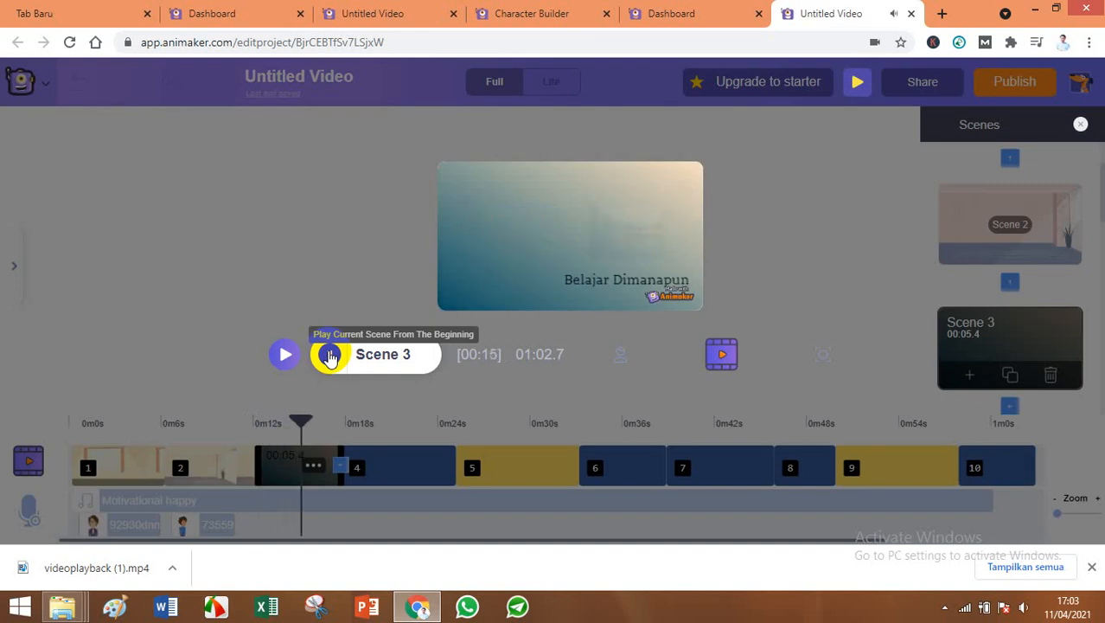
{"action": "left_click", "coordinate": [330, 357]}
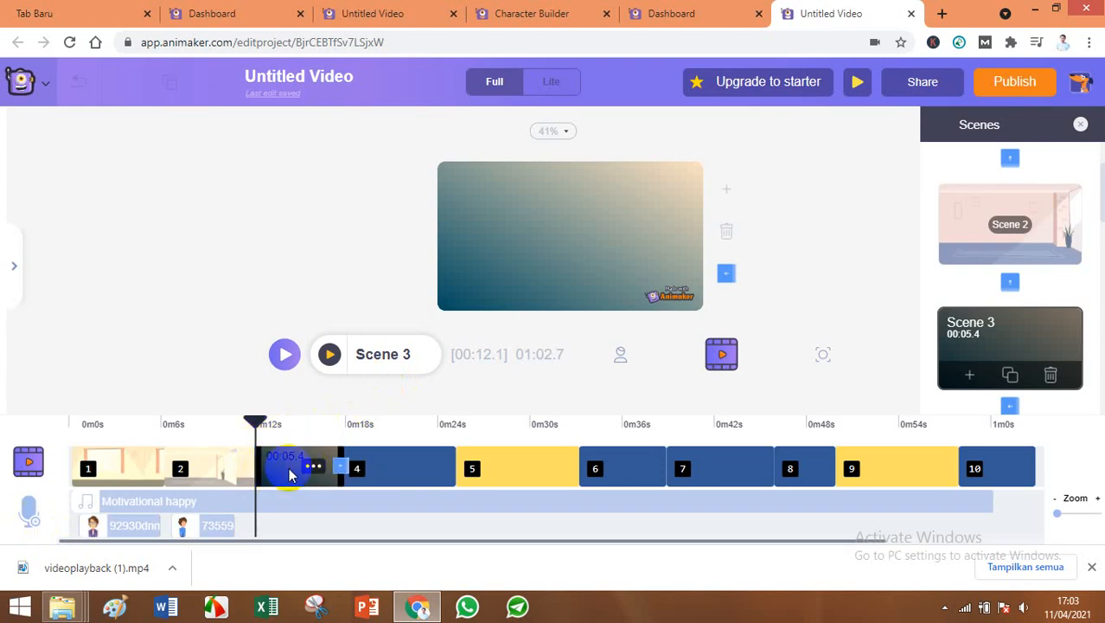
Record a voice-over for scene 3, redoing the first take, listen to the recording and add it to the timeline.
{"action": "left_click", "coordinate": [31, 512]}
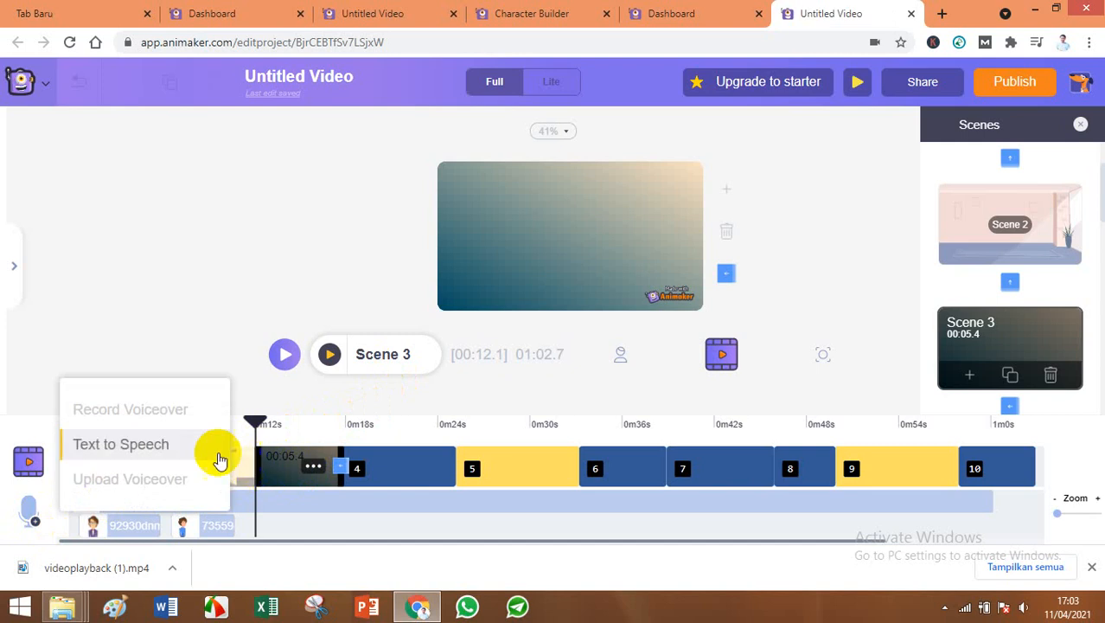
{"action": "left_click", "coordinate": [164, 416]}
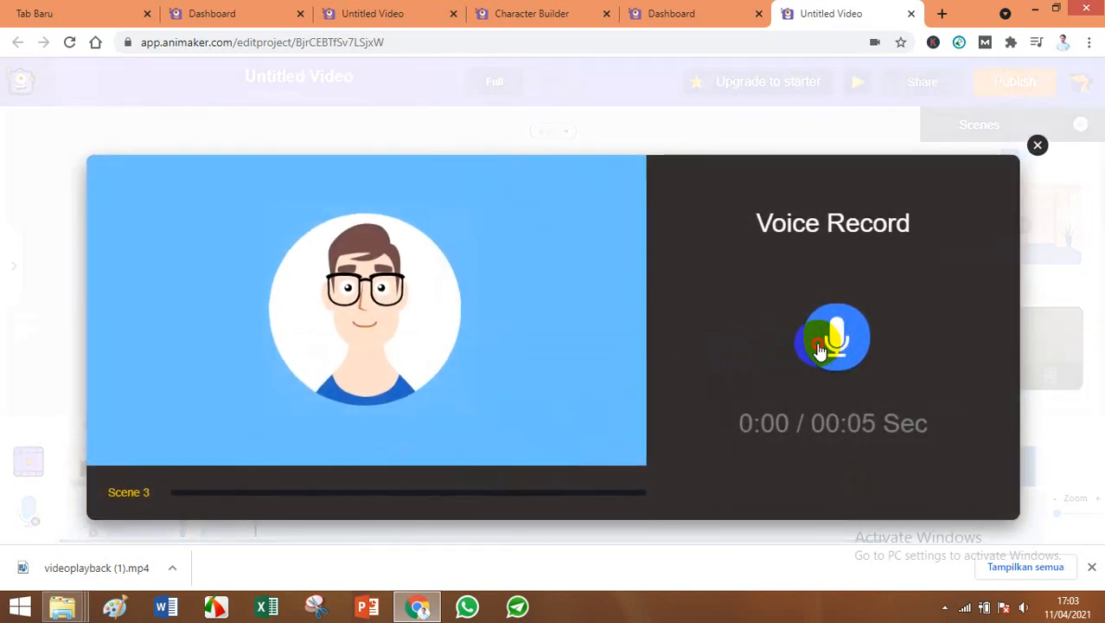
{"action": "left_click", "coordinate": [820, 348]}
{"action": "left_click", "coordinate": [828, 342]}
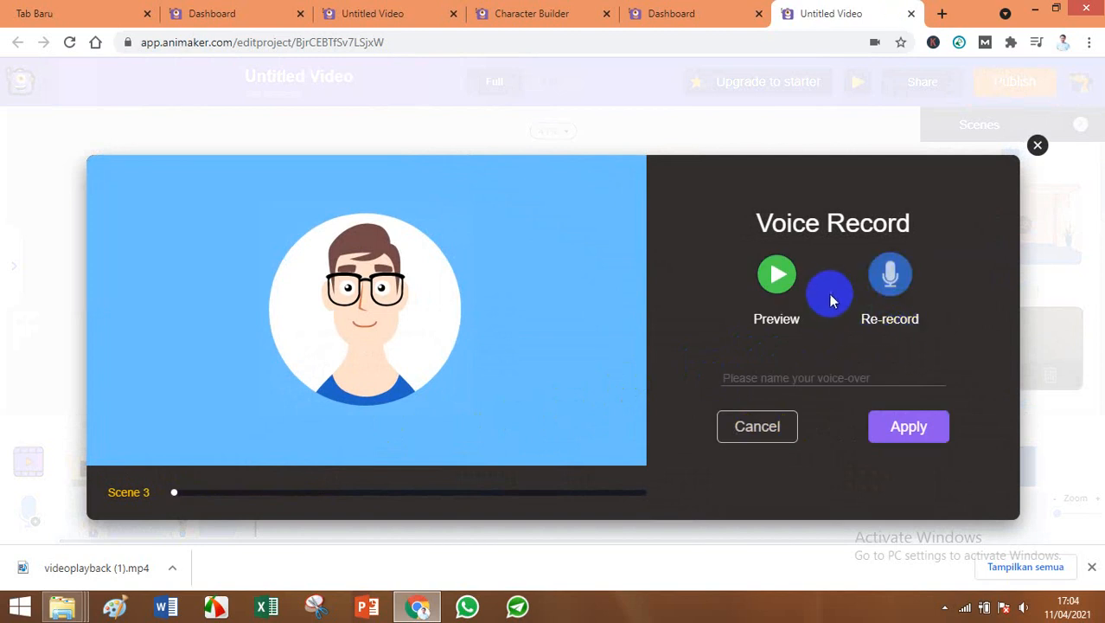
{"action": "left_click", "coordinate": [890, 275]}
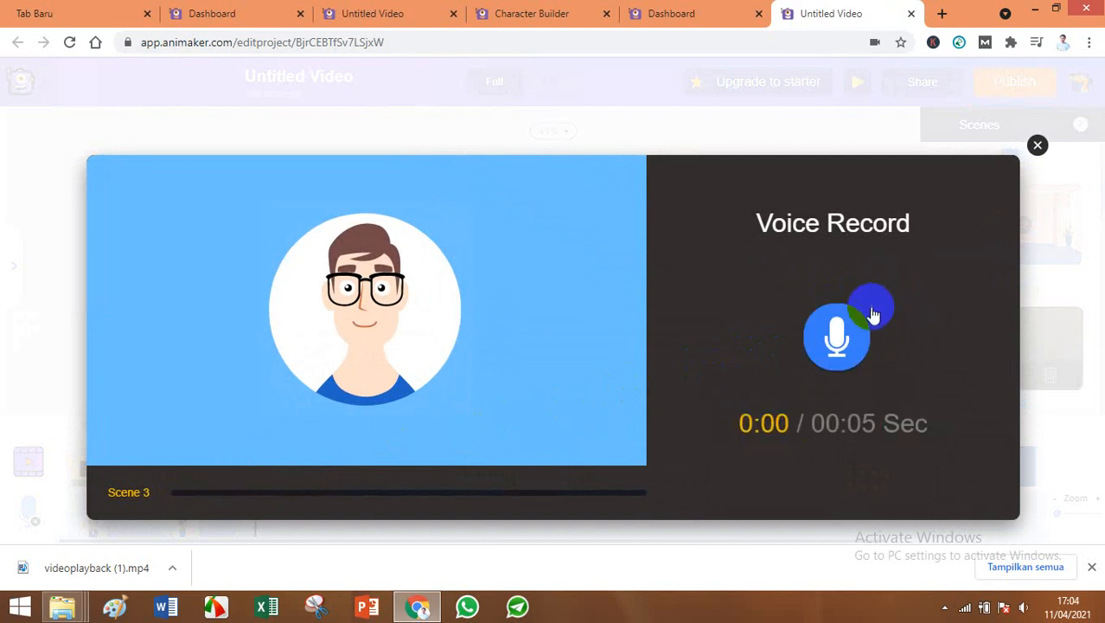
{"action": "left_click", "coordinate": [836, 341]}
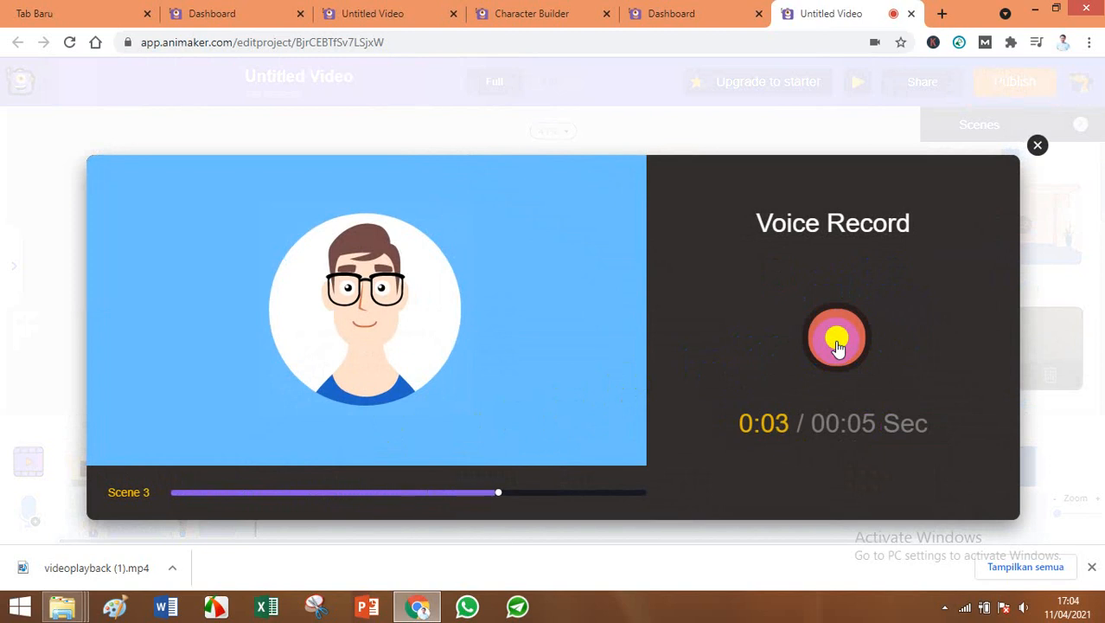
{"action": "left_click", "coordinate": [836, 344]}
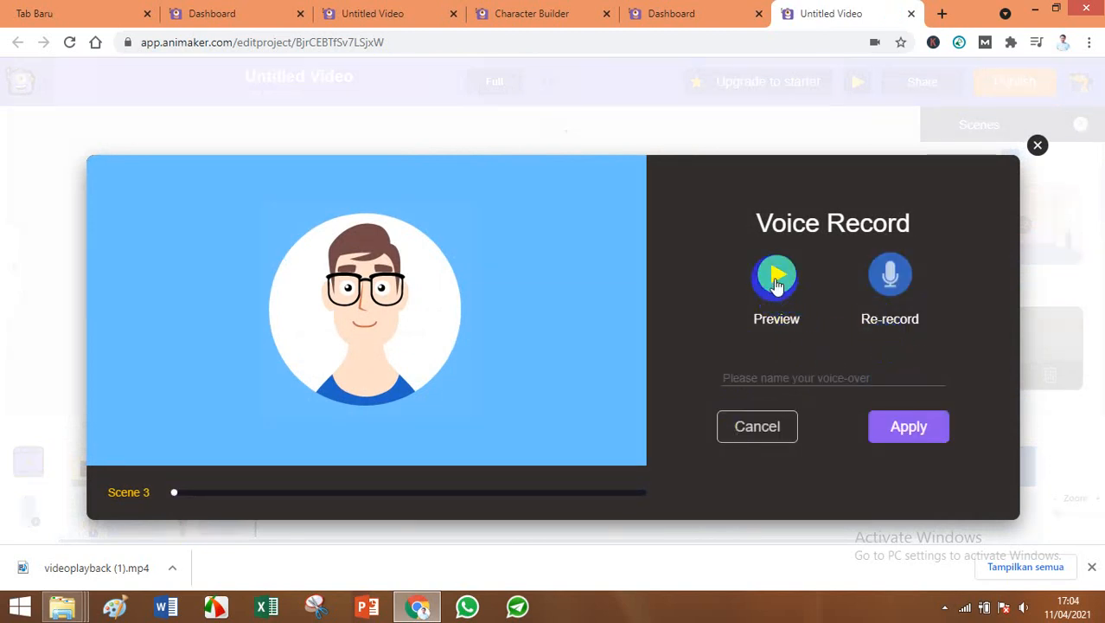
{"action": "left_click", "coordinate": [776, 283]}
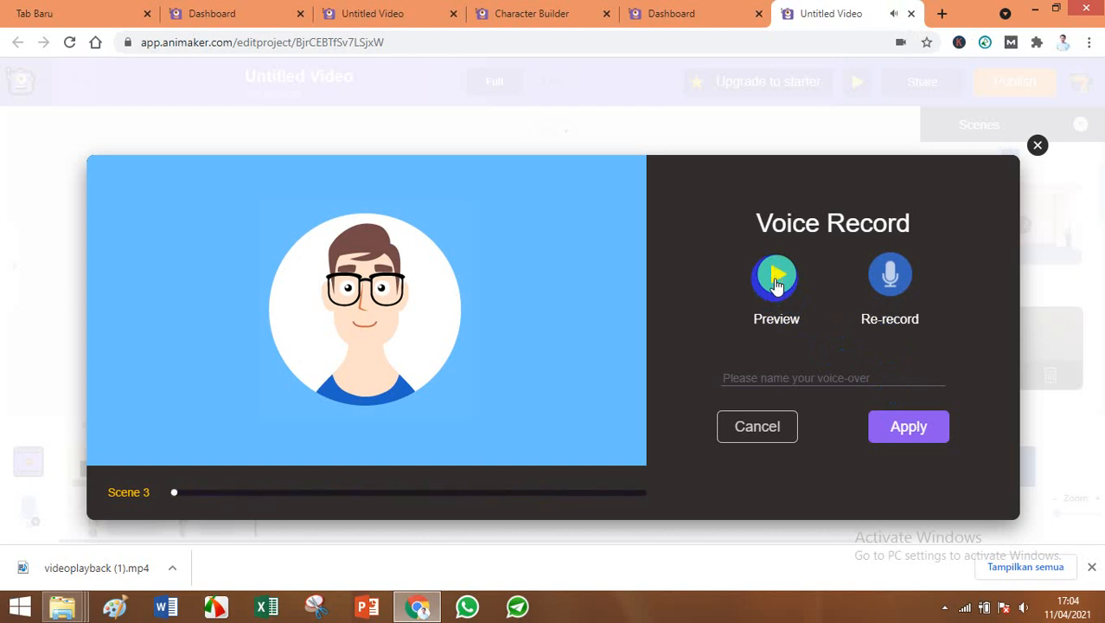
{"action": "left_click", "coordinate": [895, 424]}
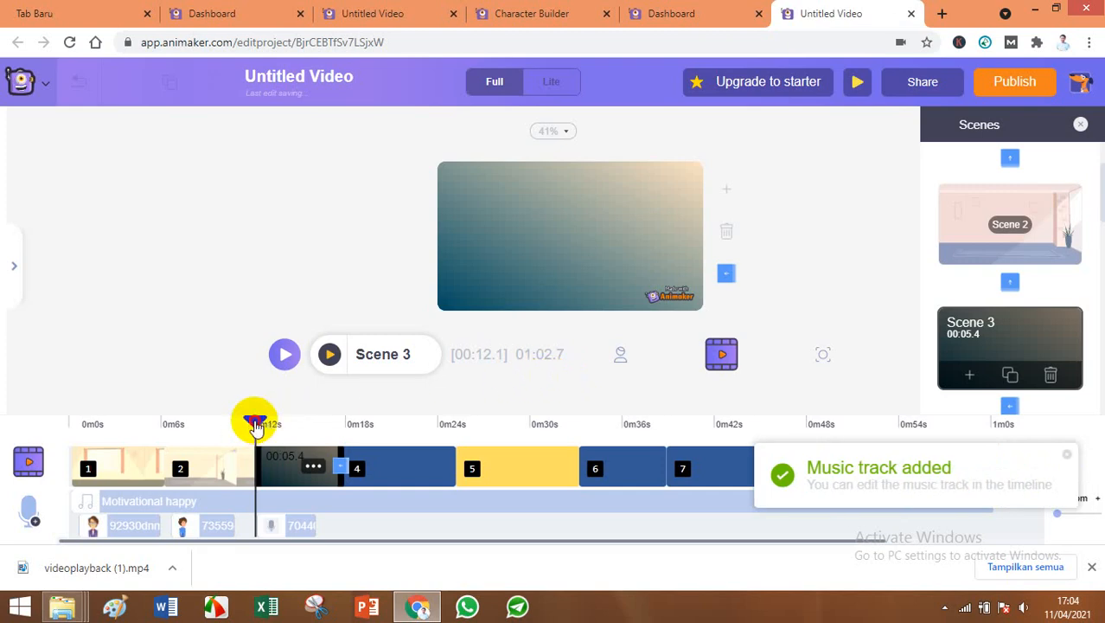
Preview the whole video through scene 3 to check the new voice-over against the photos and texts.
{"action": "left_click", "coordinate": [859, 84]}
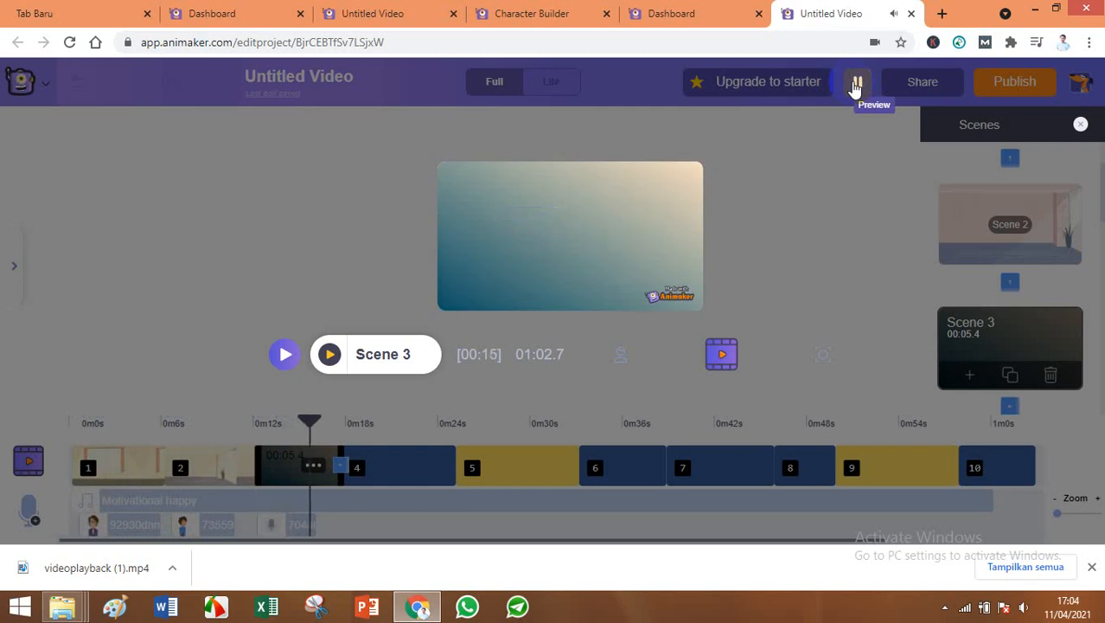
{"action": "left_click", "coordinate": [856, 84]}
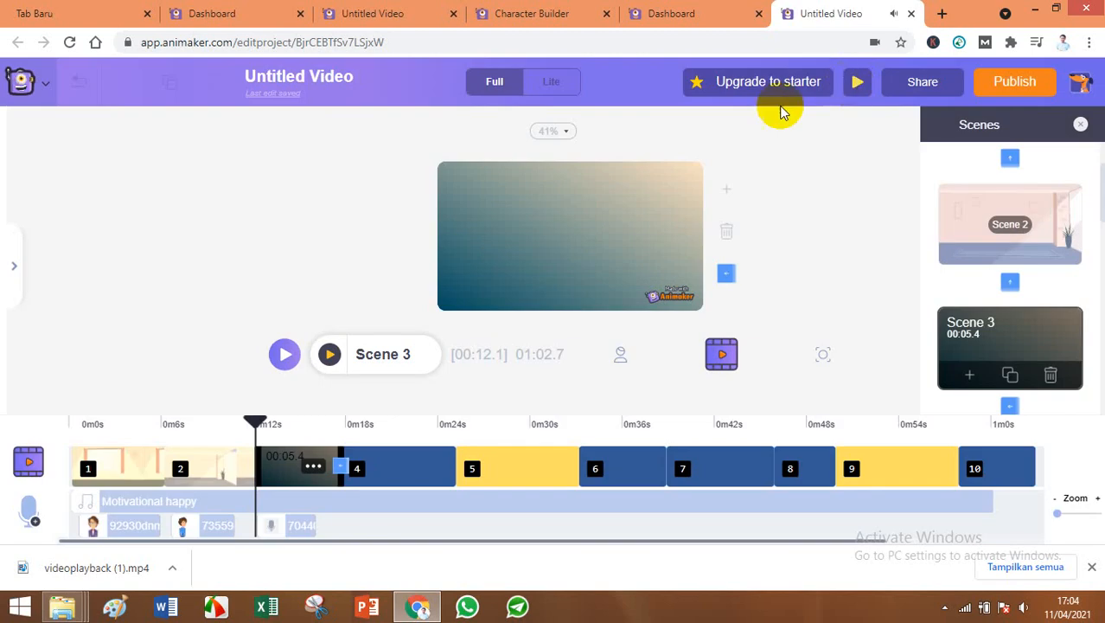
Shorten scene 3 to 4.1 s and preview it from its beginning.
{"action": "left_click_drag", "start_coordinate": [345, 450], "coordinate": [258, 425]}
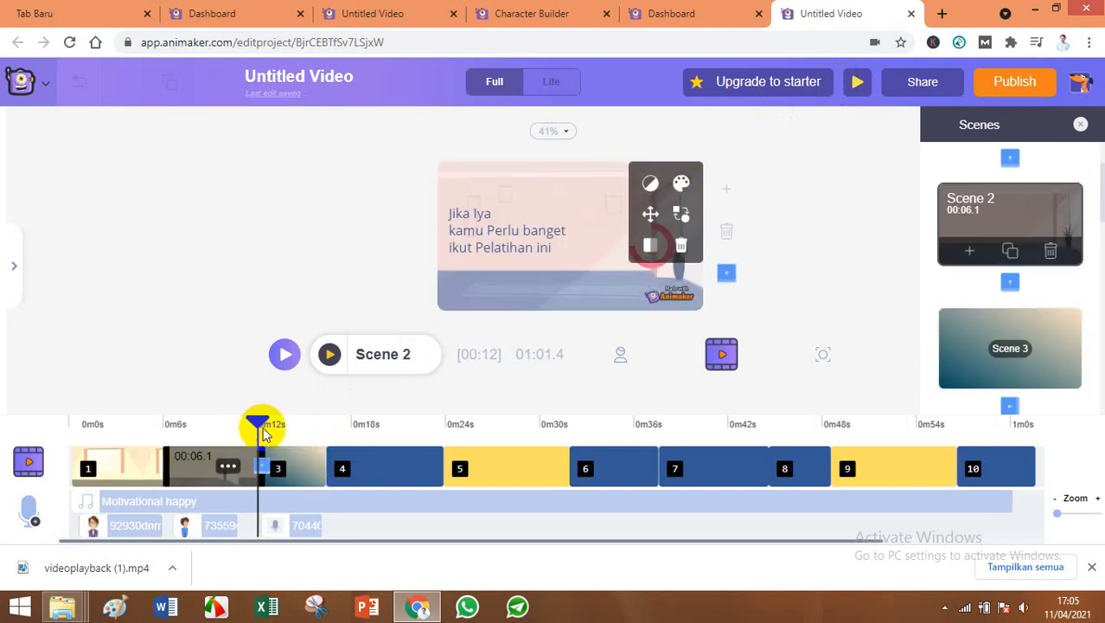
{"action": "left_click", "coordinate": [292, 456]}
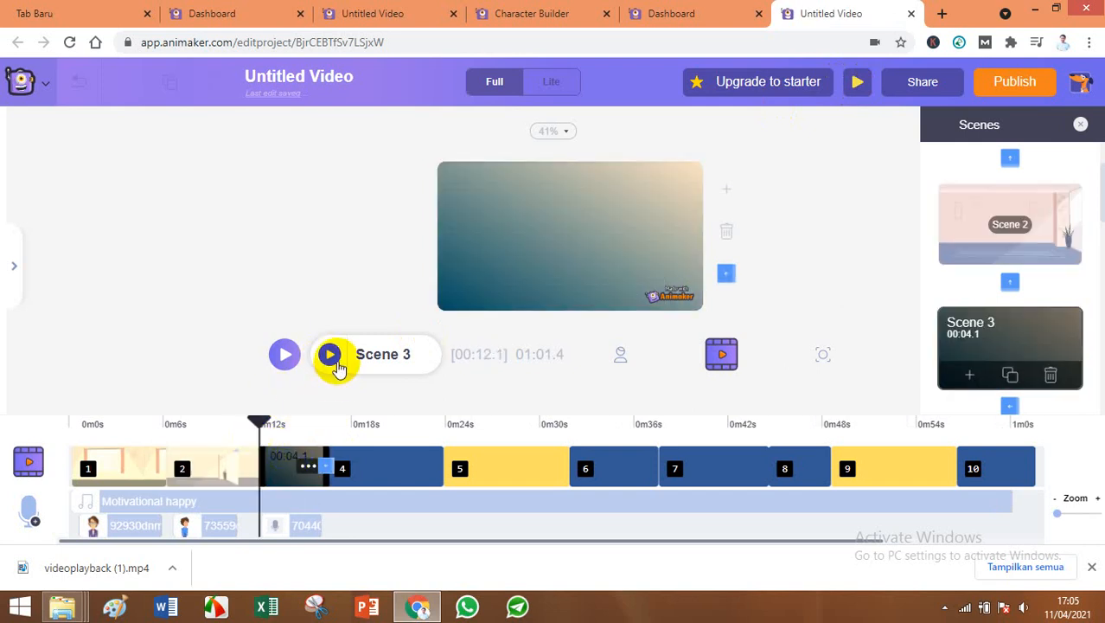
{"action": "left_click", "coordinate": [336, 363]}
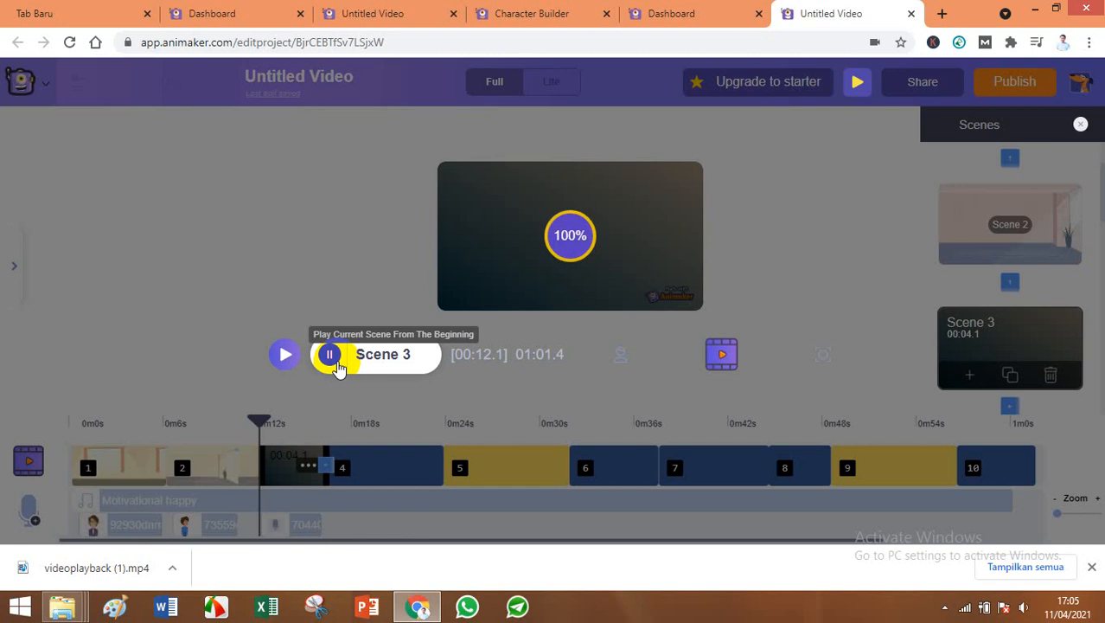